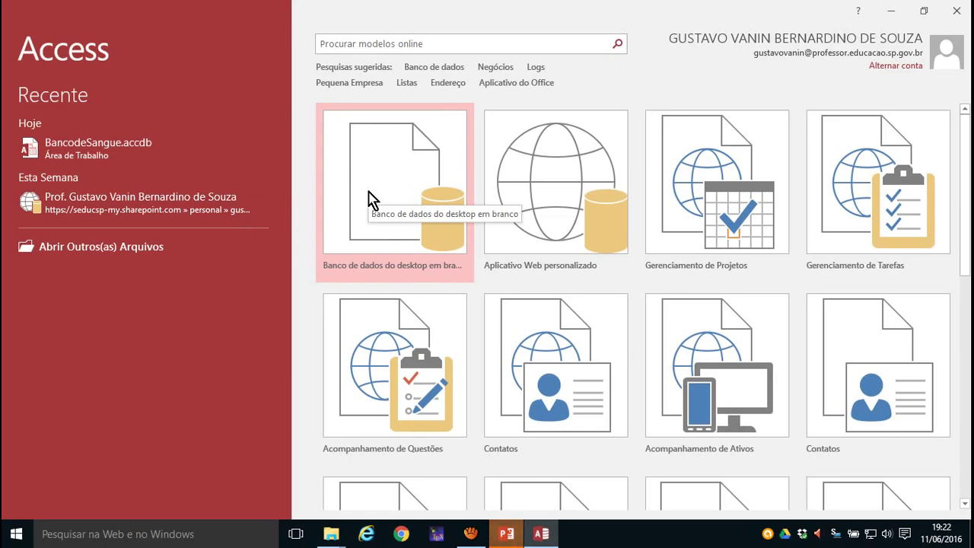
- Set up a blank desktop database named BancodeSangue.accdb in the Desktop folder
left_click(369, 200)
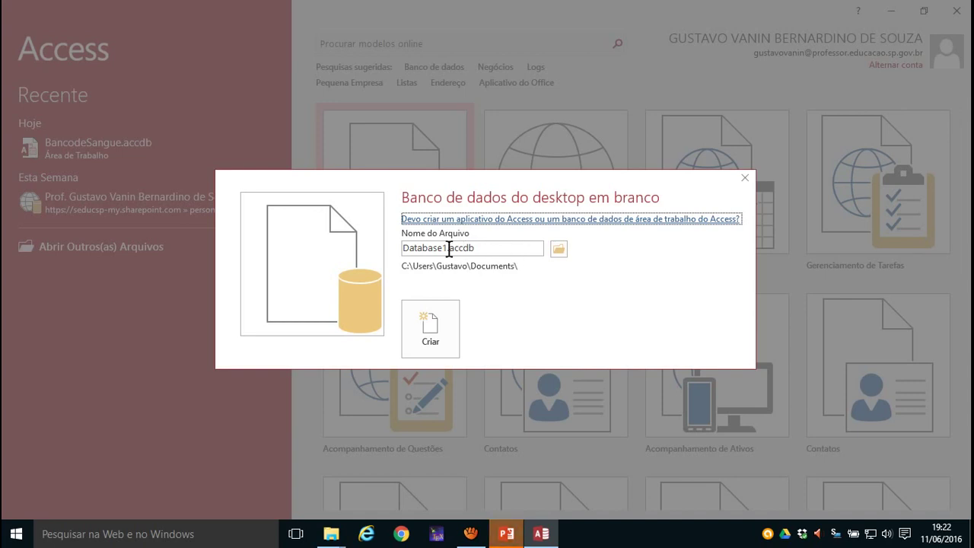
left_click(559, 250)
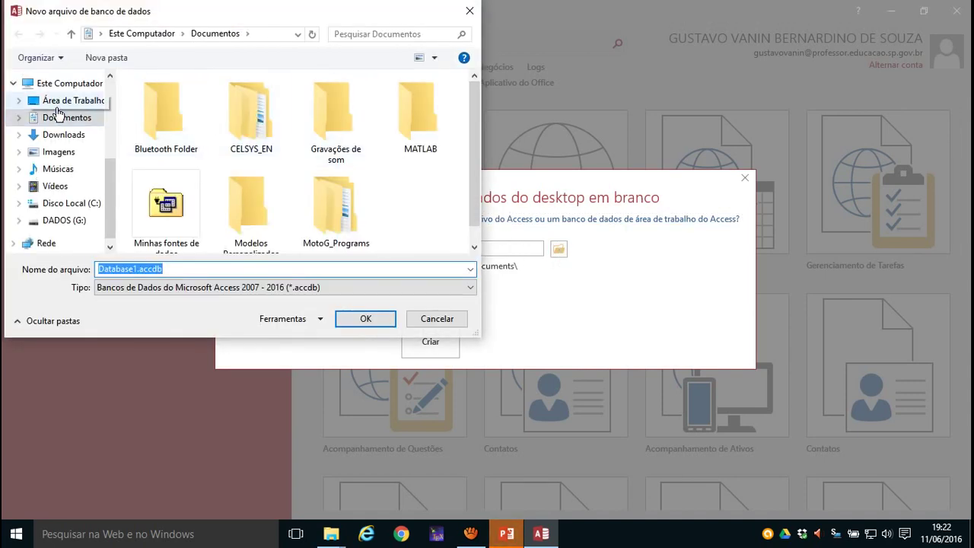
left_click(57, 101)
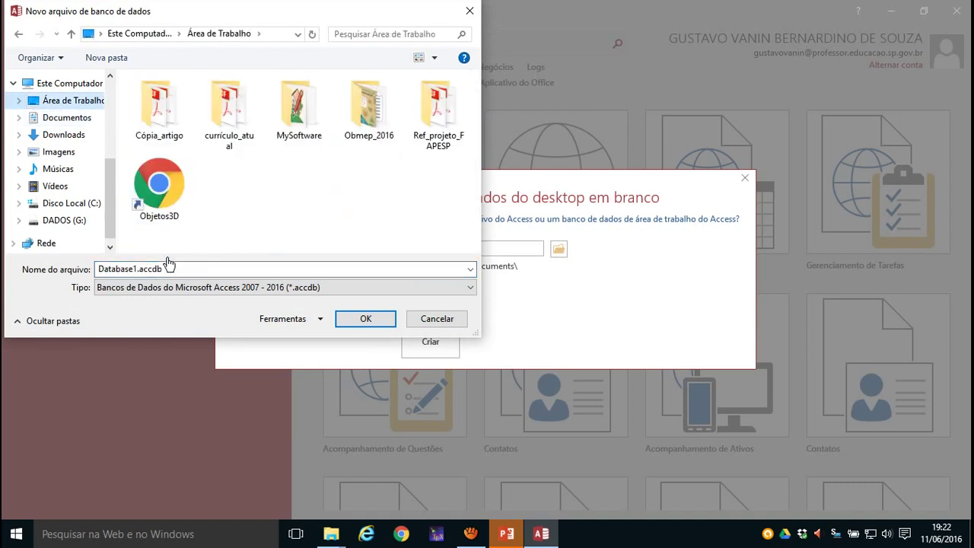
double_click(142, 271)
key("End")
key("Left")
key("Left")
key("Left")
key("Left")
key("Left")
key("Left")
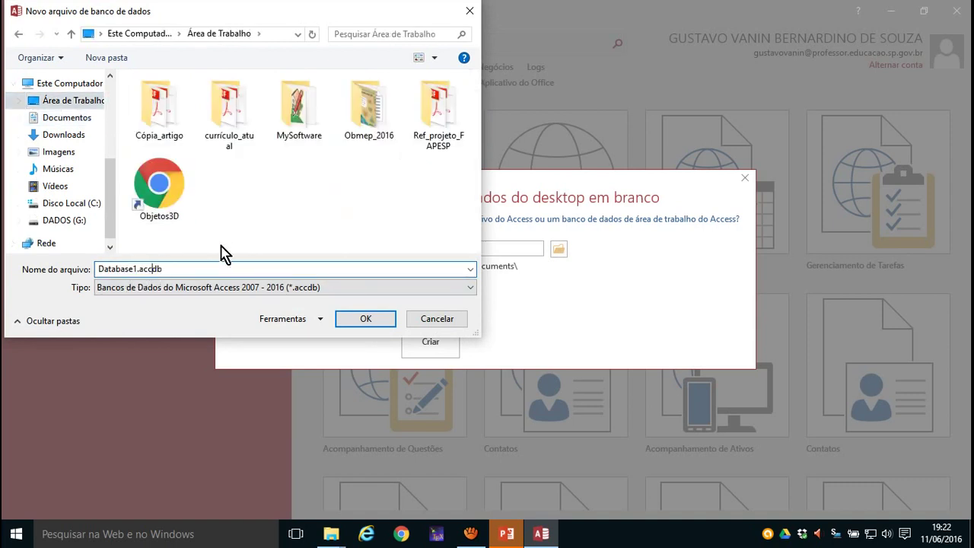
key("shift+Home")
type("Banco")
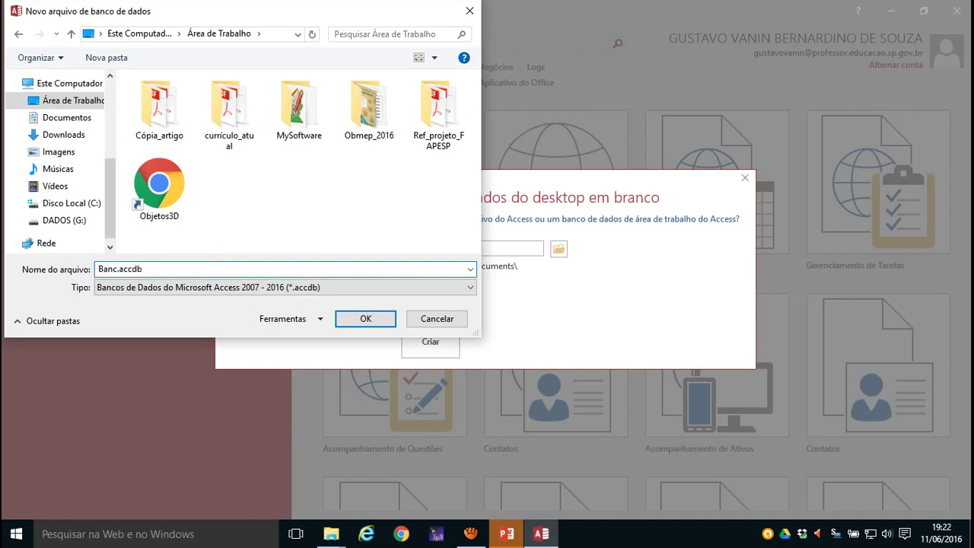
key("BackSpace")
type("deSangue")
key("Return")
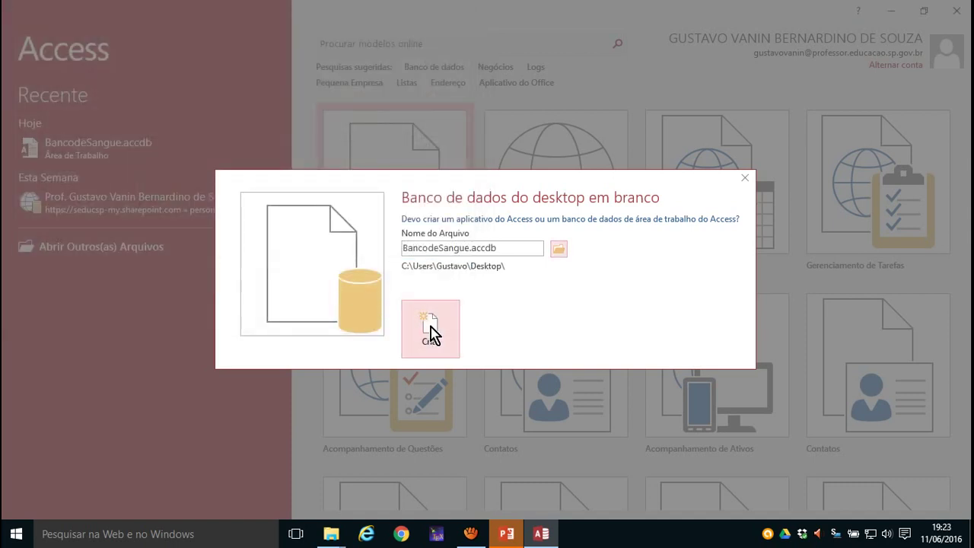
- Create the BancodeSangue blank database, which opens with an empty Tabela1
left_click(430, 329)
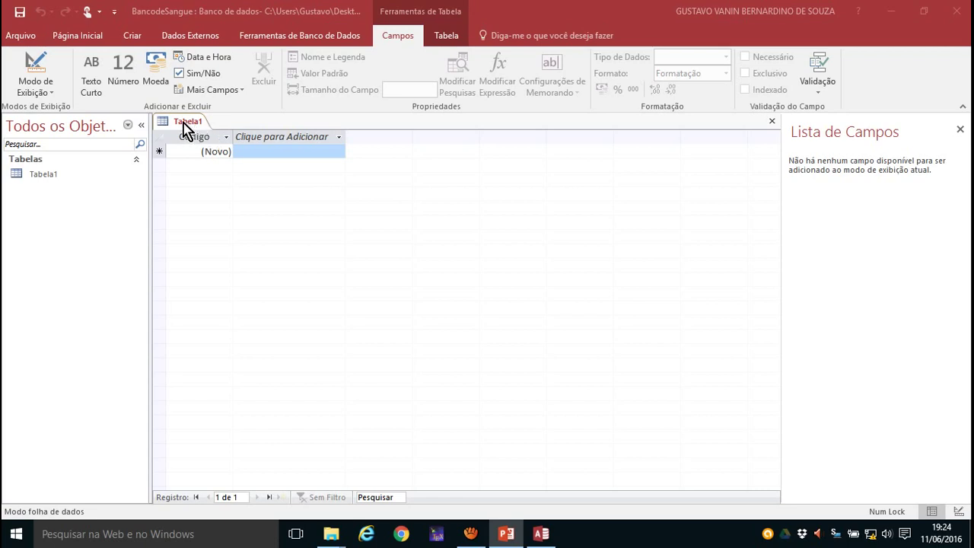
- Switch Tabela1 to design view, saving it under the name tiposanguineos
right_click(183, 123)
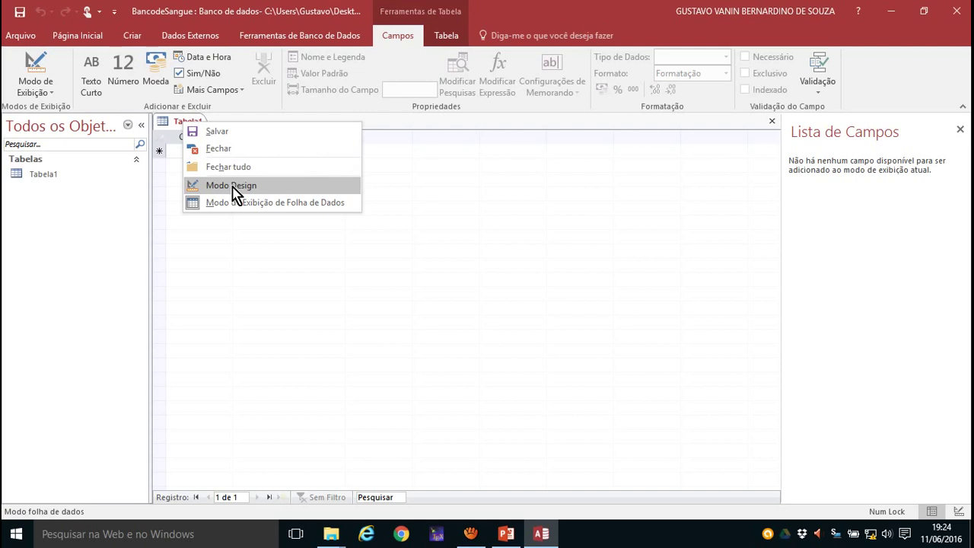
left_click(52, 92)
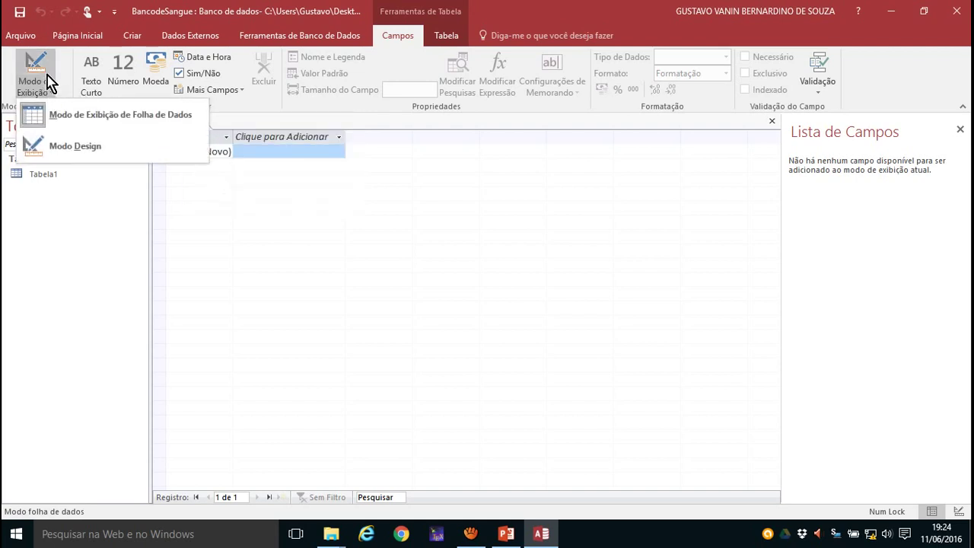
left_click(58, 152)
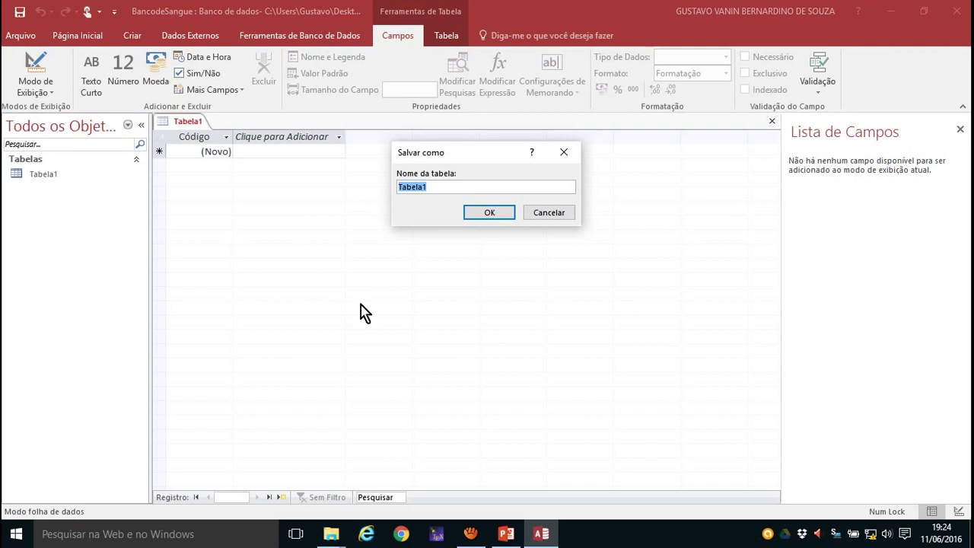
type("tiposanguineos")
key("Return")
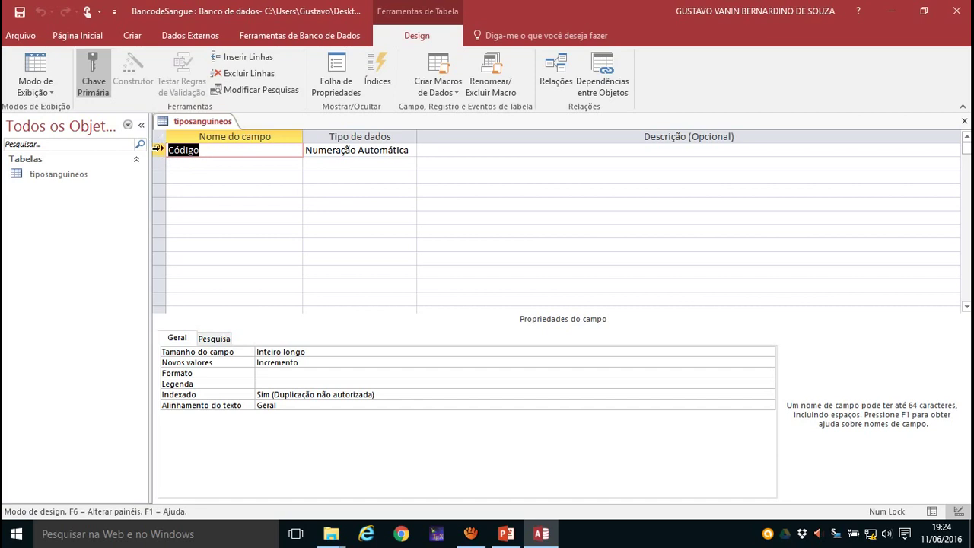
right_click(159, 149)
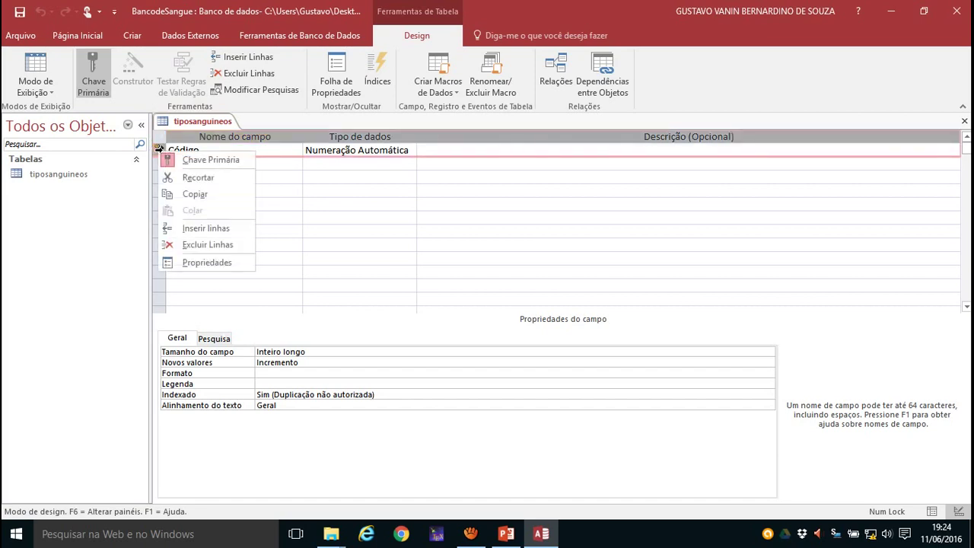
left_click(195, 161)
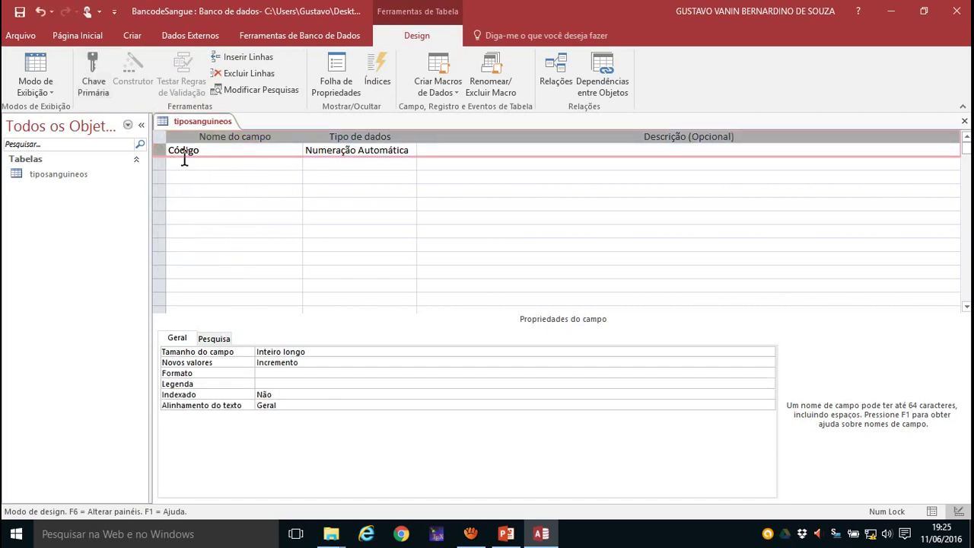
right_click(161, 155)
left_click(192, 161)
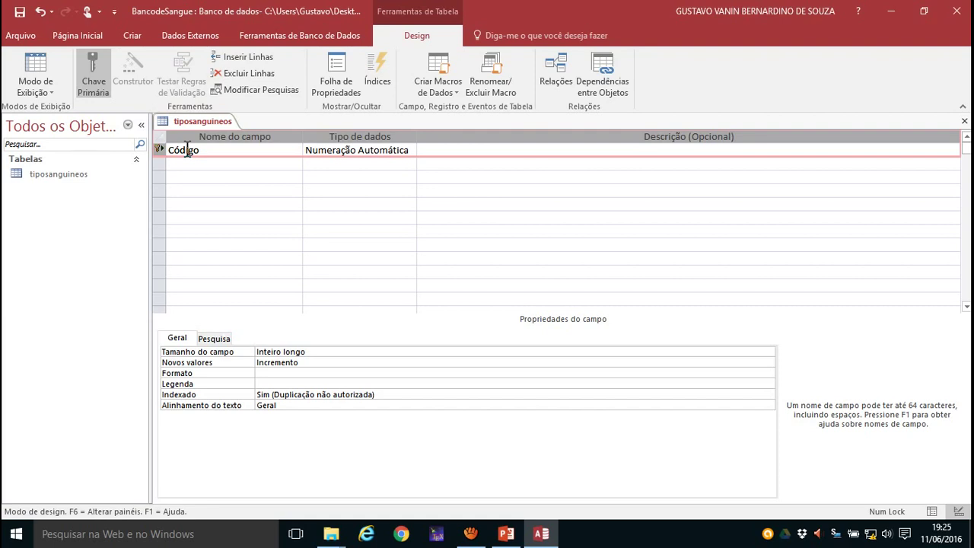
- Rename Código to Tipo_sanguíneo, make it Short Text of size 3, and save the design
left_click(168, 149)
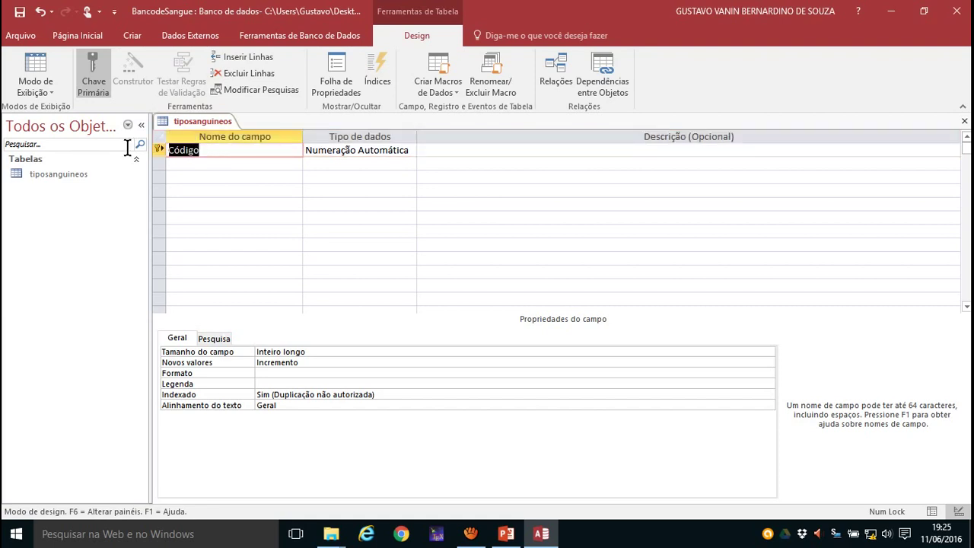
type("Tipo_sangui")
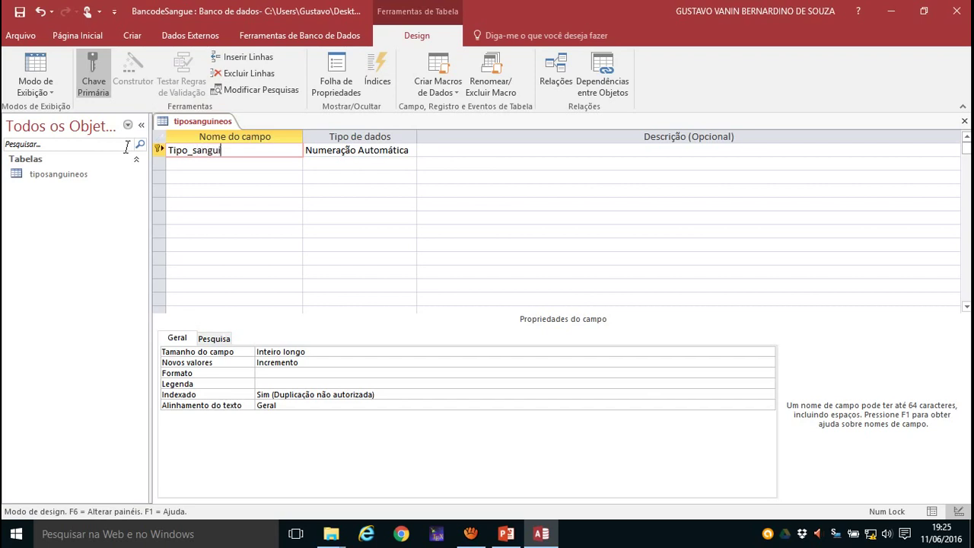
key("BackSpace")
type("íneo")
left_click(379, 155)
left_click(409, 151)
left_click(356, 164)
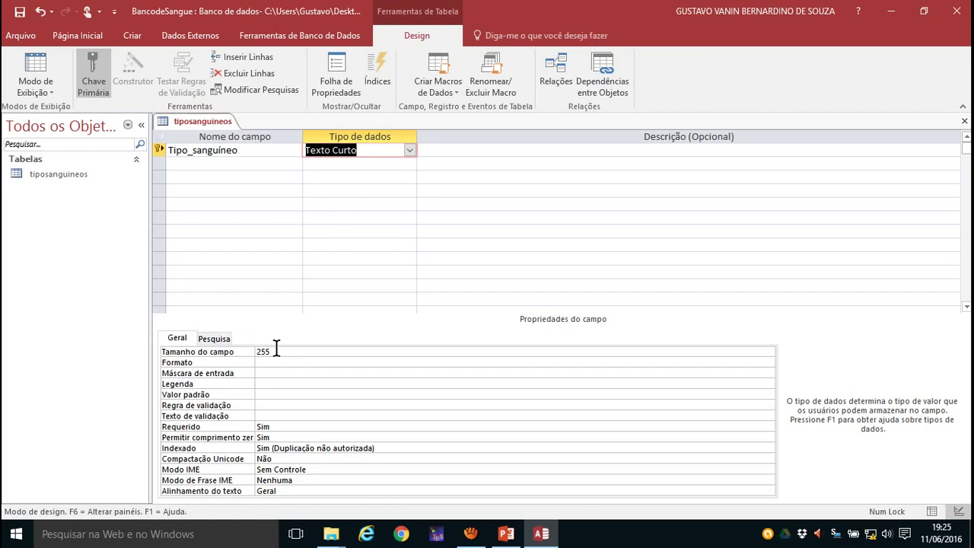
left_click(276, 347)
left_click(248, 343)
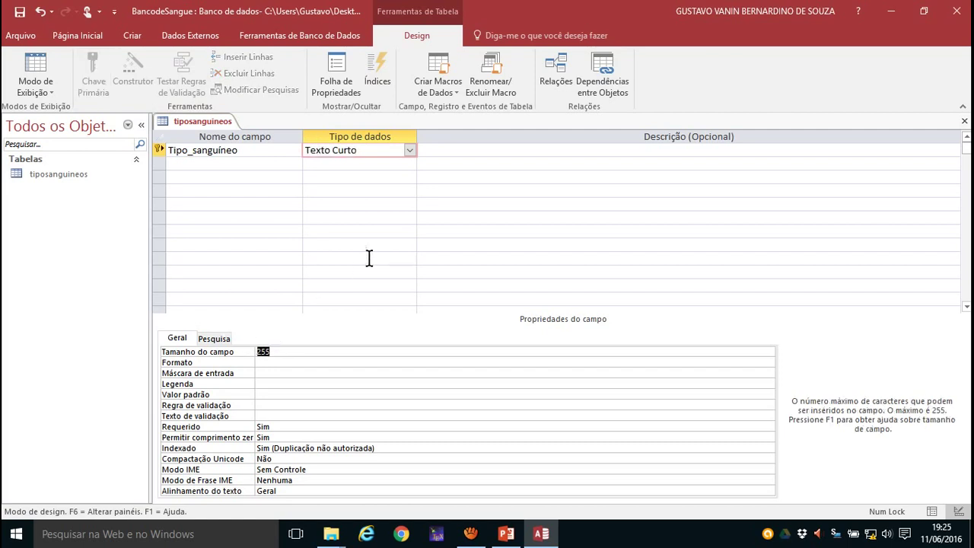
type("3")
right_click(199, 121)
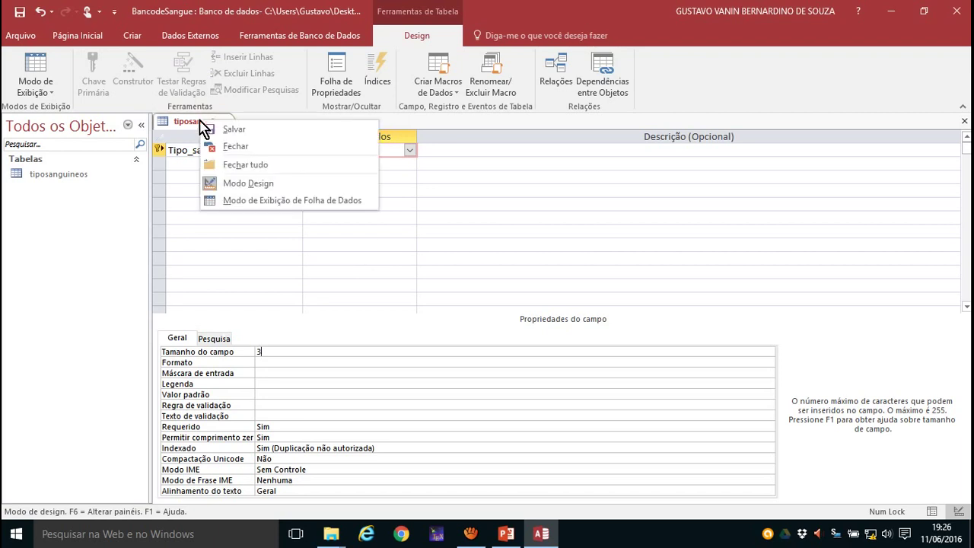
left_click(231, 131)
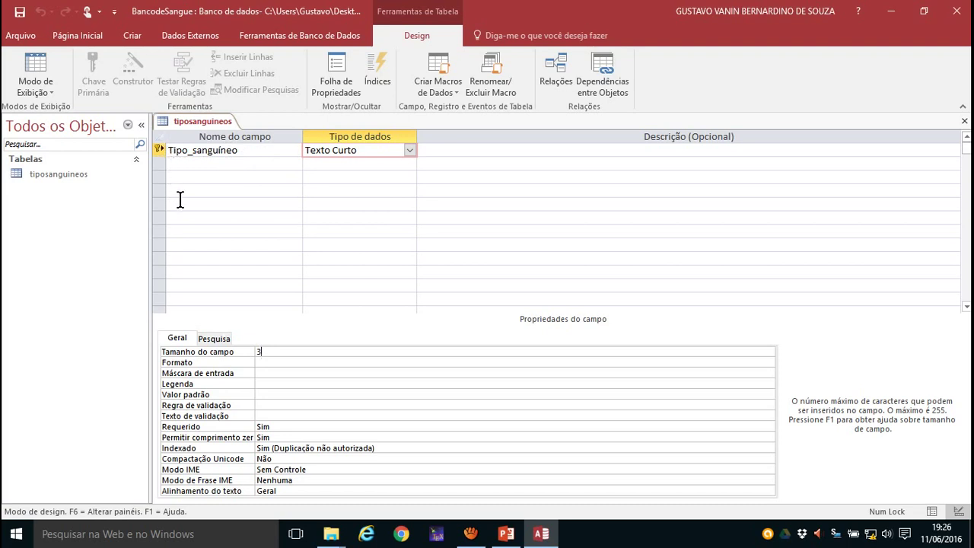
- In datasheet view, widen the Tipo_sanguíneo column and enter blood types A+, A-, B+ and B-
left_click(49, 94)
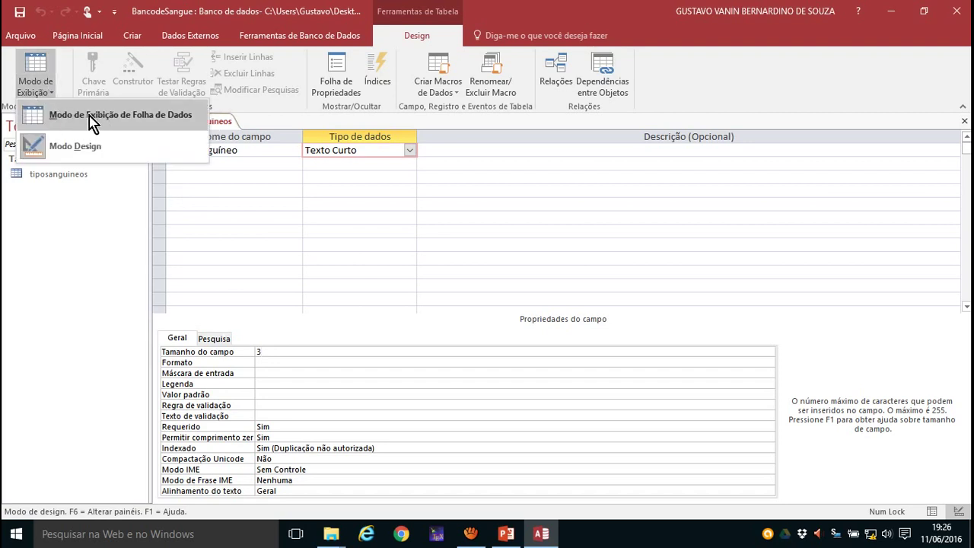
left_click(147, 121)
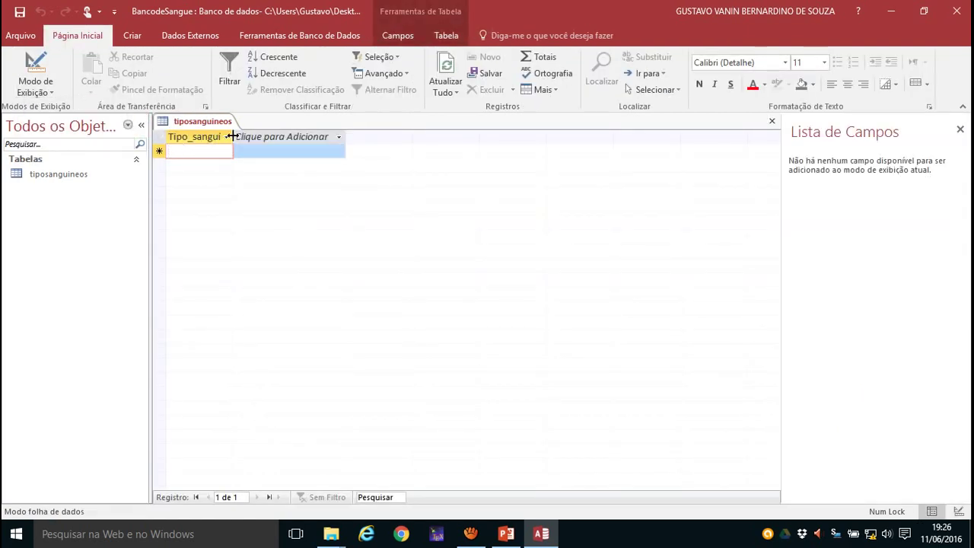
left_click_drag(233, 136, 312, 137)
left_click(206, 160)
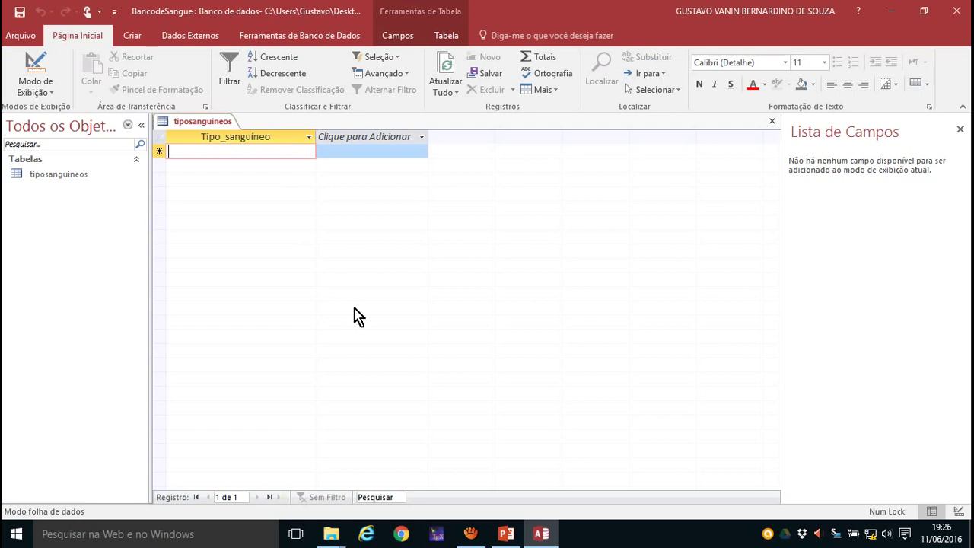
type("A+")
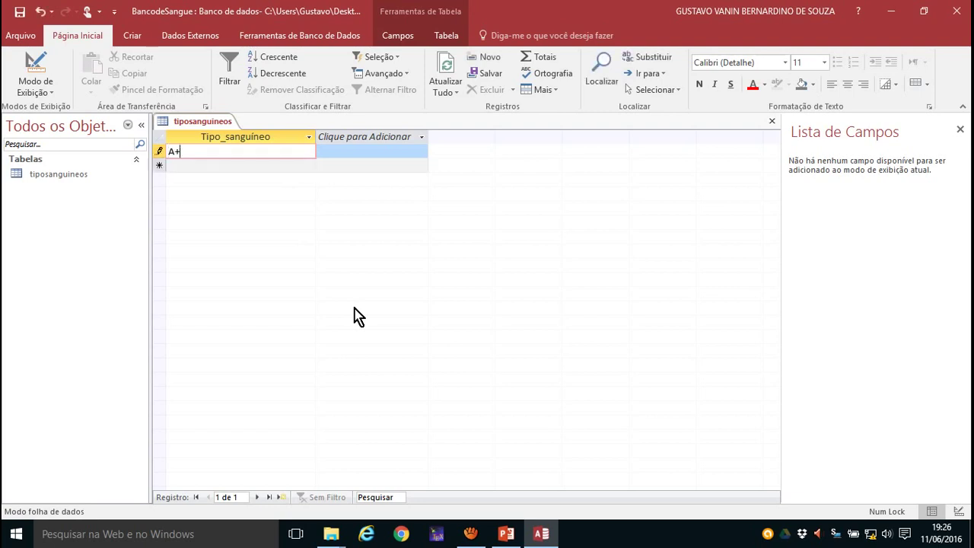
key("Return")
type("A-")
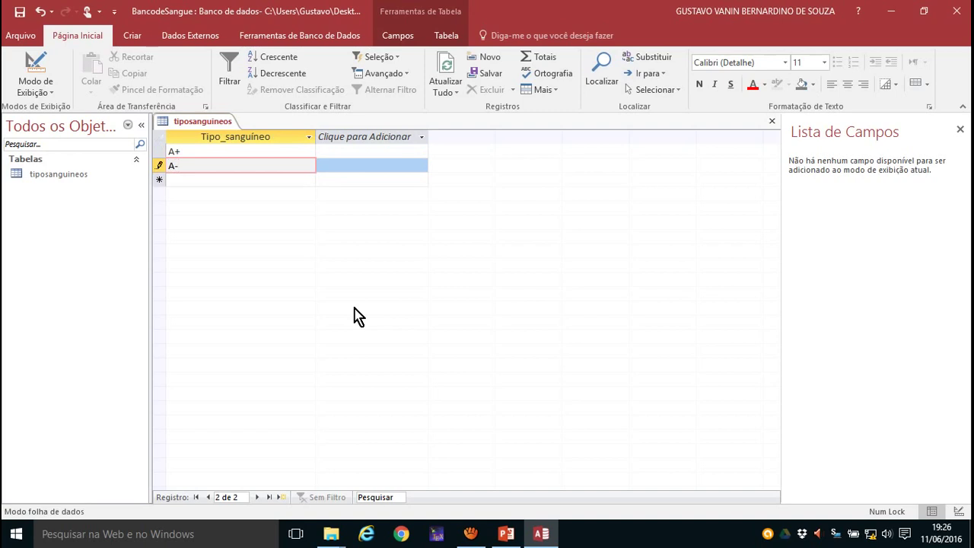
key("Return")
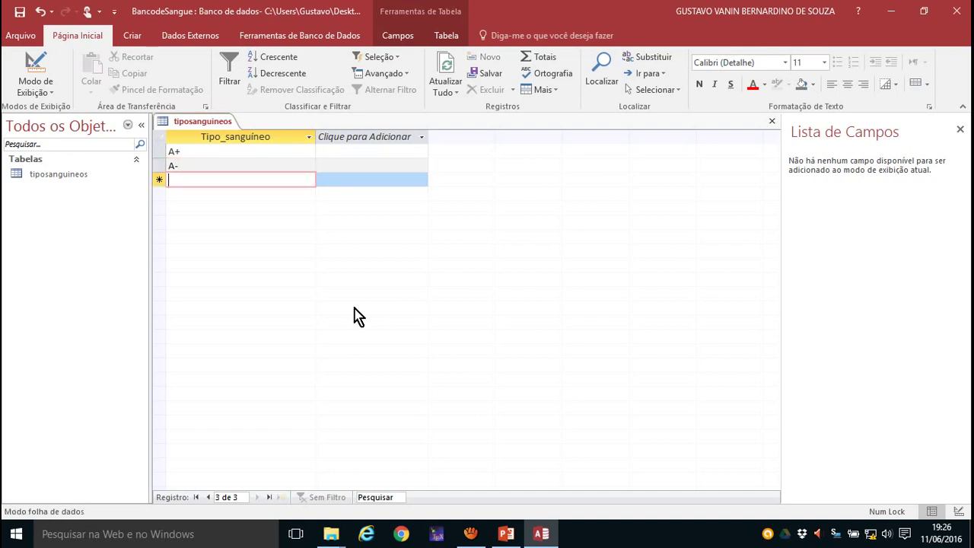
type("B")
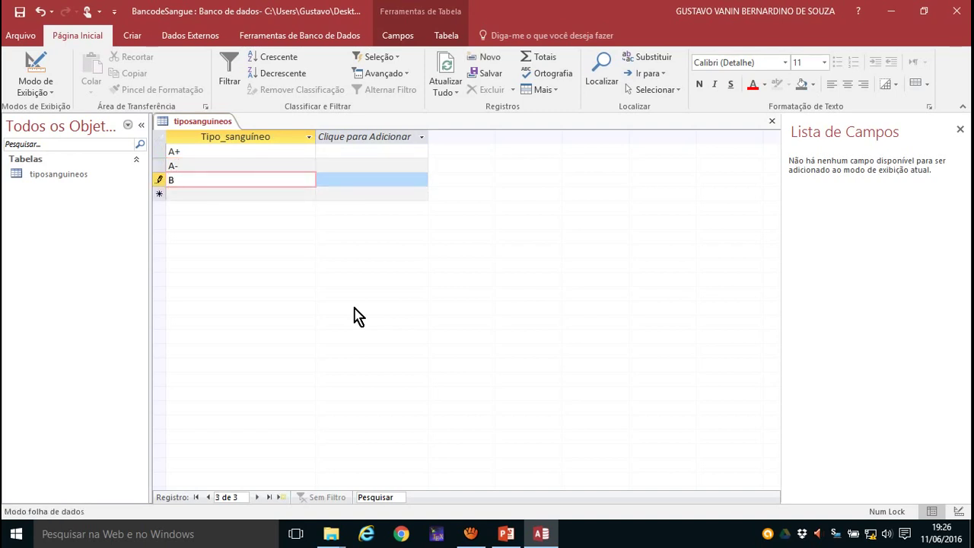
type("+")
key("Return")
type("B-")
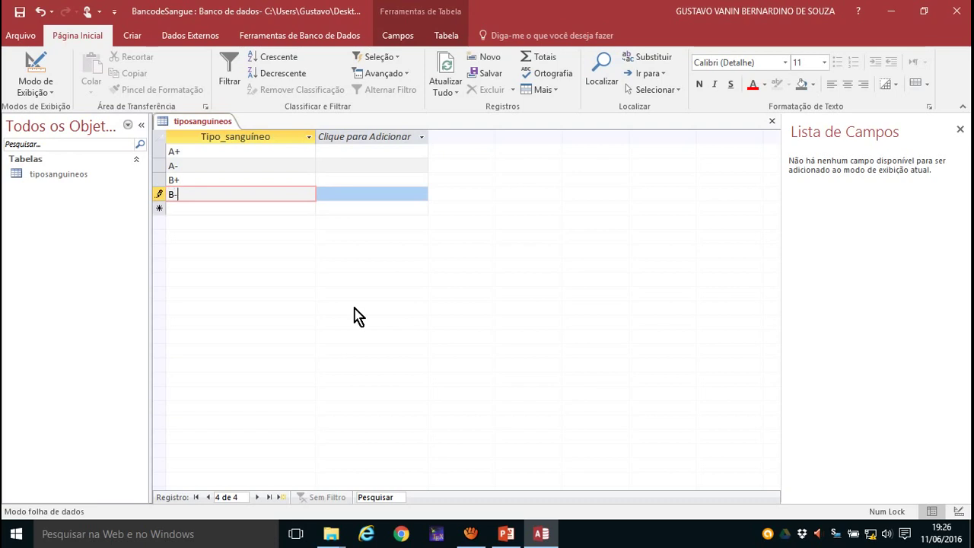
key("Return")
- Add the remaining blood types AB+, AB-, O+ and O-
type("AB")
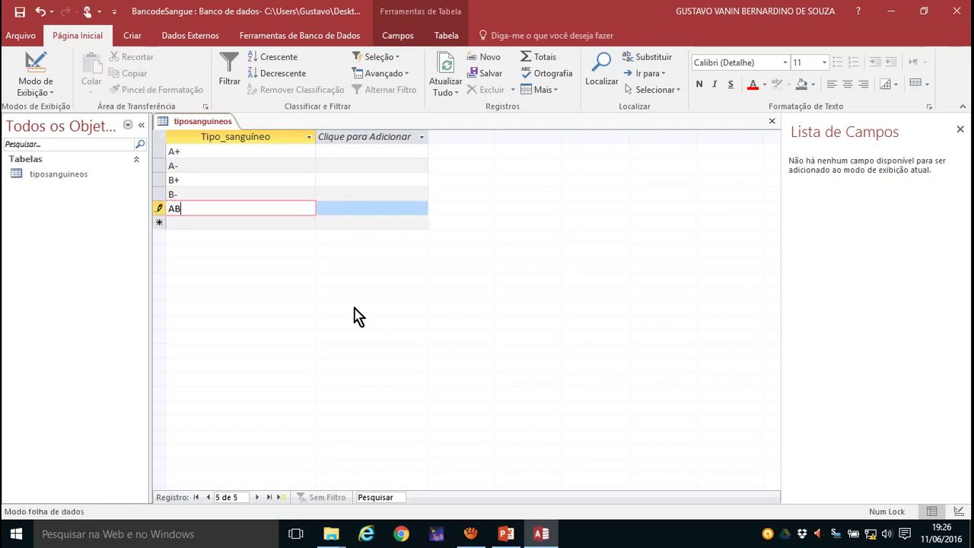
type("+")
key("Return")
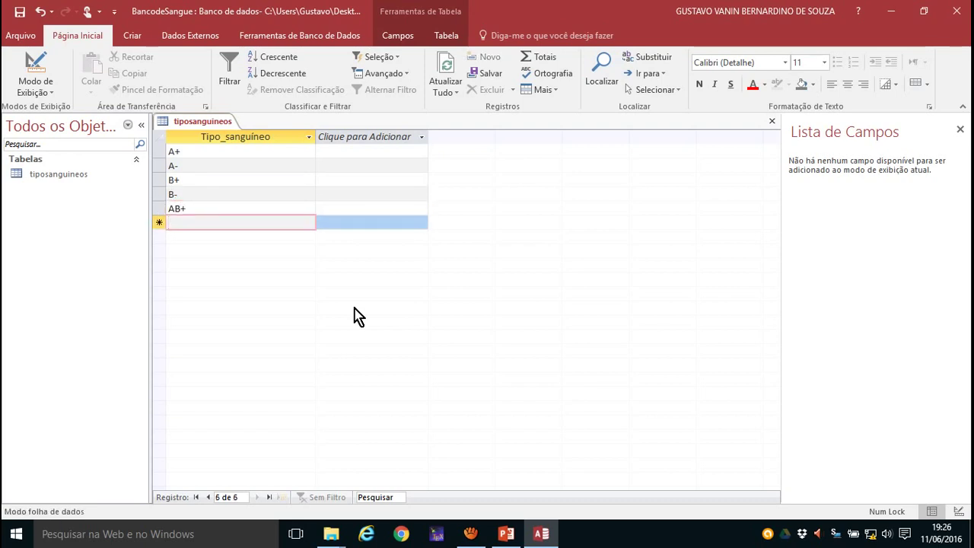
type("AB-")
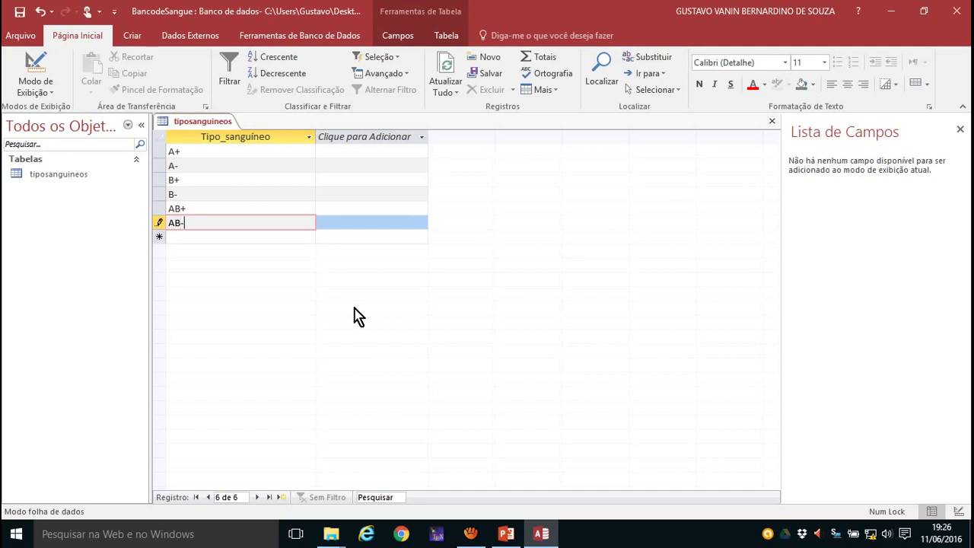
key("Return")
type("O")
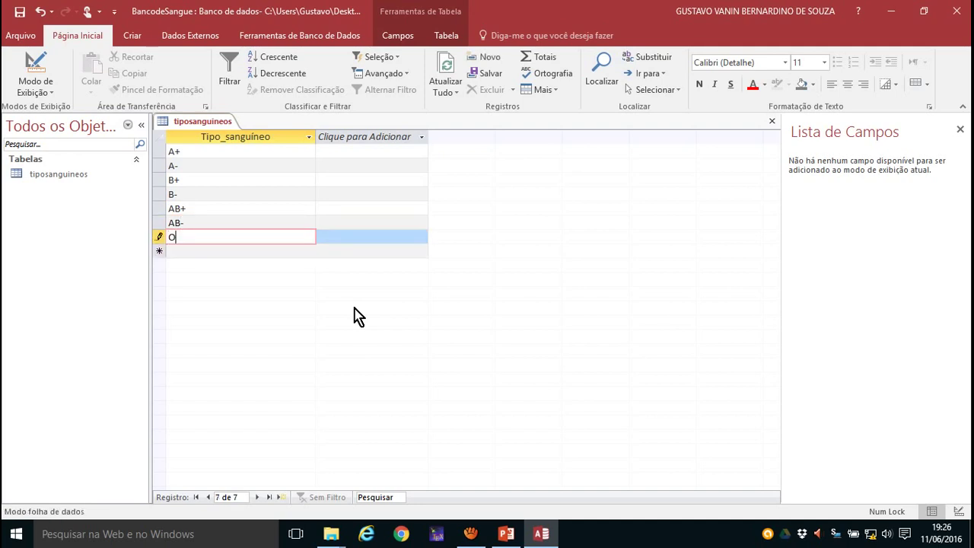
type("+")
key("Return")
type("O-")
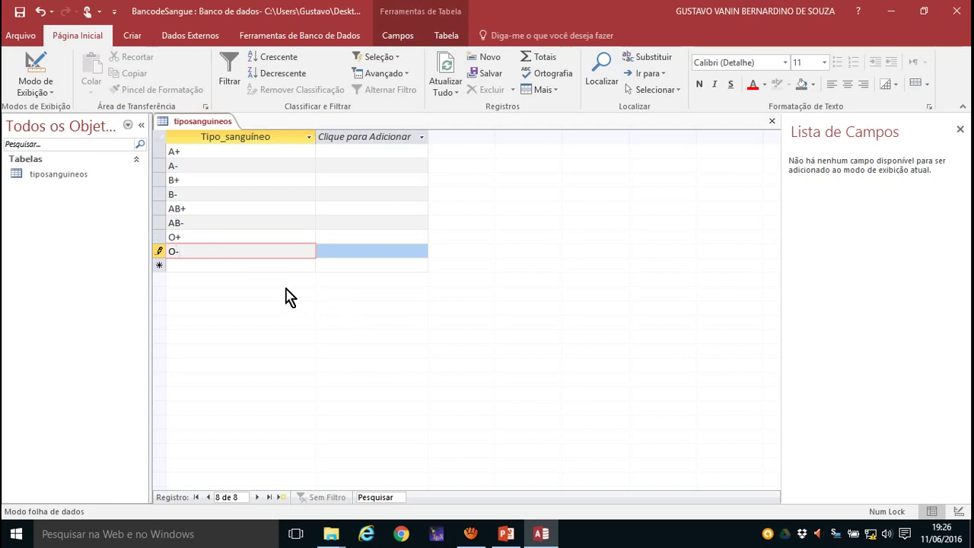
left_click(246, 268)
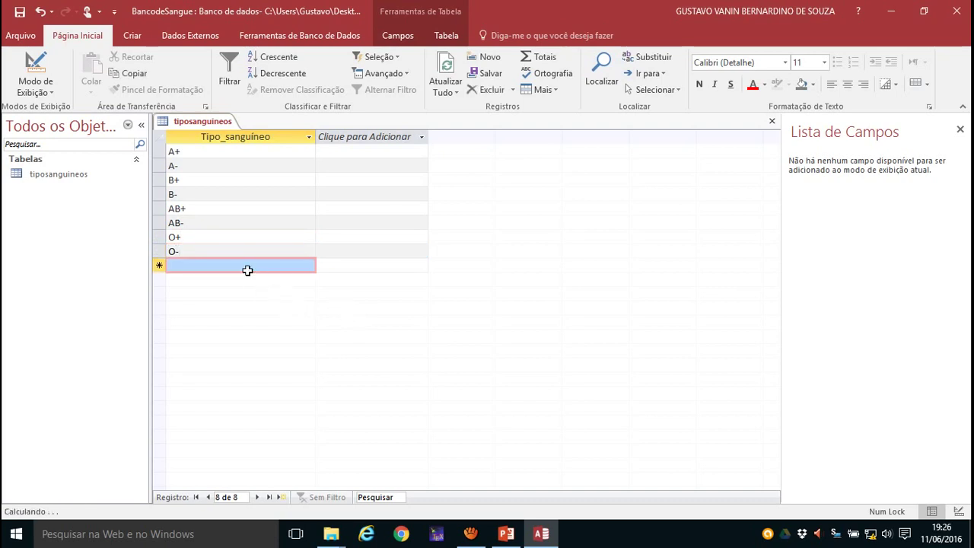
left_click(202, 208)
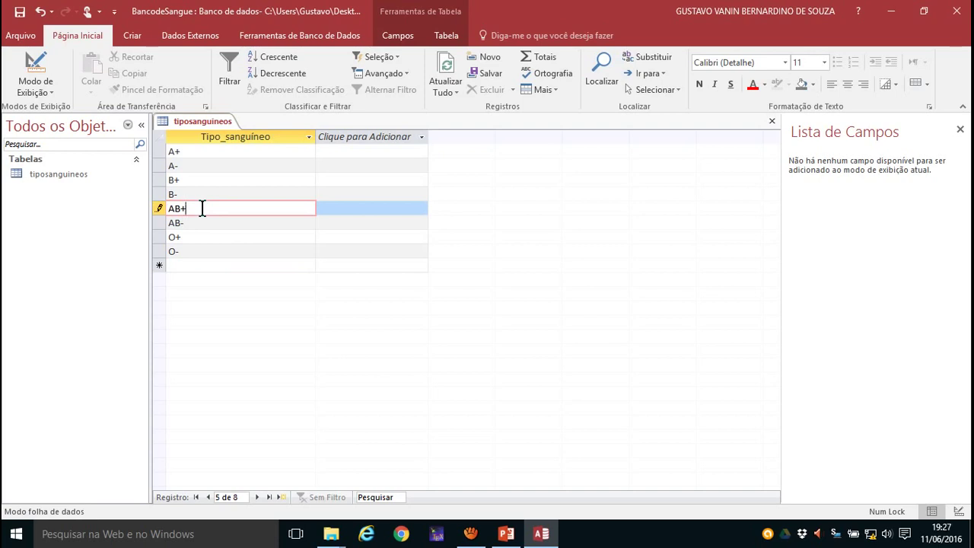
- Close tiposanguineos, saving its layout changes, and create a new blank table
right_click(182, 122)
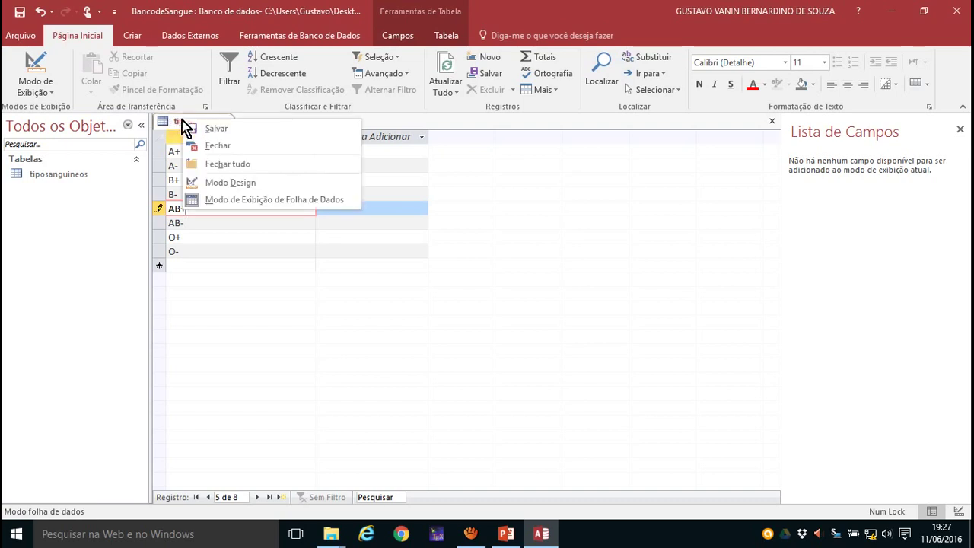
left_click(217, 147)
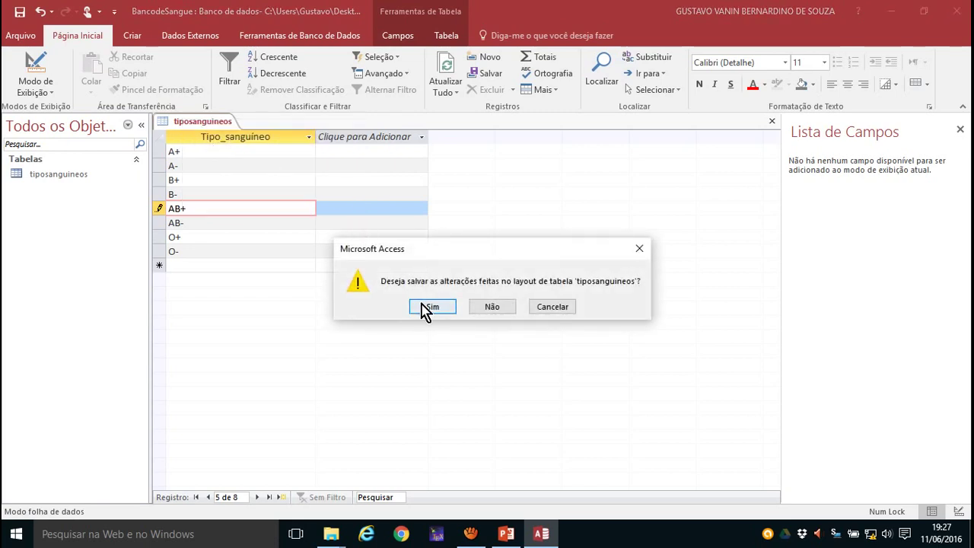
left_click(430, 307)
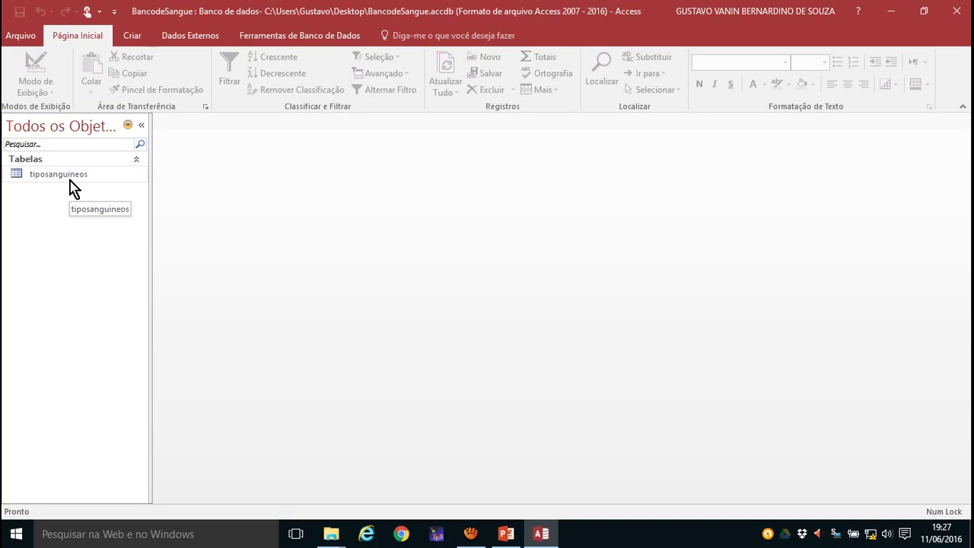
left_click(131, 42)
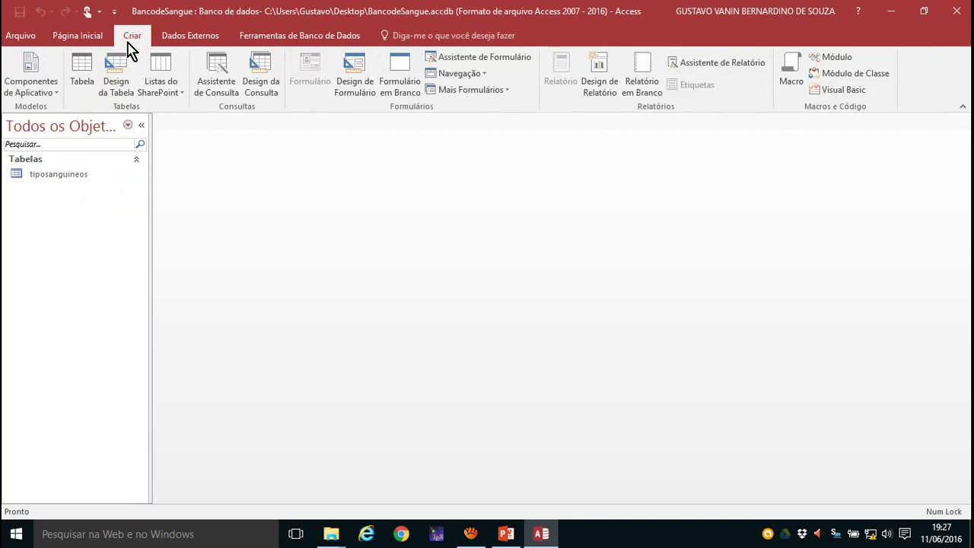
left_click(82, 72)
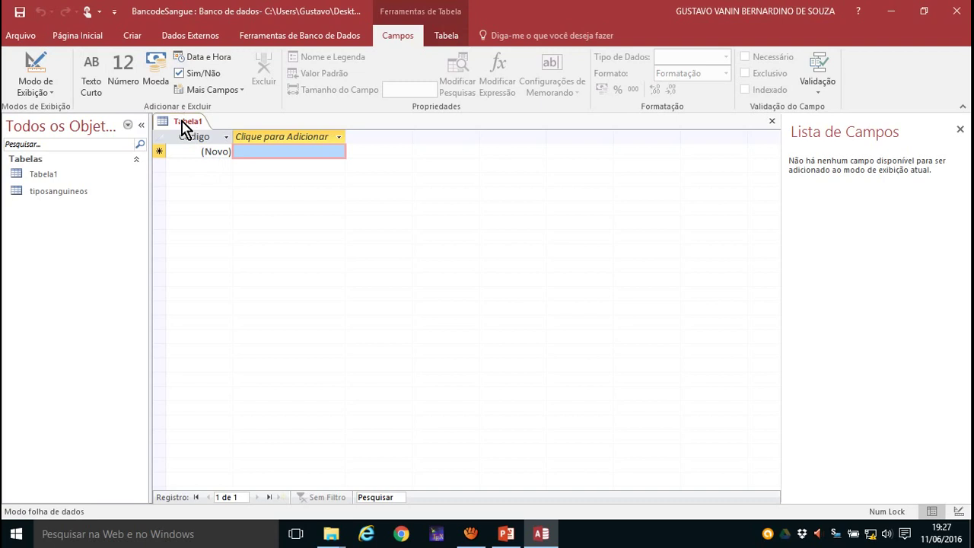
- Switch the new table to design view, saving it as pessoas
left_click(49, 92)
left_click(59, 147)
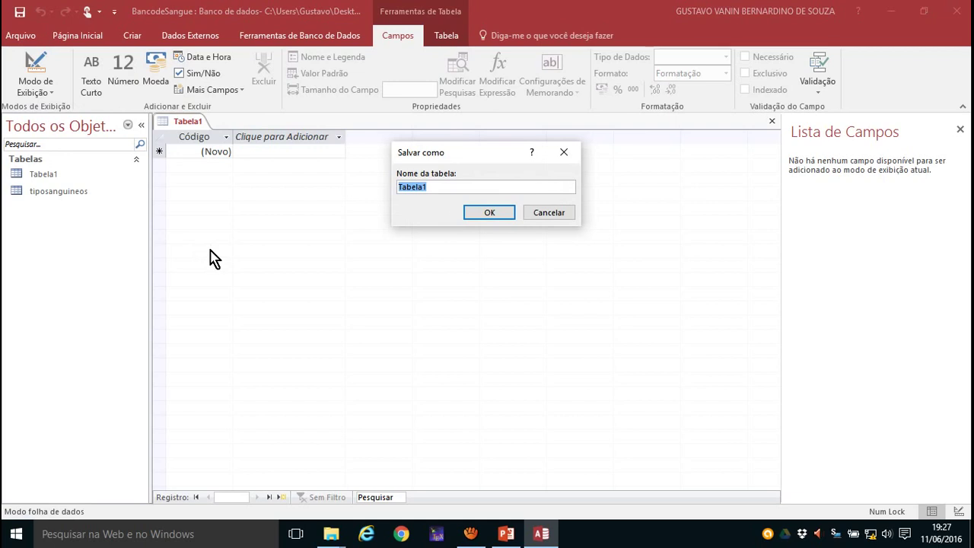
type("pessoas")
key("Return")
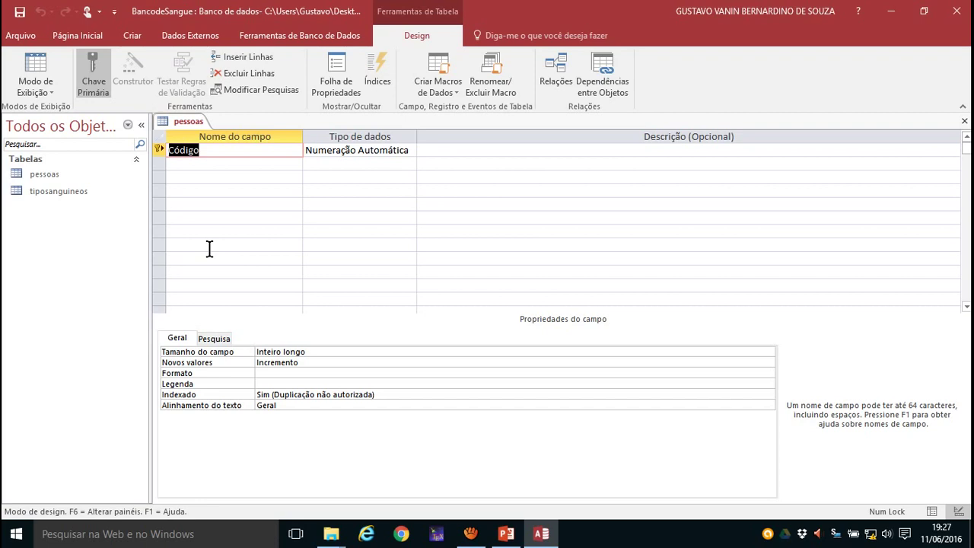
- Make the first field ID_pessoa, Short Text, with the description CPF
key("BackSpace")
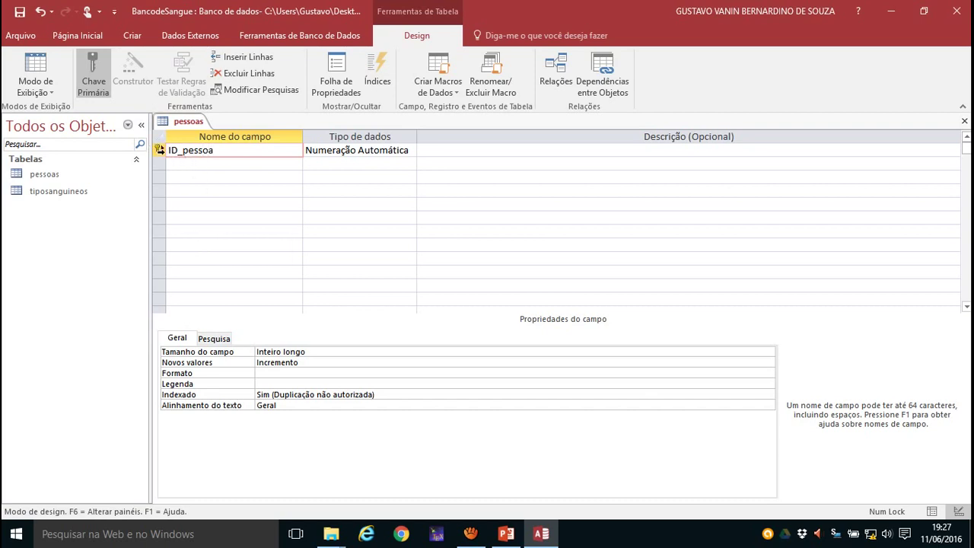
left_click(332, 150)
left_click(409, 151)
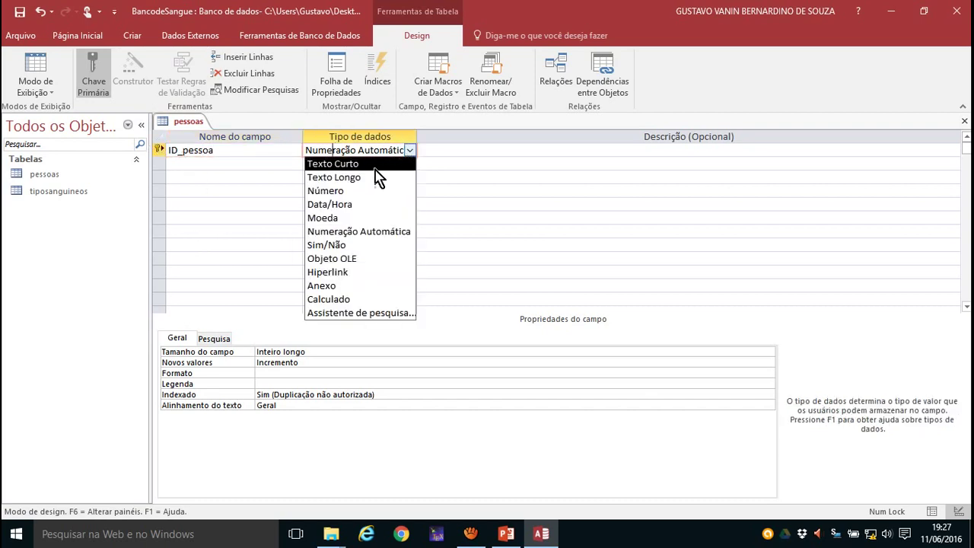
left_click(355, 165)
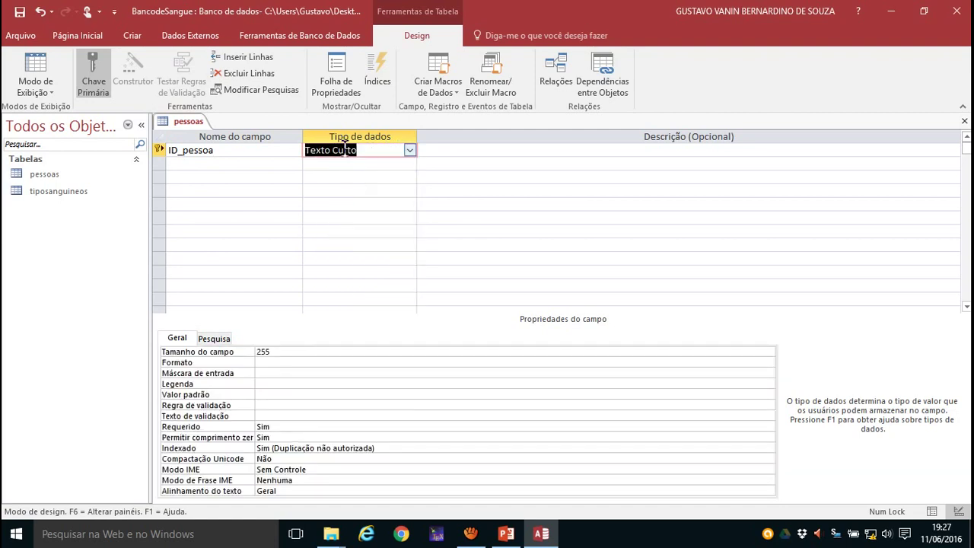
left_click(461, 150)
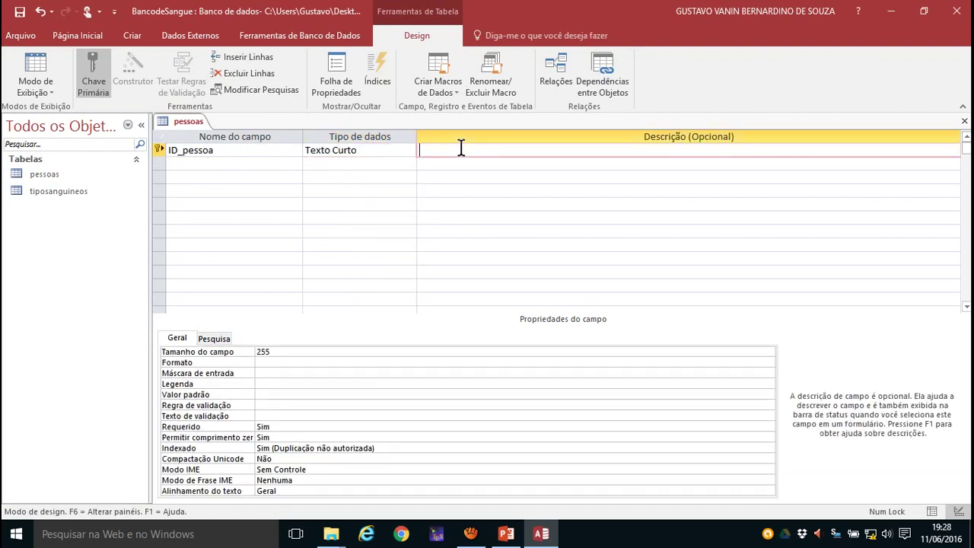
type("CPF")
left_click(255, 371)
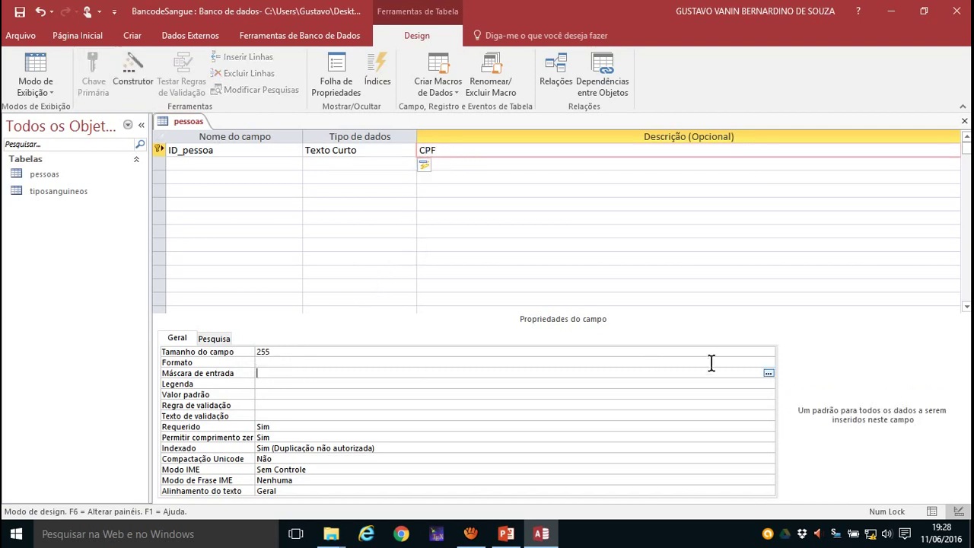
- Give ID_pessoa the CPF input mask, storing the value with its dots and dash
left_click(768, 374)
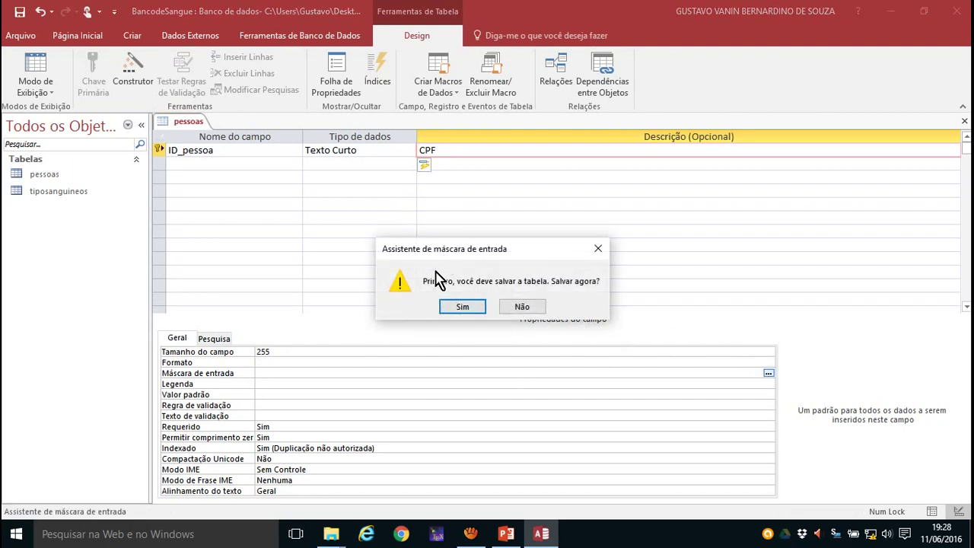
left_click(460, 306)
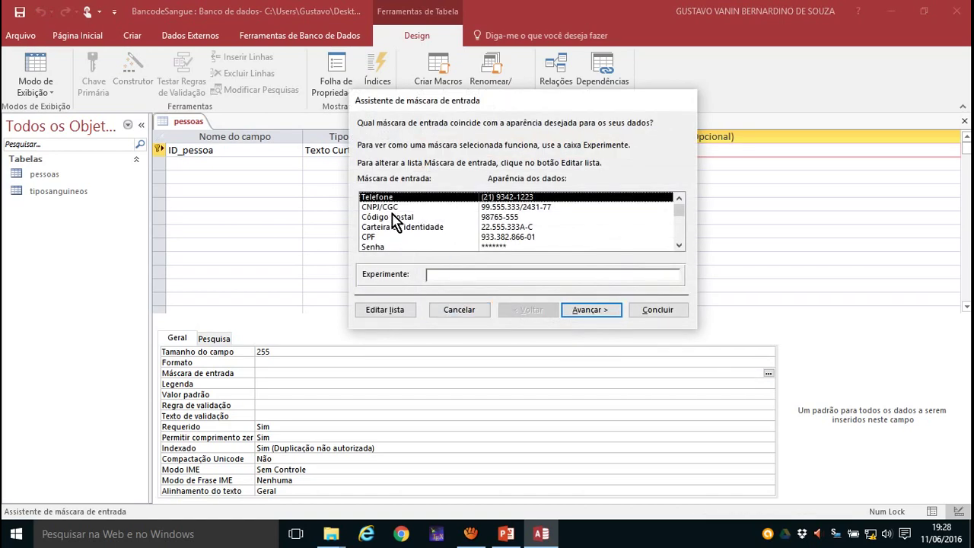
left_click(398, 237)
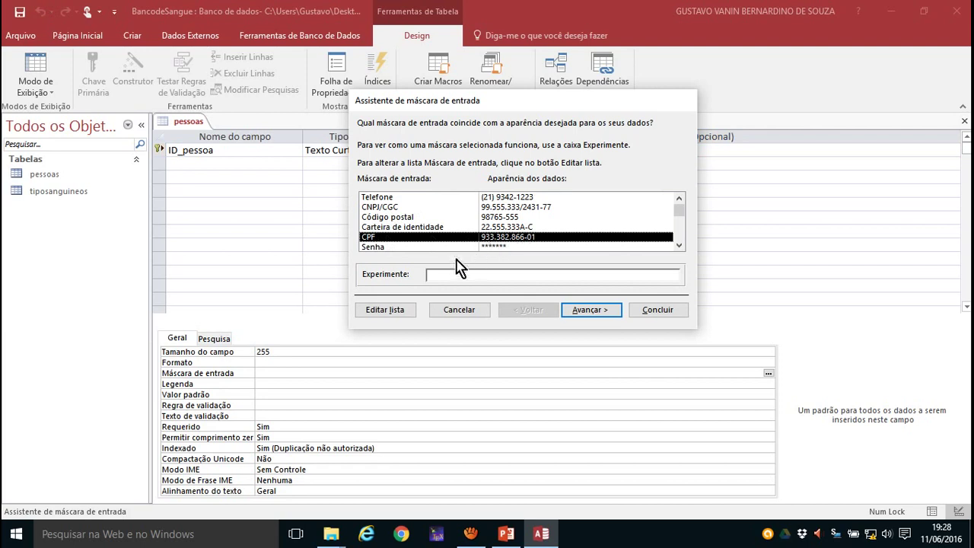
left_click(437, 276)
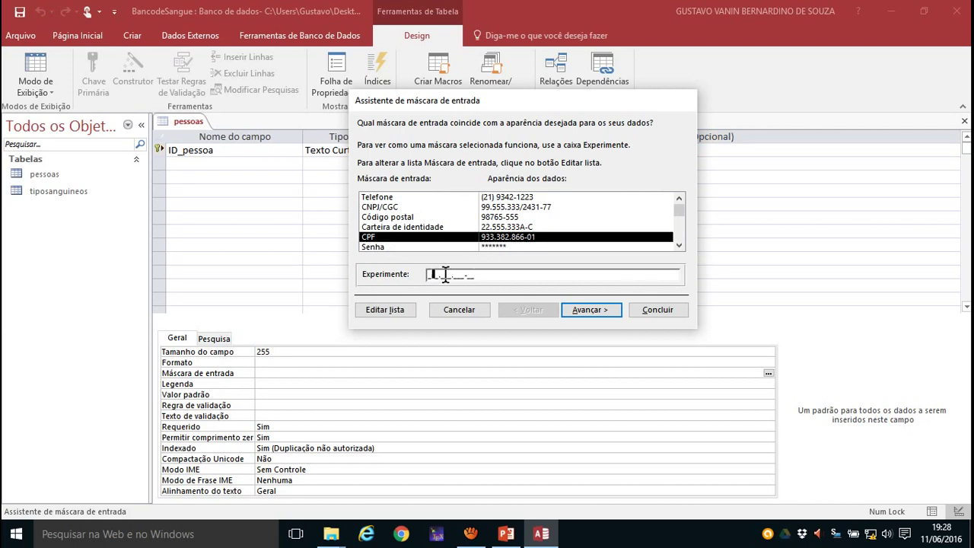
left_click(597, 311)
left_click(598, 311)
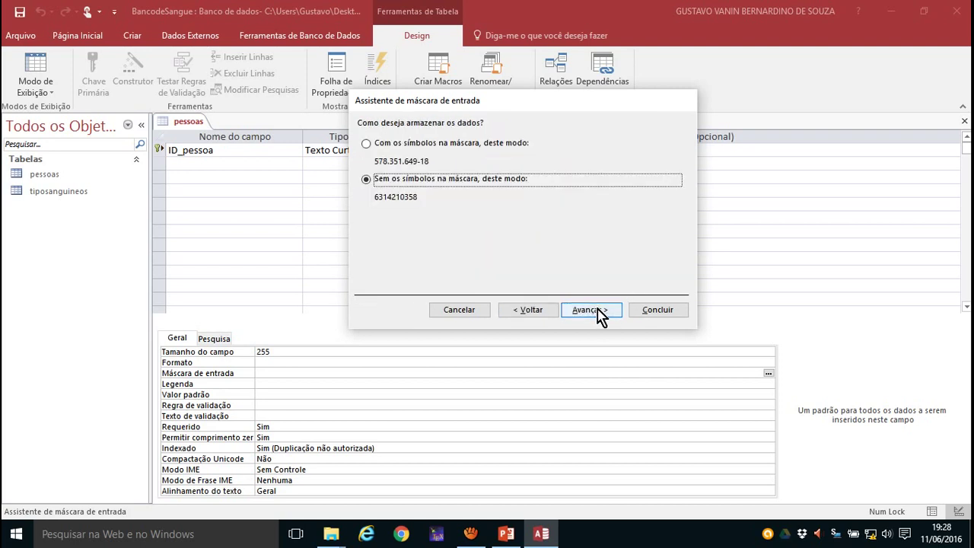
left_click(380, 151)
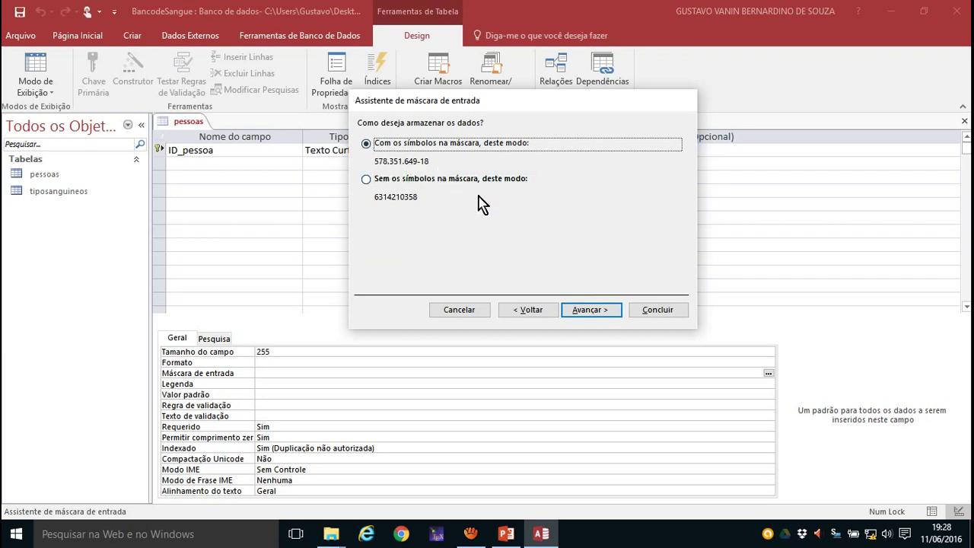
left_click(586, 310)
left_click(658, 310)
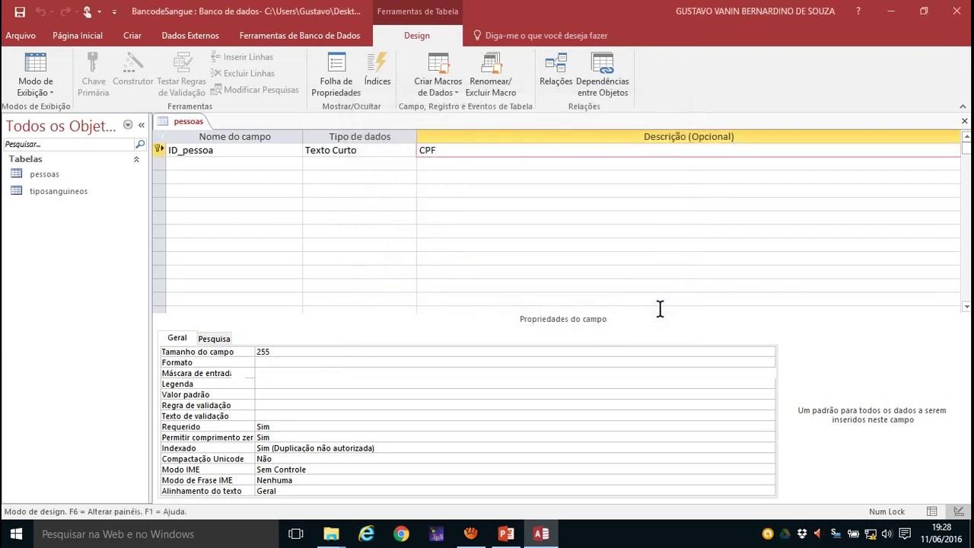
left_click(219, 168)
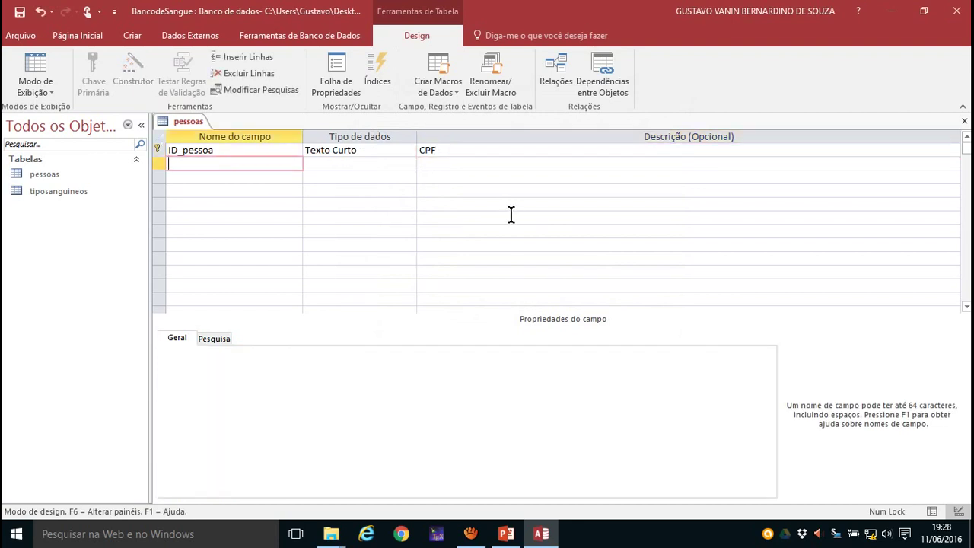
- Add Nome and RG as Short Text fields in pessoas
type("Nome")
key("Tab")
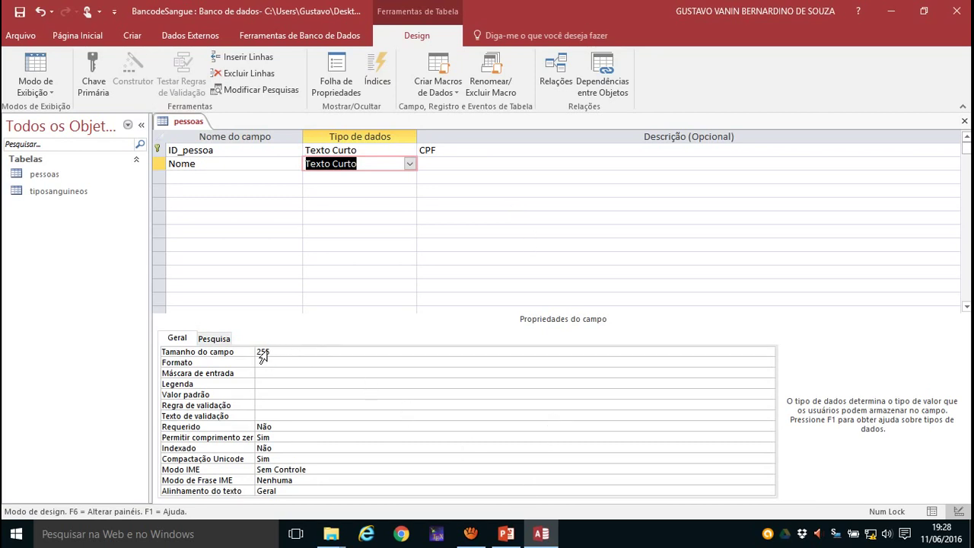
key("Tab")
key("Tab")
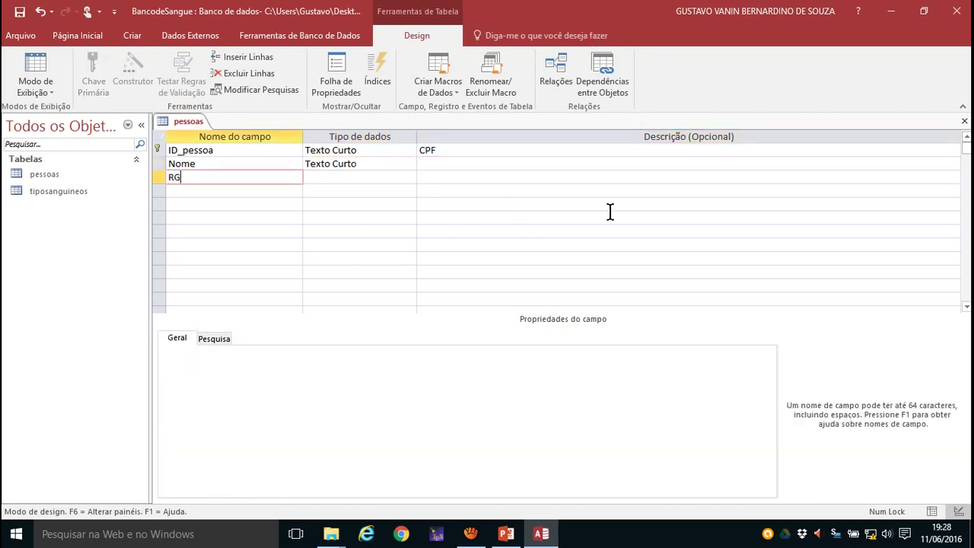
left_click(400, 176)
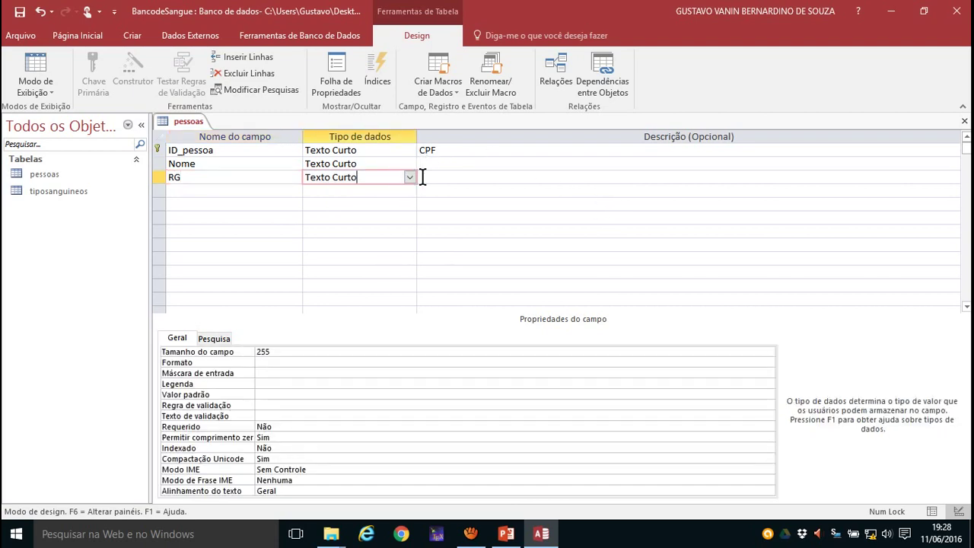
left_click(409, 177)
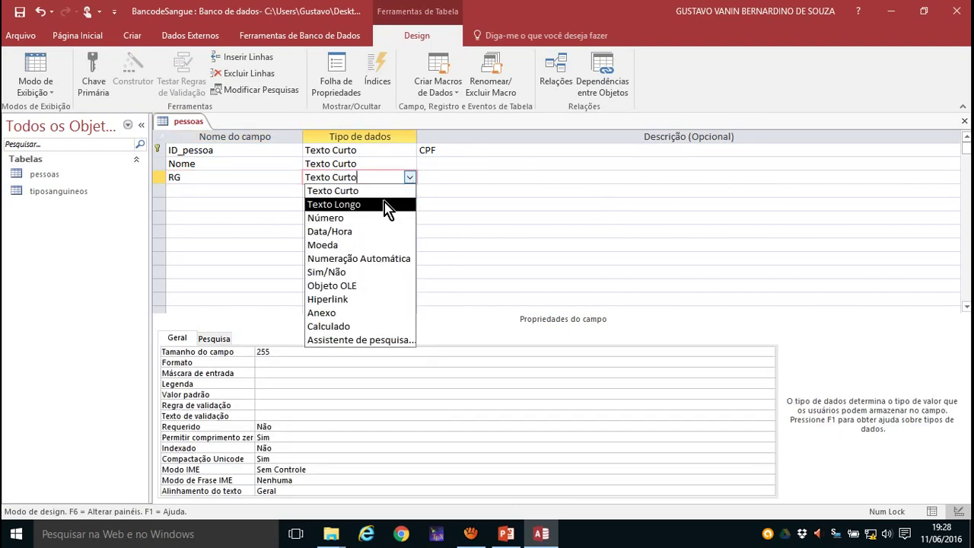
left_click(371, 195)
left_click(269, 372)
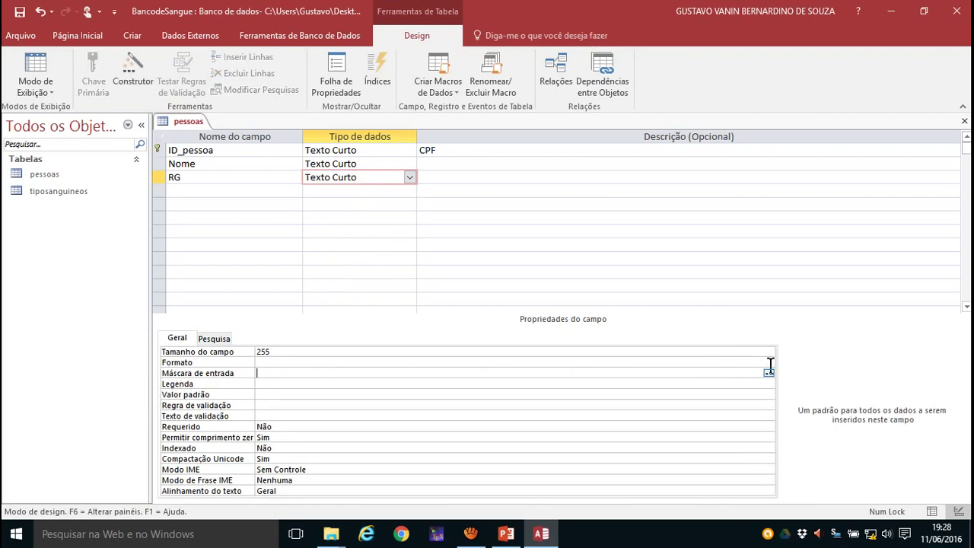
- Apply the Carteira de identidade input mask to RG, storing the mask symbols
left_click(768, 373)
left_click(460, 306)
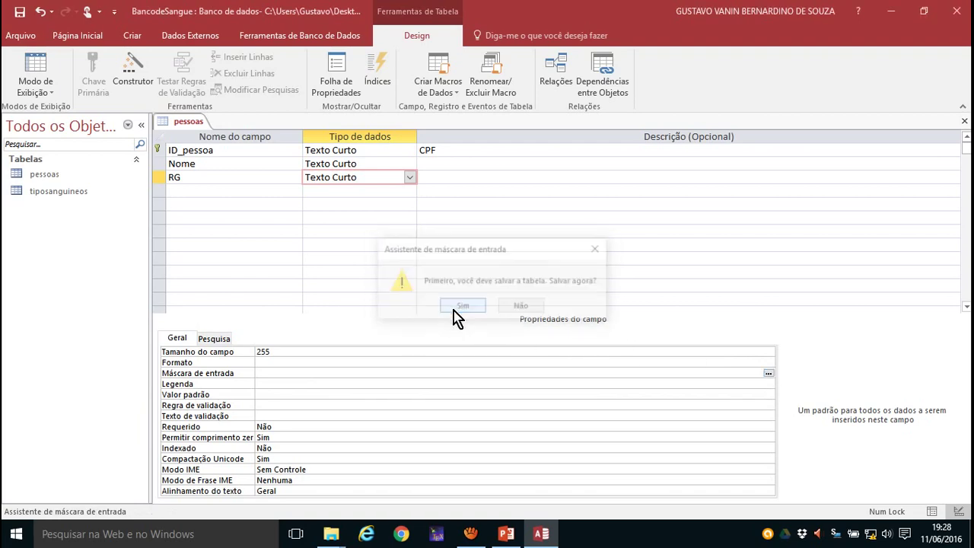
left_click(409, 228)
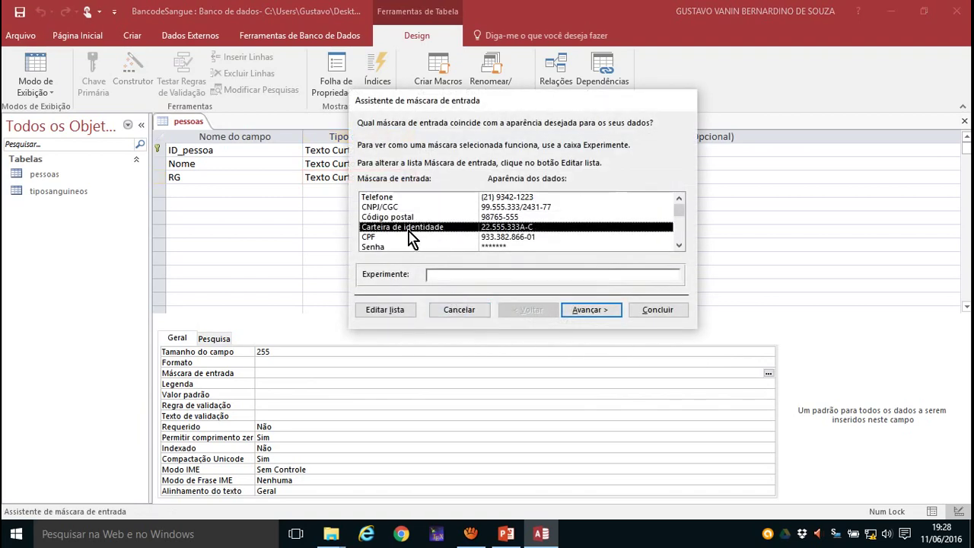
left_click(592, 312)
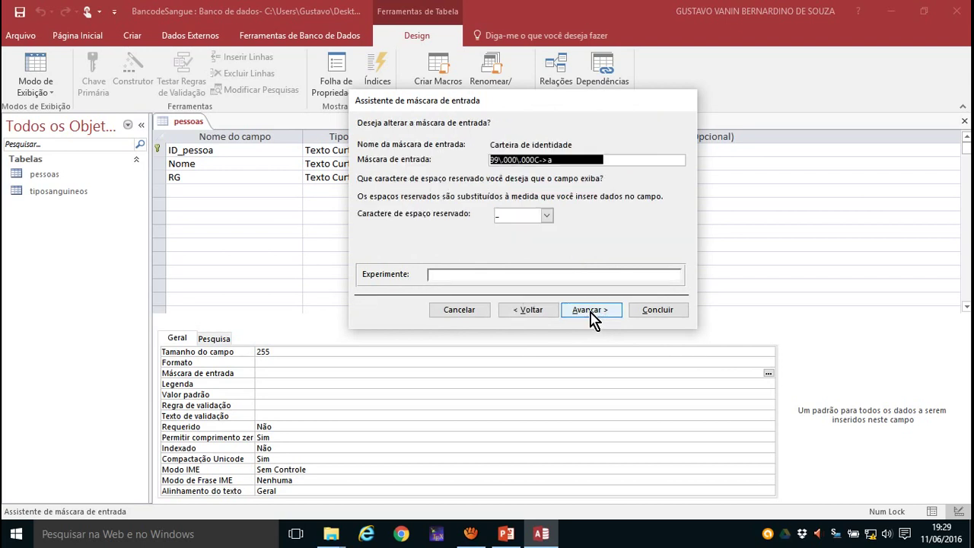
left_click(592, 312)
left_click(375, 145)
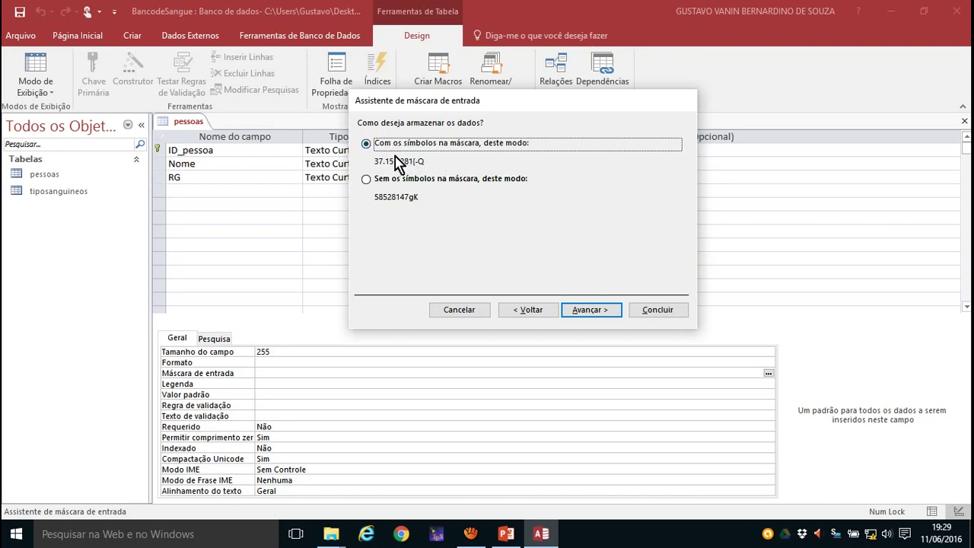
left_click(594, 315)
left_click(659, 310)
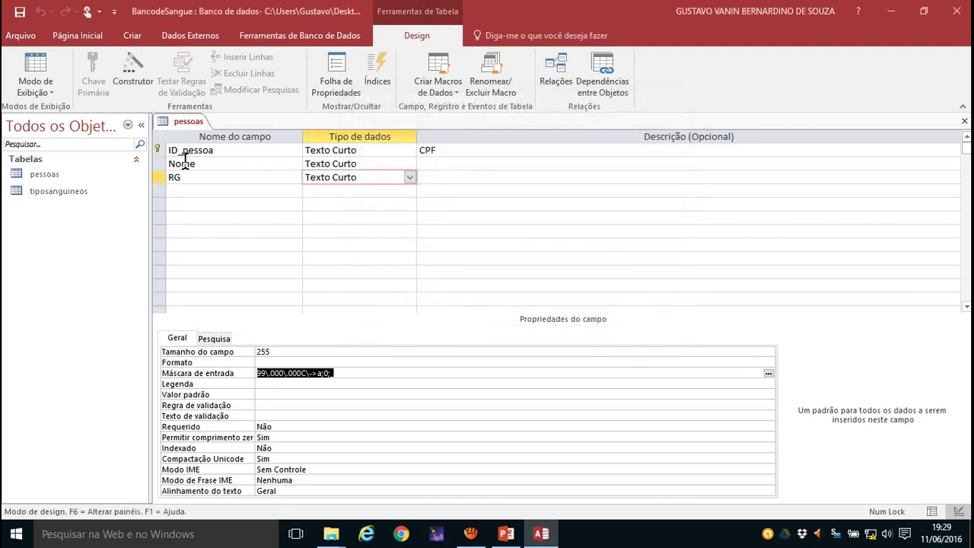
- Add a Nascimento Date/Time field formatted as Data abreviada
left_click(176, 189)
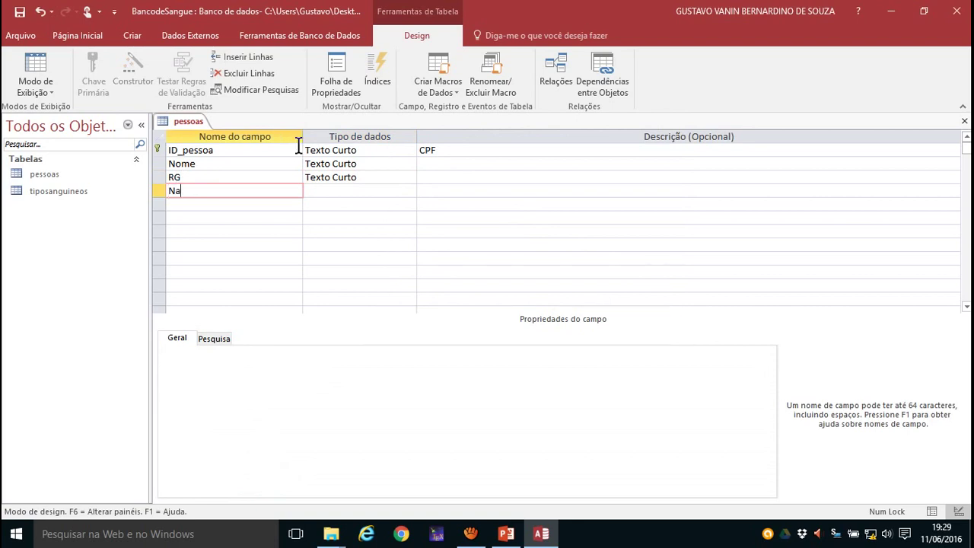
left_click(346, 190)
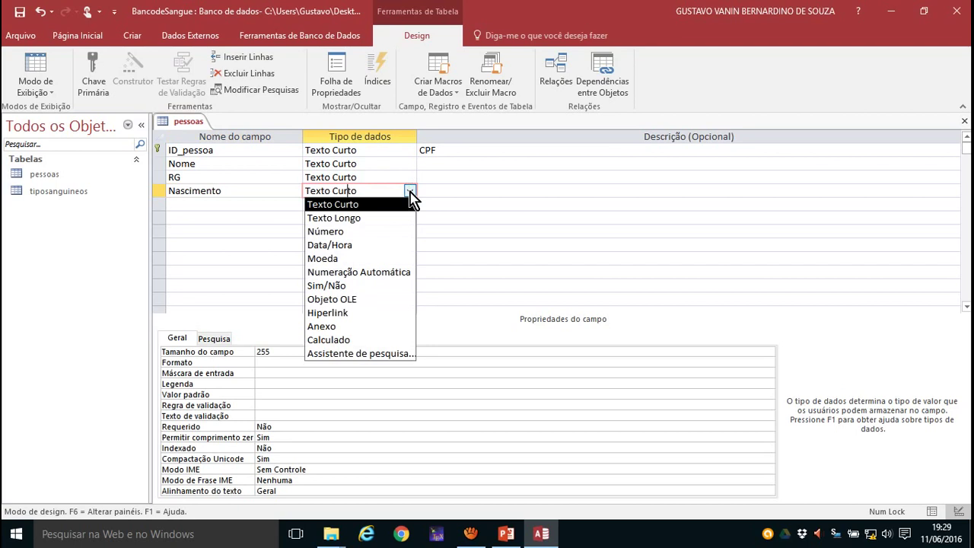
left_click(340, 249)
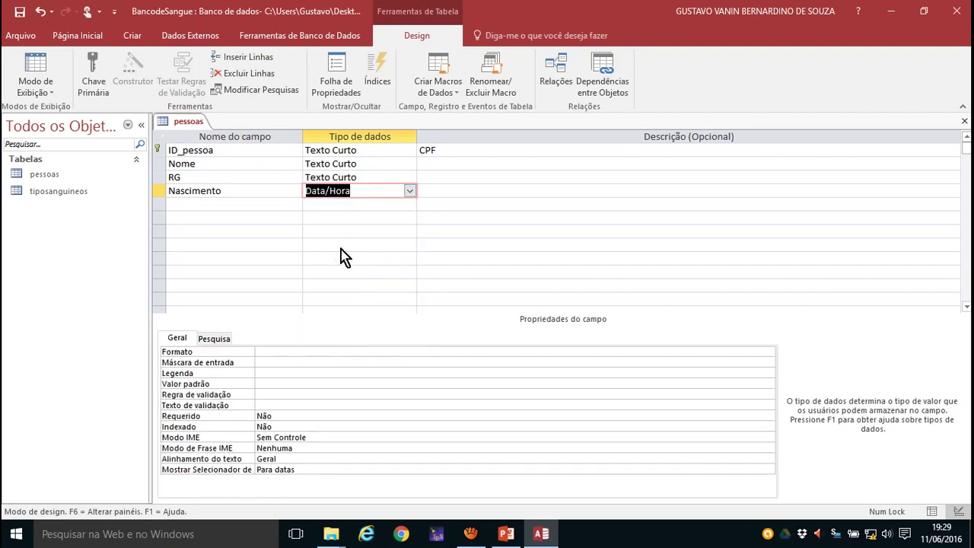
left_click(266, 362)
left_click(279, 352)
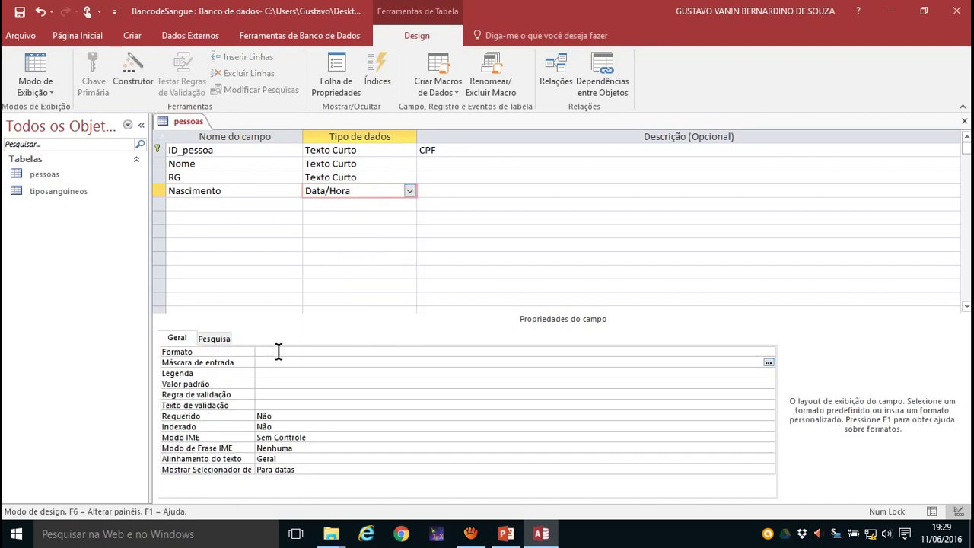
left_click(769, 353)
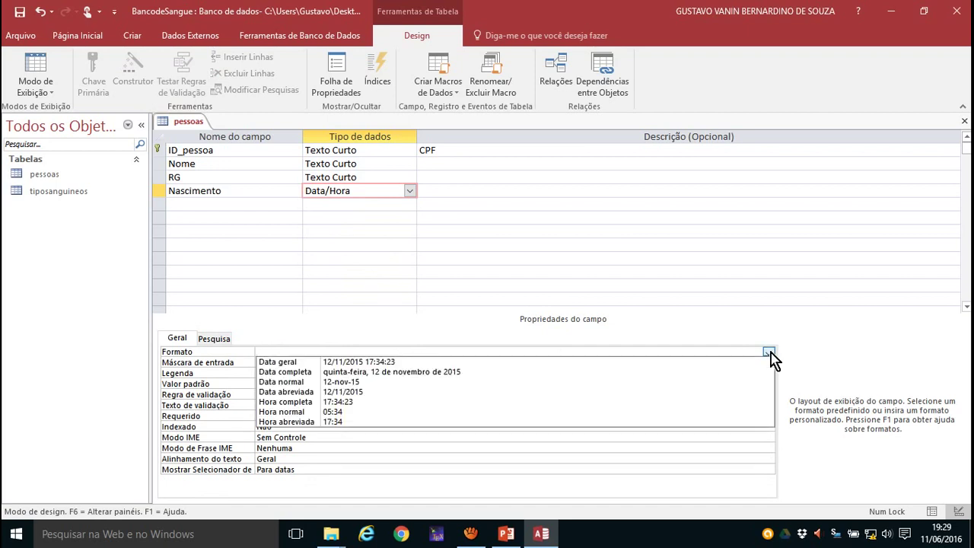
left_click(317, 393)
left_click(269, 373)
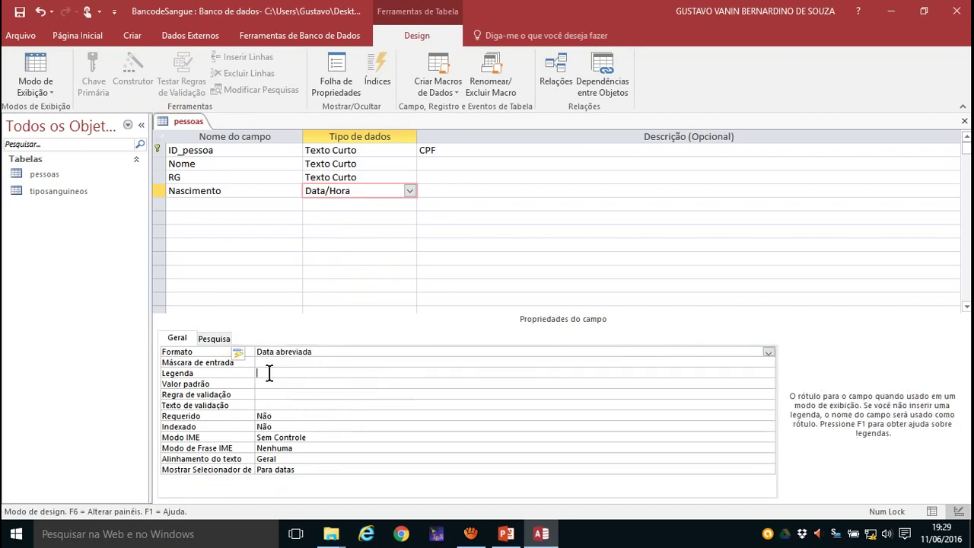
- Give Nascimento the Data abreviada input mask 00/00/0000
left_click(272, 363)
left_click(768, 362)
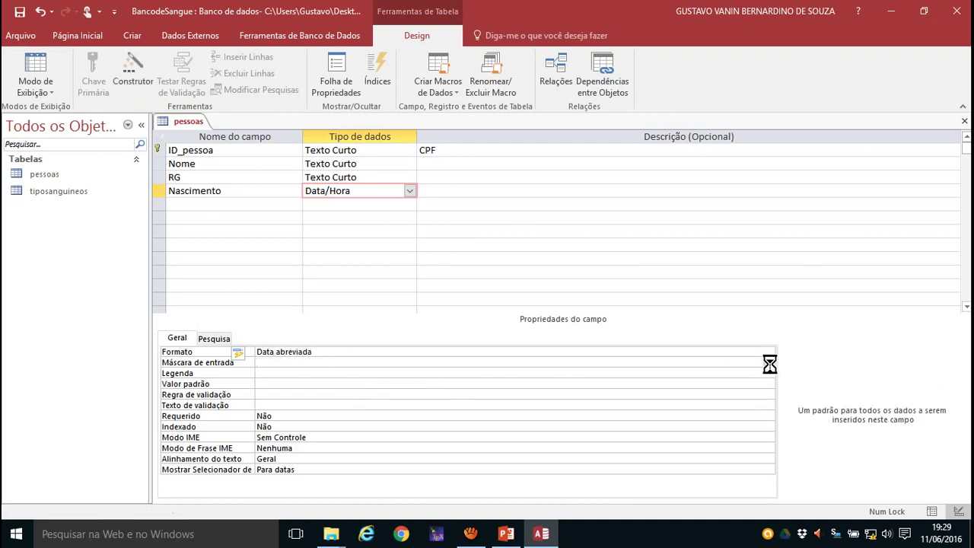
left_click(458, 306)
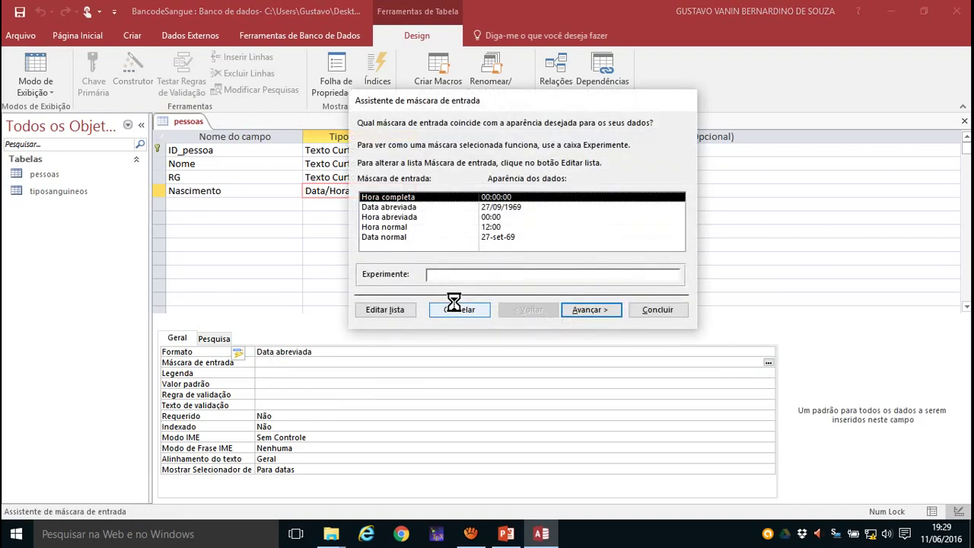
left_click(484, 208)
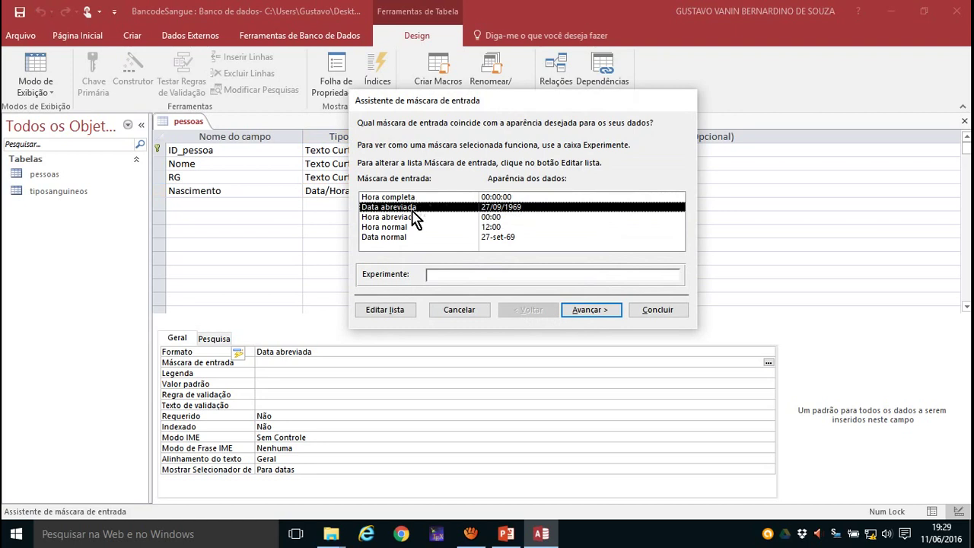
left_click(588, 313)
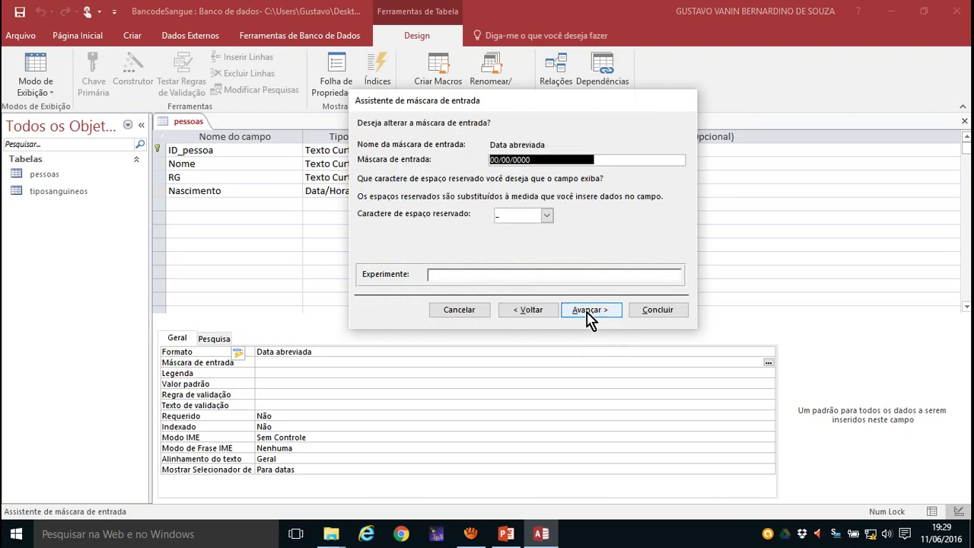
left_click(587, 311)
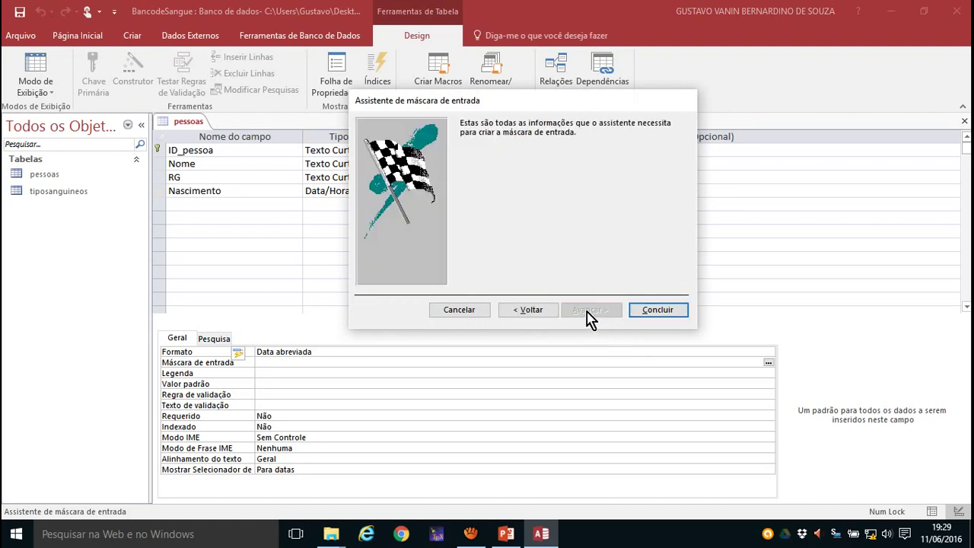
left_click(667, 319)
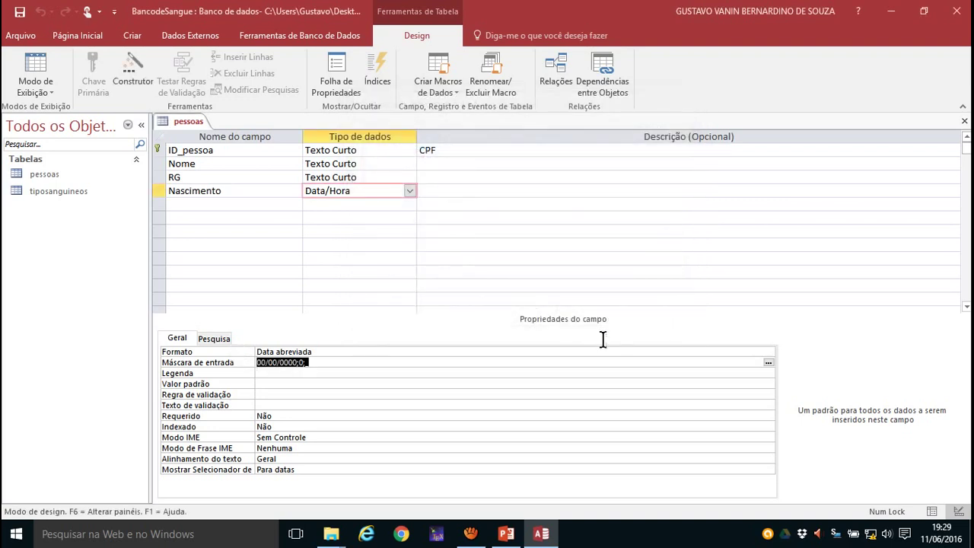
- Add a fifth field named fk_tiposanguineo below Nascimento in the pessoas table design
left_click(197, 206)
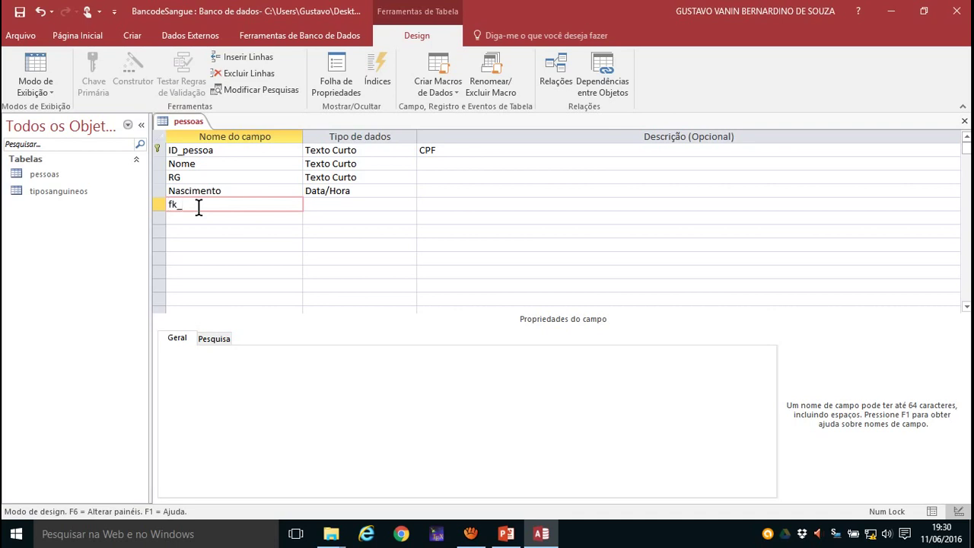
type("posanguineo")
left_click_drag(167, 203, 179, 205)
type("f")
left_click(320, 207)
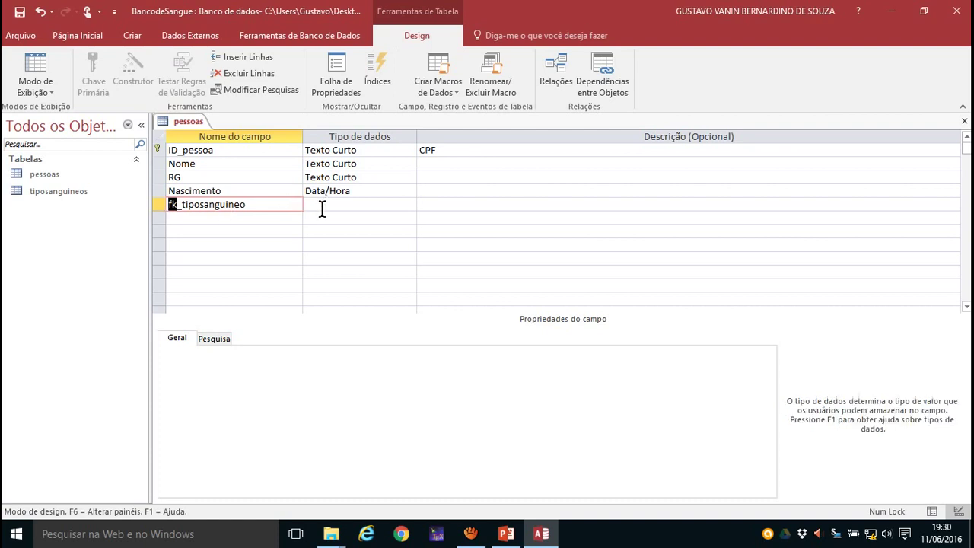
left_click(410, 204)
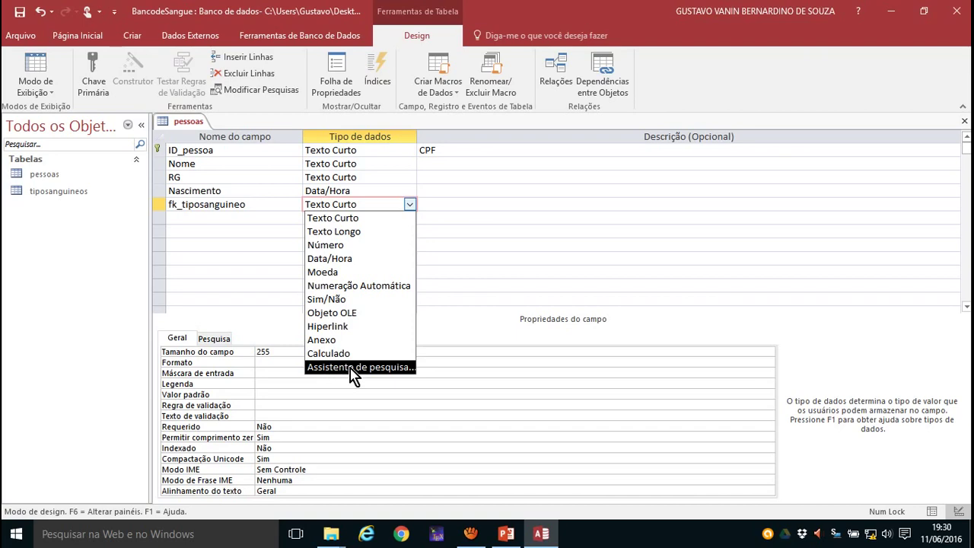
- Start a lookup for fk_tiposanguineo using the Tipo_sanguineo column from the tiposanguineos table
left_click(356, 370)
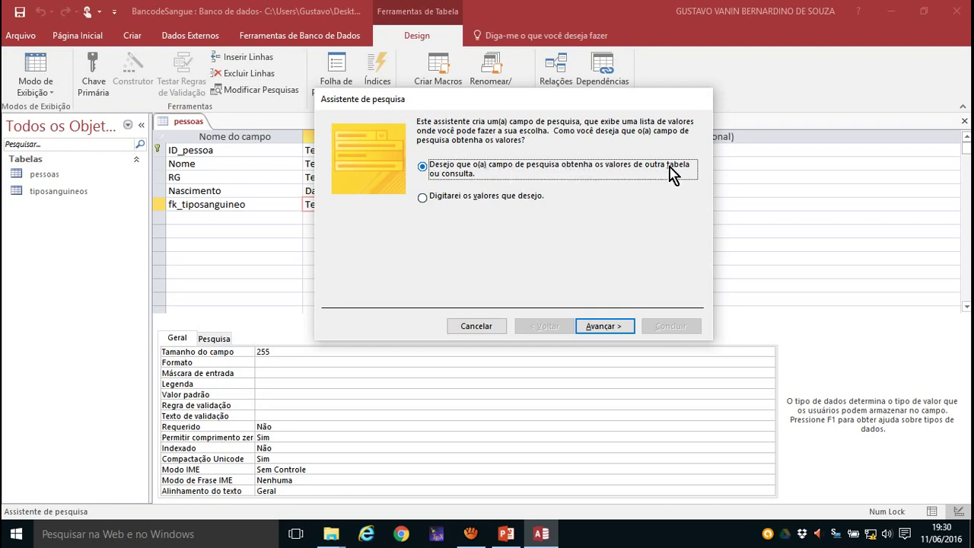
left_click(598, 327)
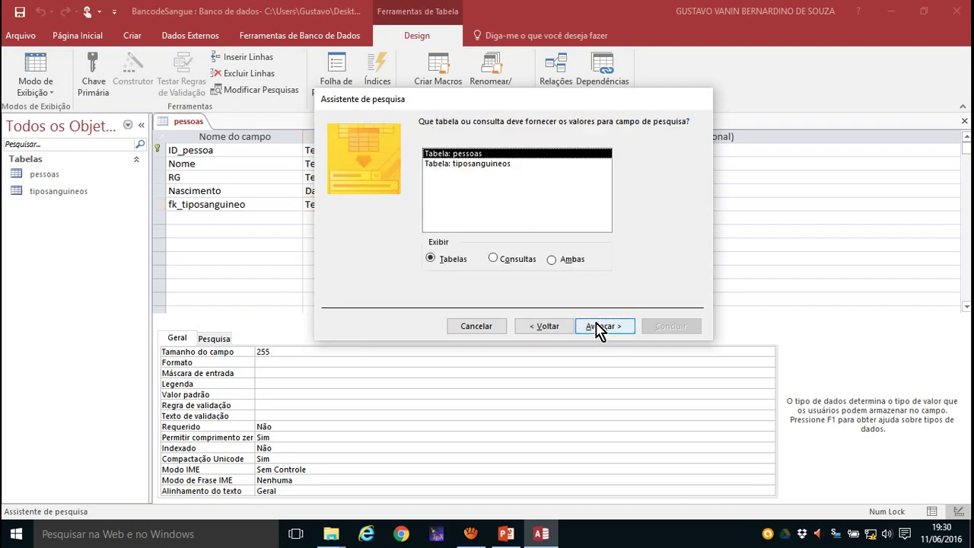
left_click(455, 163)
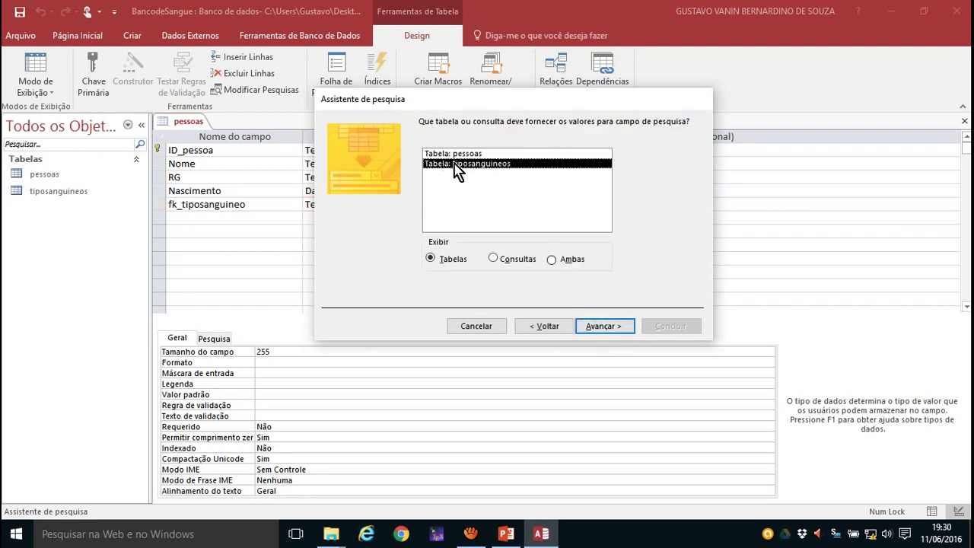
left_click(598, 327)
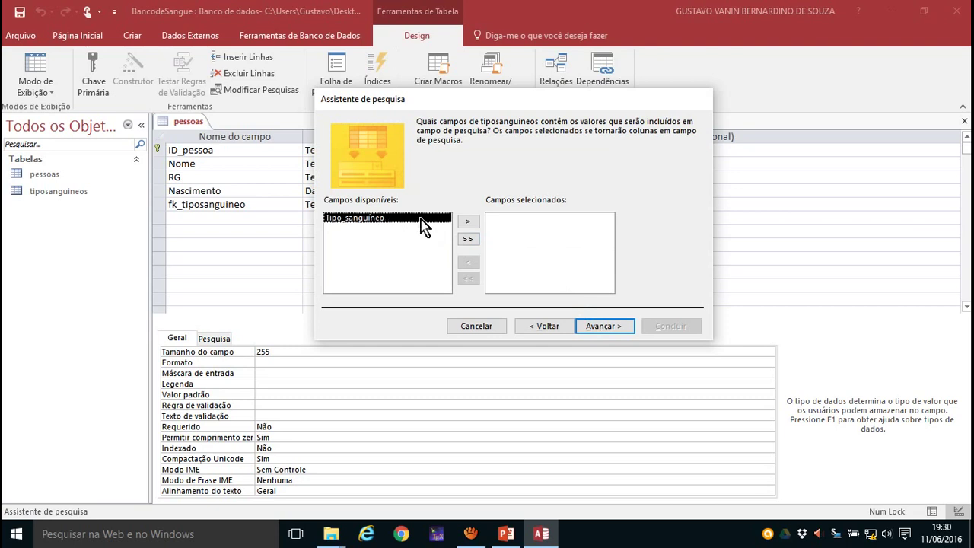
left_click(467, 223)
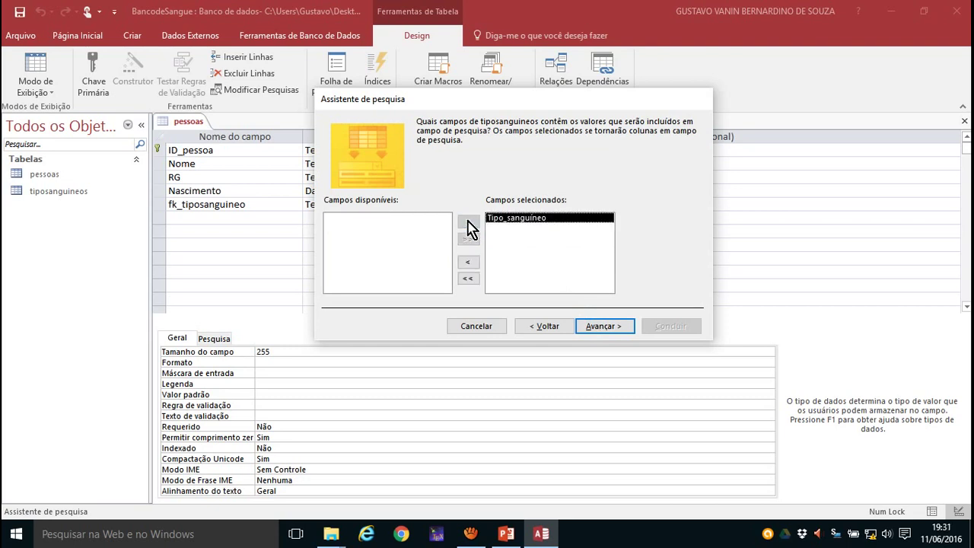
left_click(602, 327)
- Sort the lookup list by Tipo_sanguineo and complete the Lookup Wizard
left_click(467, 169)
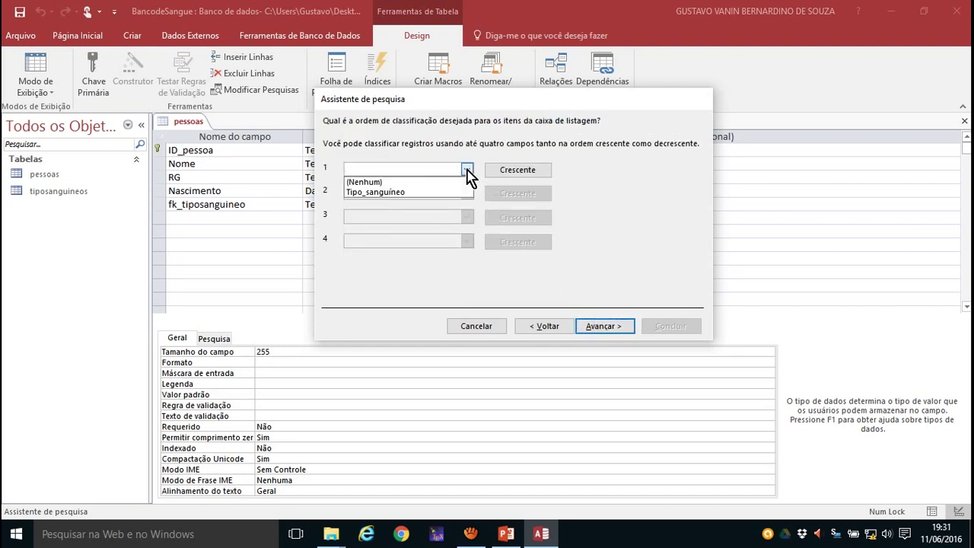
left_click(394, 193)
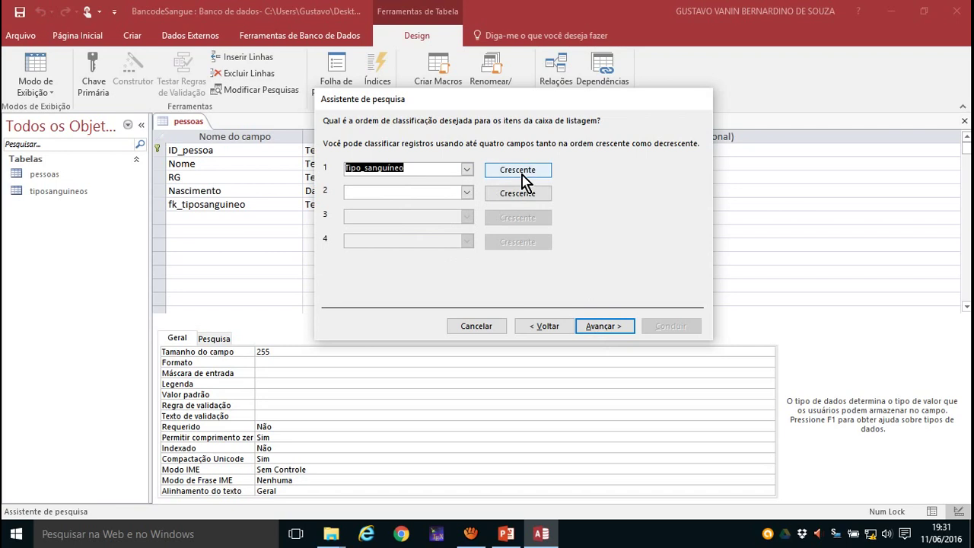
left_click(607, 329)
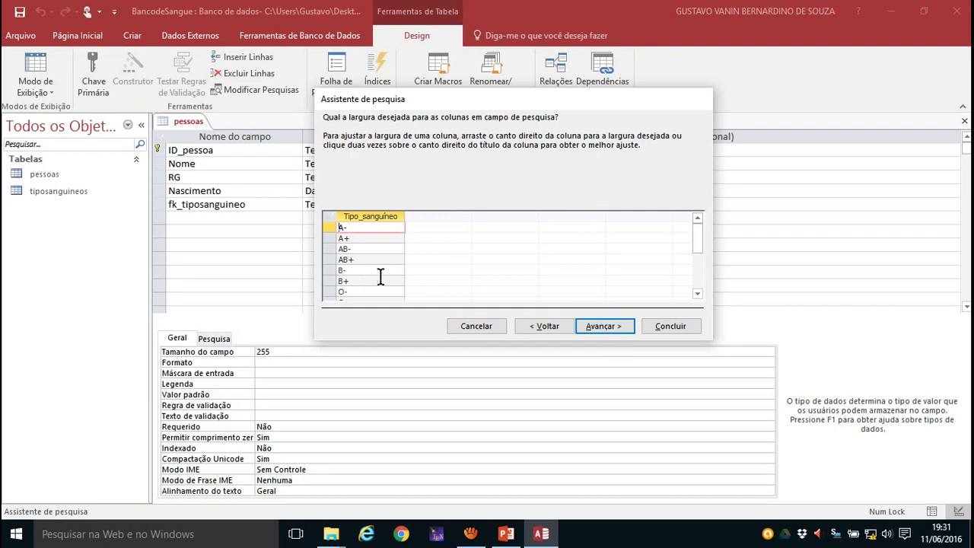
scroll(377, 275, "down", 1)
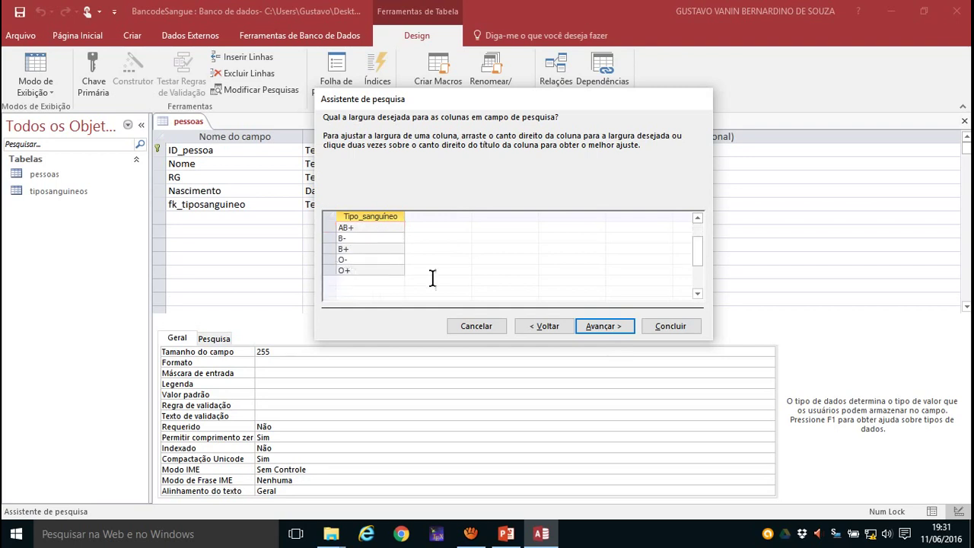
scroll(382, 253, "up", 1)
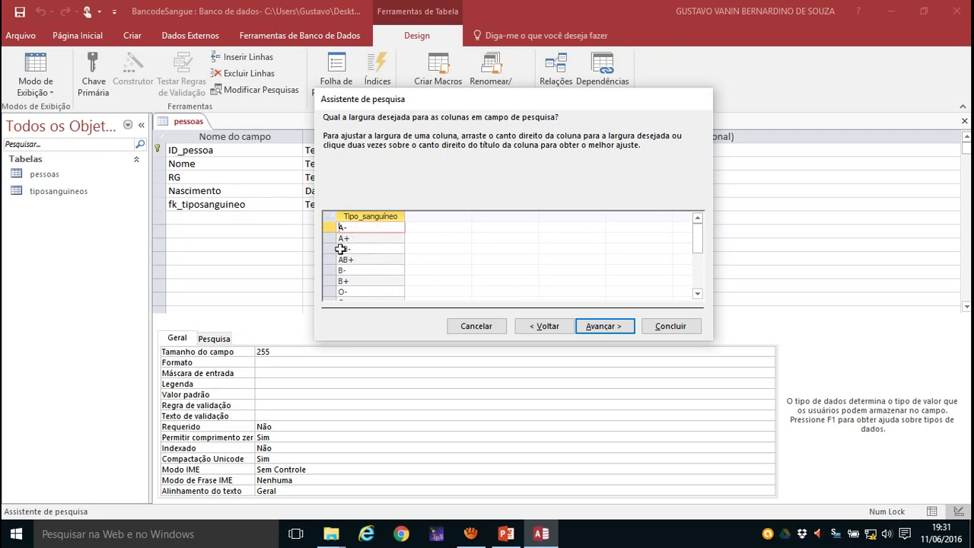
left_click(602, 327)
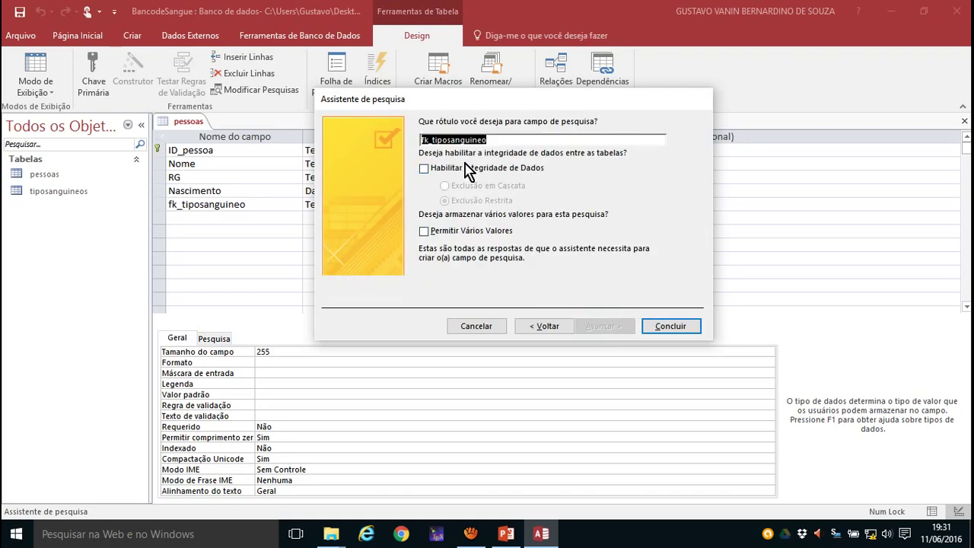
left_click(677, 325)
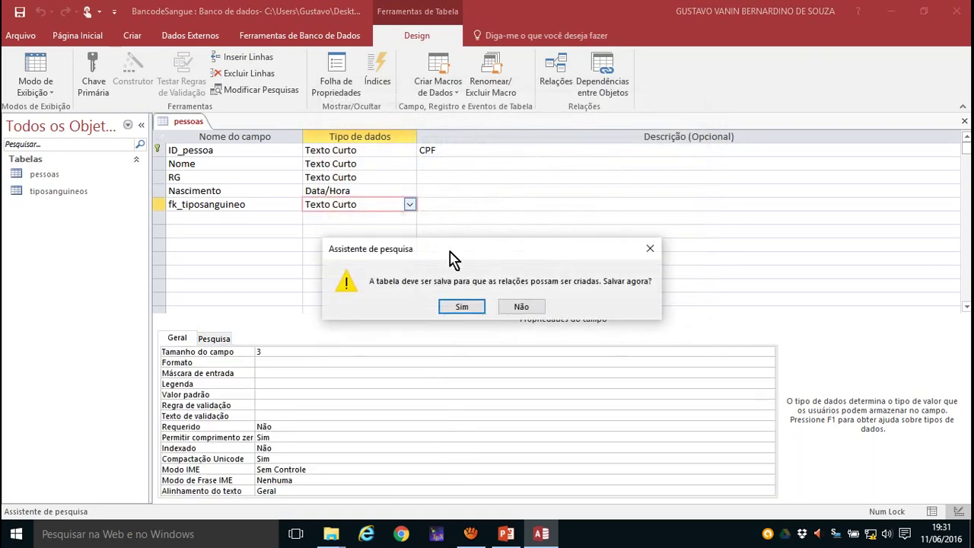
- Save the pessoas table with its new blood-type lookup and bring up the table views list
left_click(471, 306)
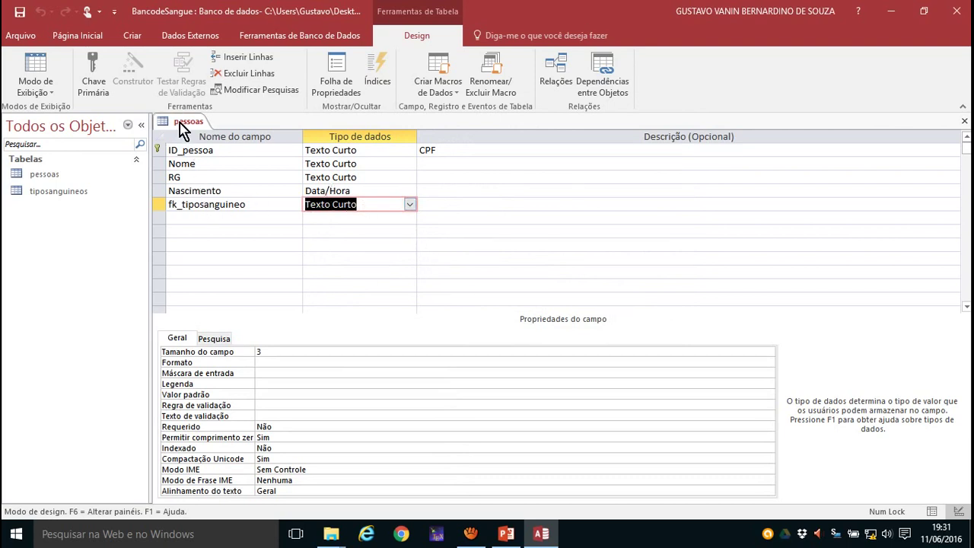
left_click(42, 91)
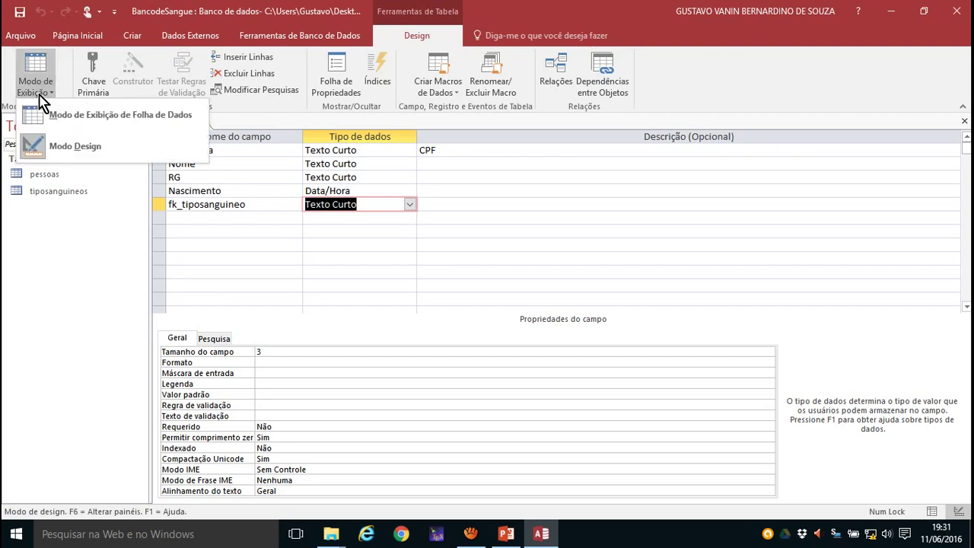
- Switch pessoas to Datasheet view and enter the first person's CPF, name and RG
left_click(115, 122)
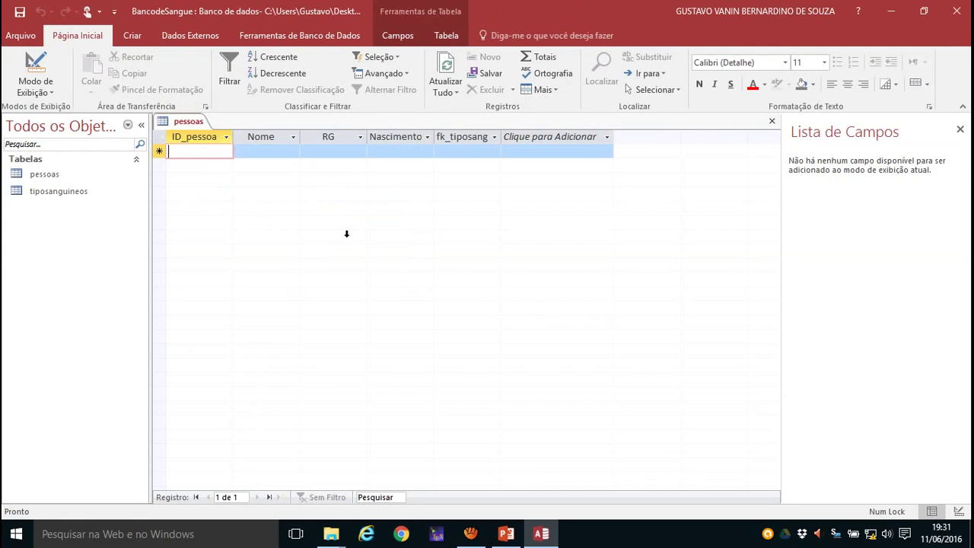
type("312.313.13")
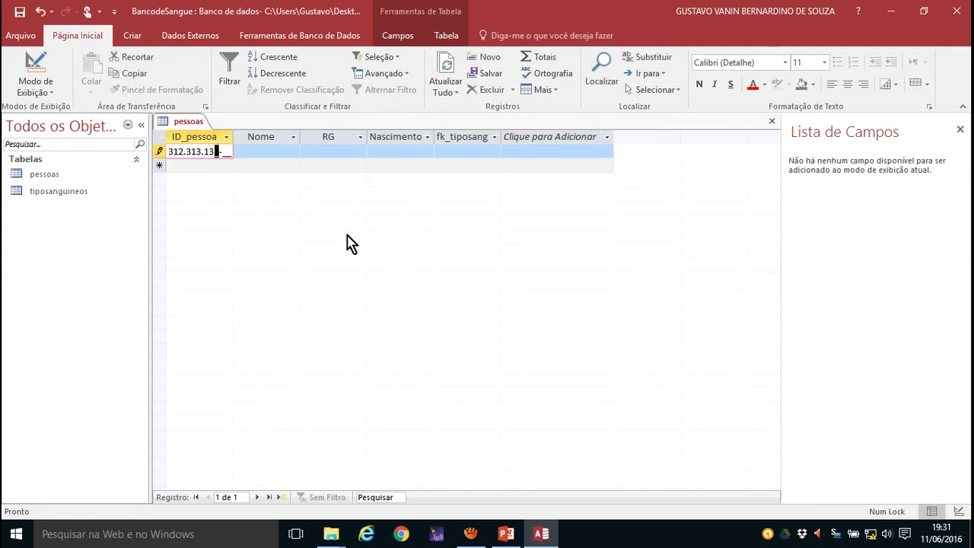
type("1-31-31")
key("Tab")
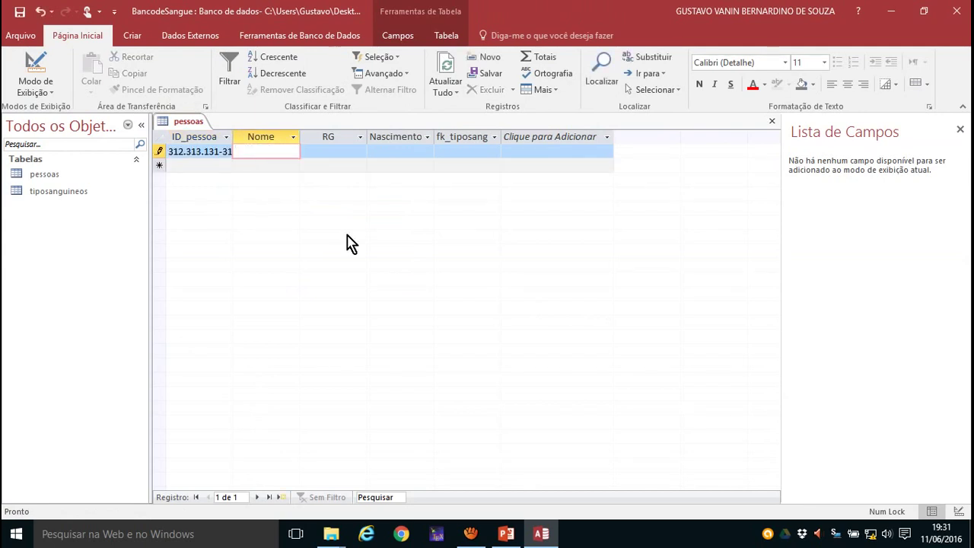
key("Tab")
type("32.121.212 ")
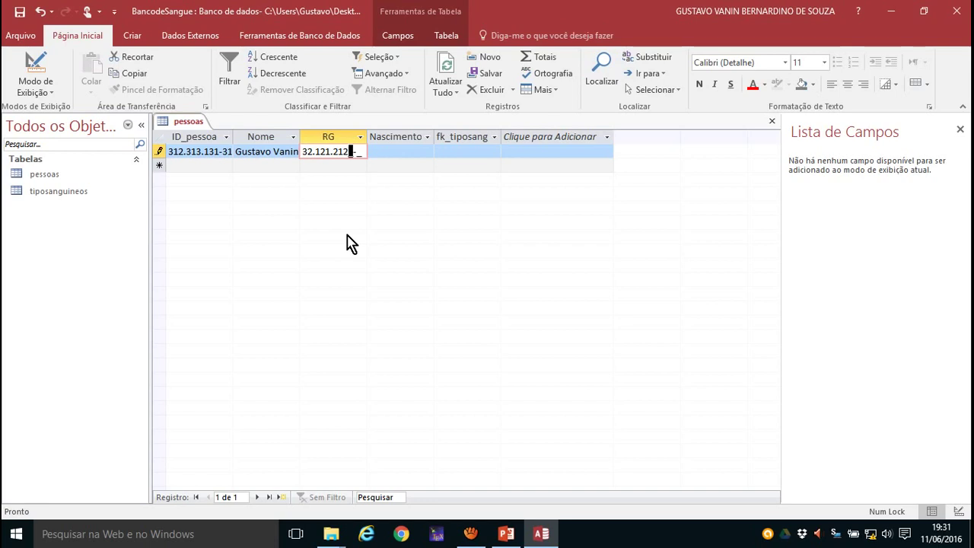
type("-X")
key("Tab")
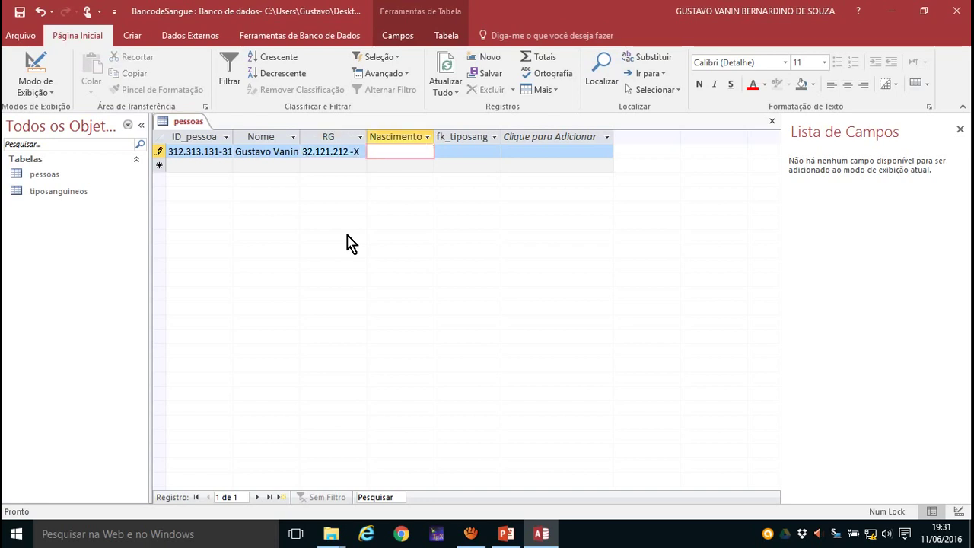
- Enter birth date 21/10/1982, choose blood type AB+, and save the record
type("2110198")
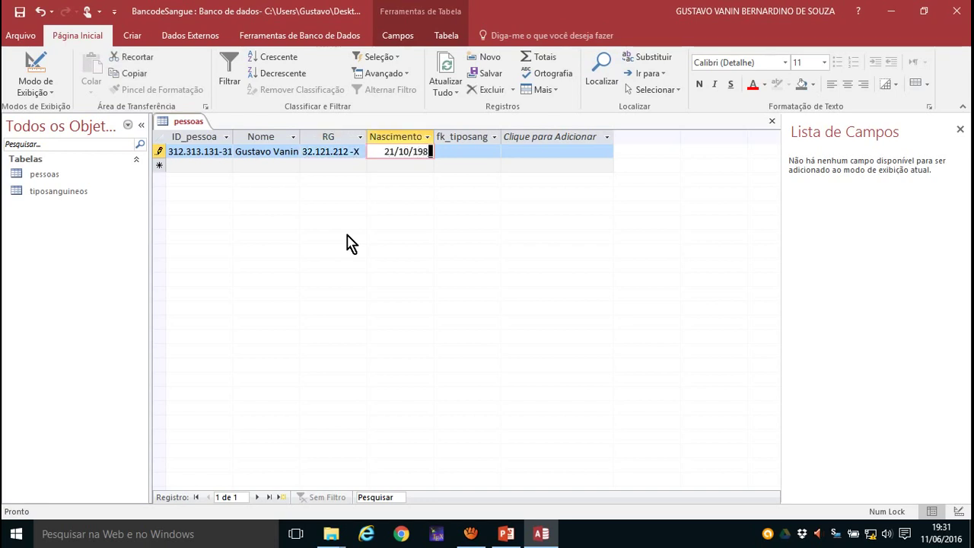
key("Tab")
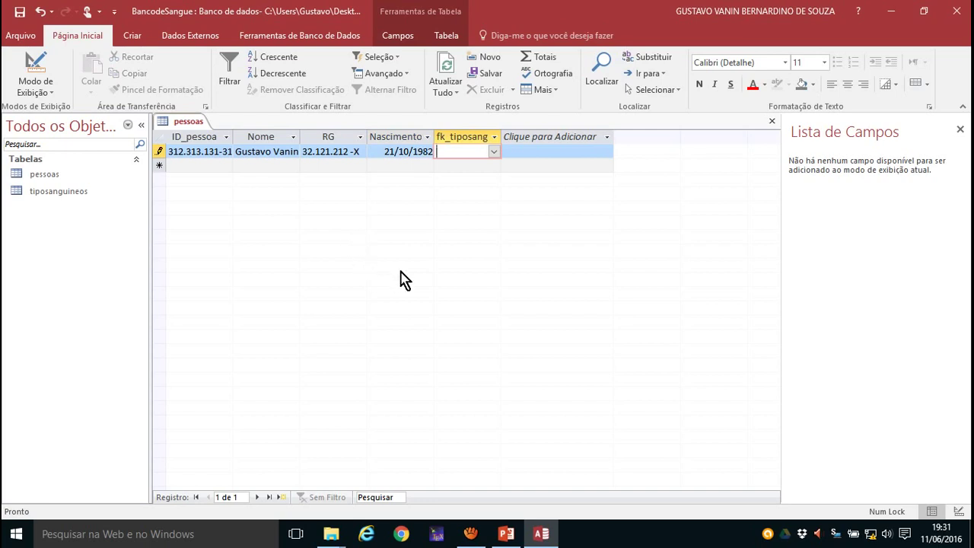
left_click(494, 152)
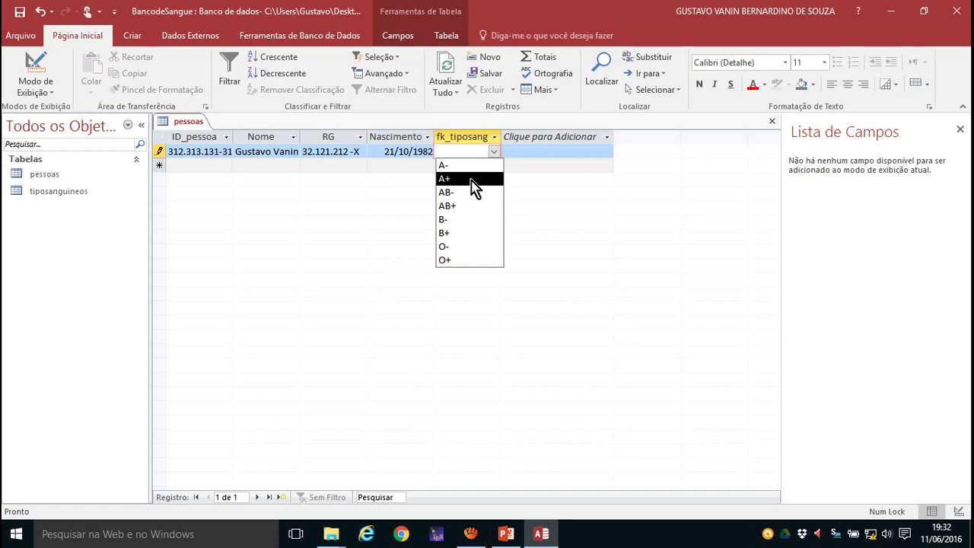
left_click(450, 206)
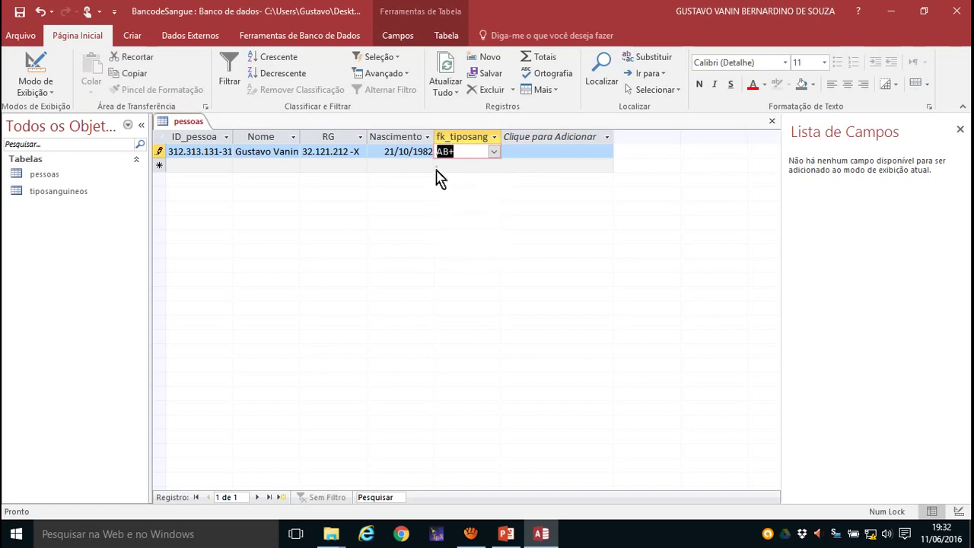
left_click(188, 166)
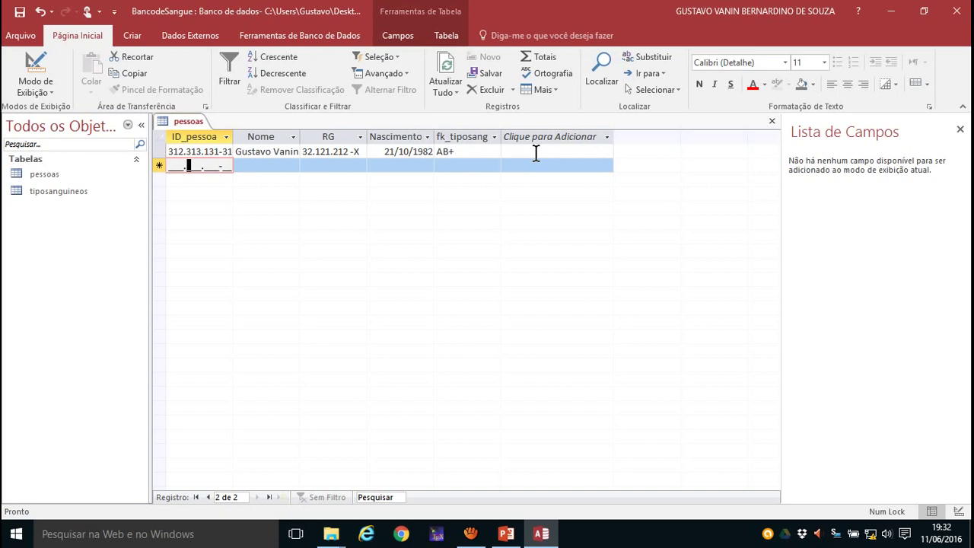
- Close pessoas and create a new blank table saved as telefones in Design view
right_click(183, 122)
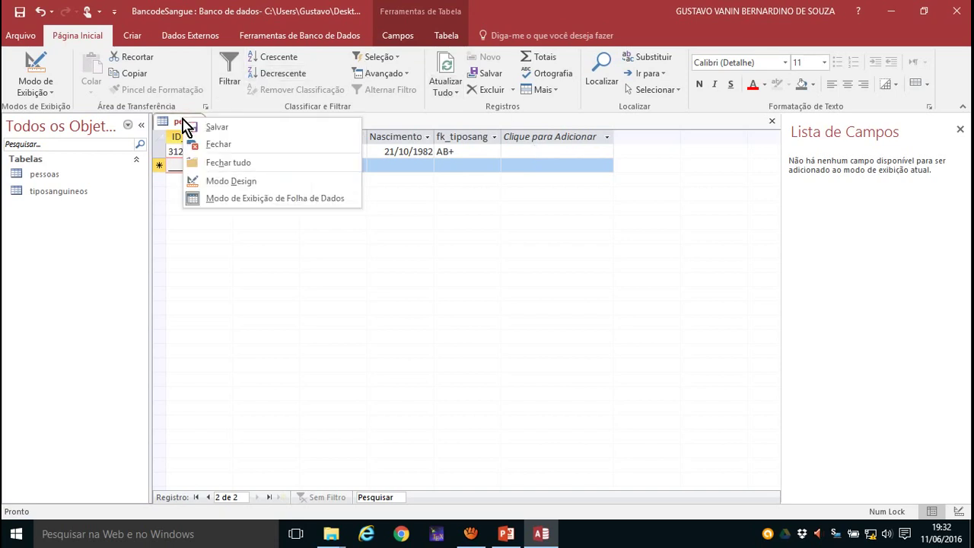
left_click(215, 145)
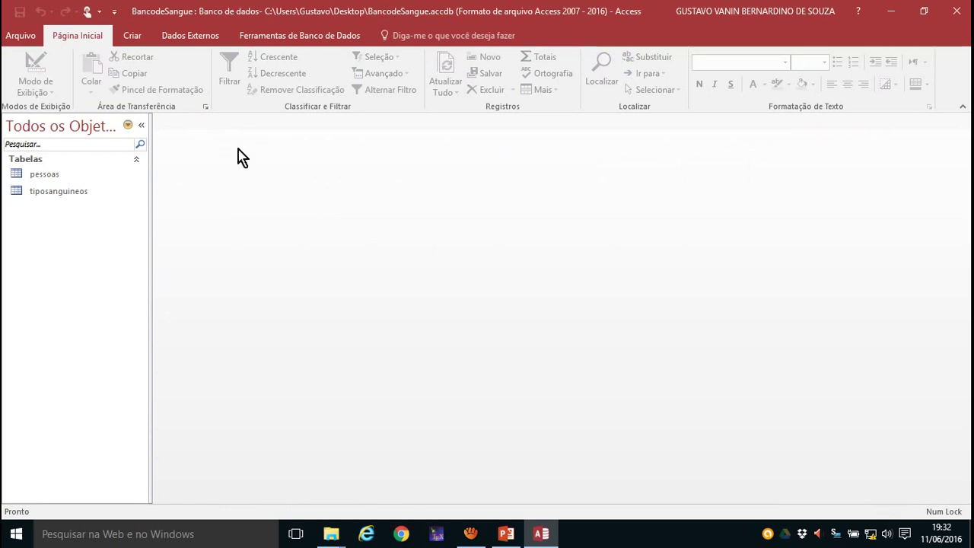
left_click(133, 36)
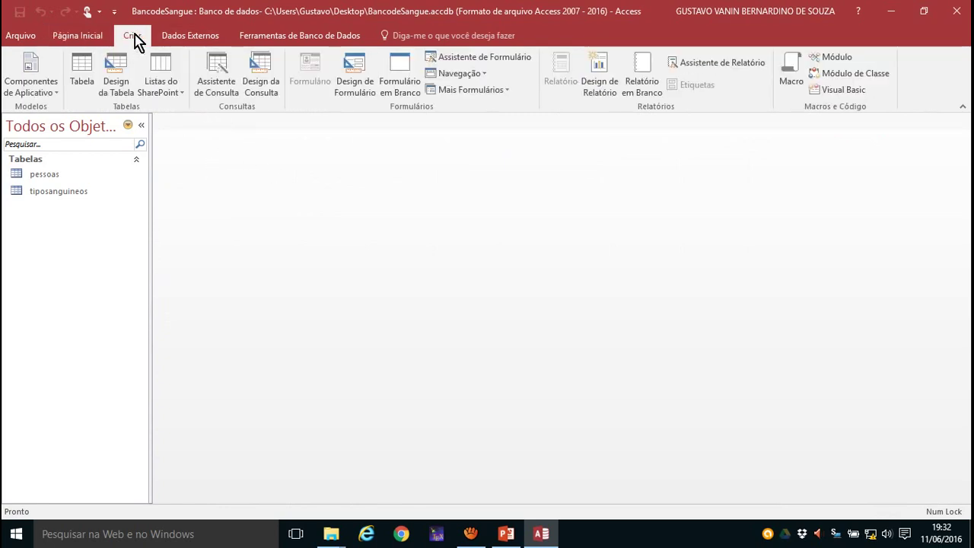
left_click(83, 82)
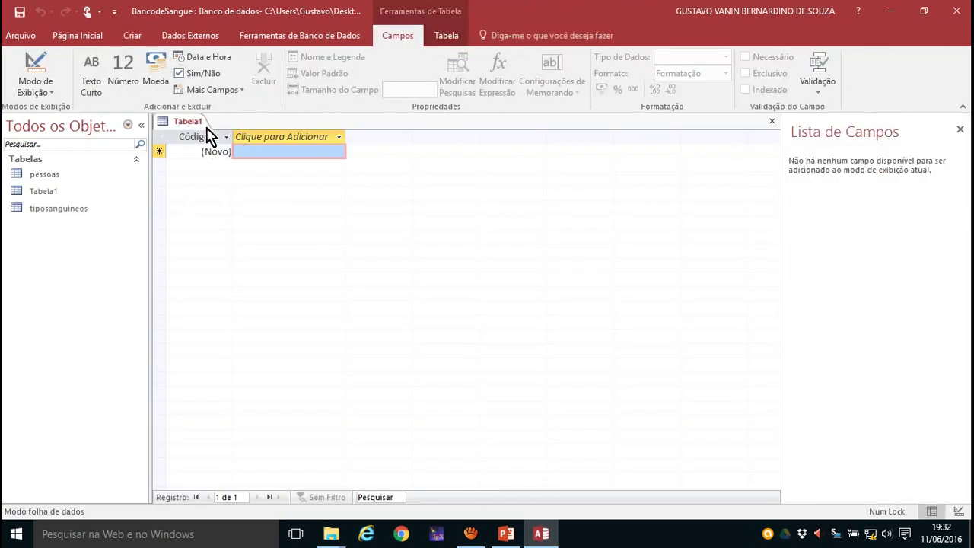
left_click(47, 96)
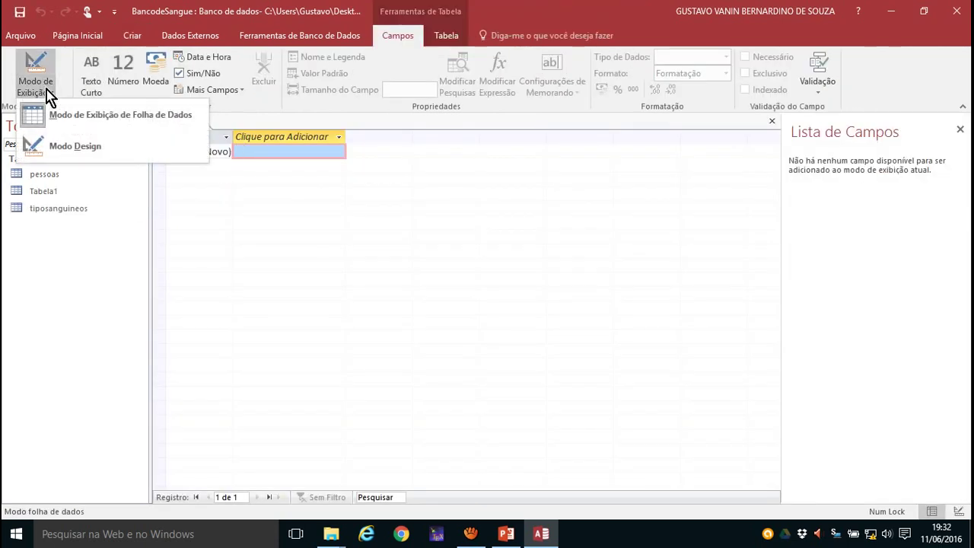
left_click(75, 149)
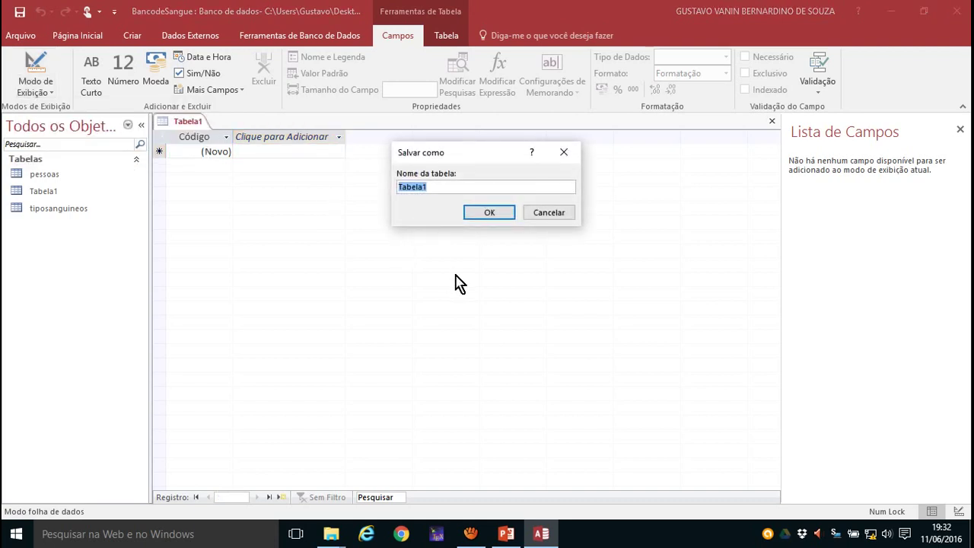
type("telefones")
key("Return")
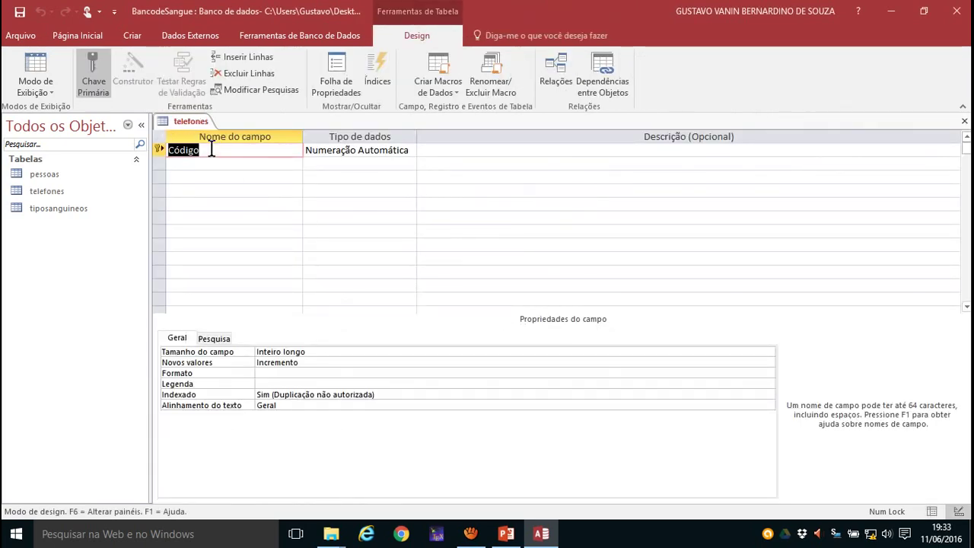
- Rename the key field to ID_telefone and add a second field, fk_pessoa
type("Id_telefone")
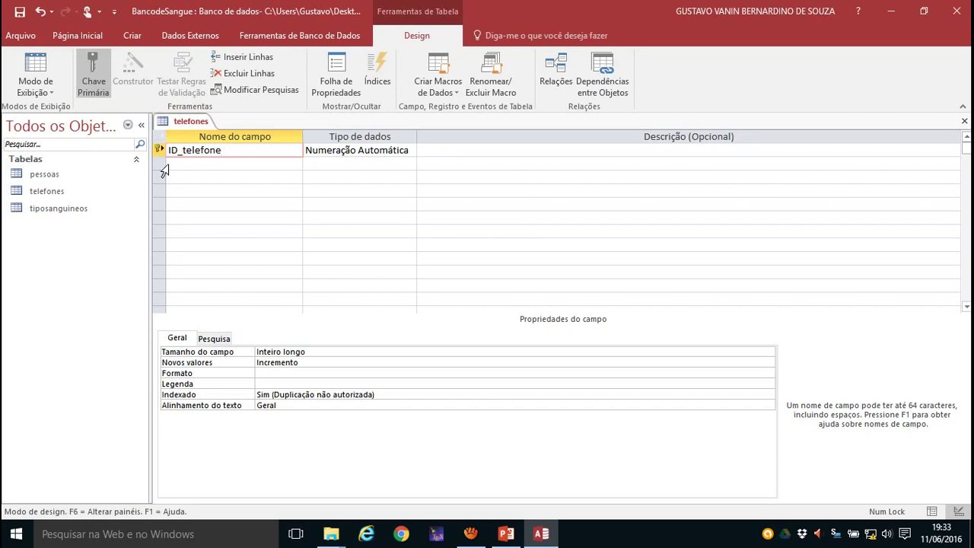
left_click(164, 164)
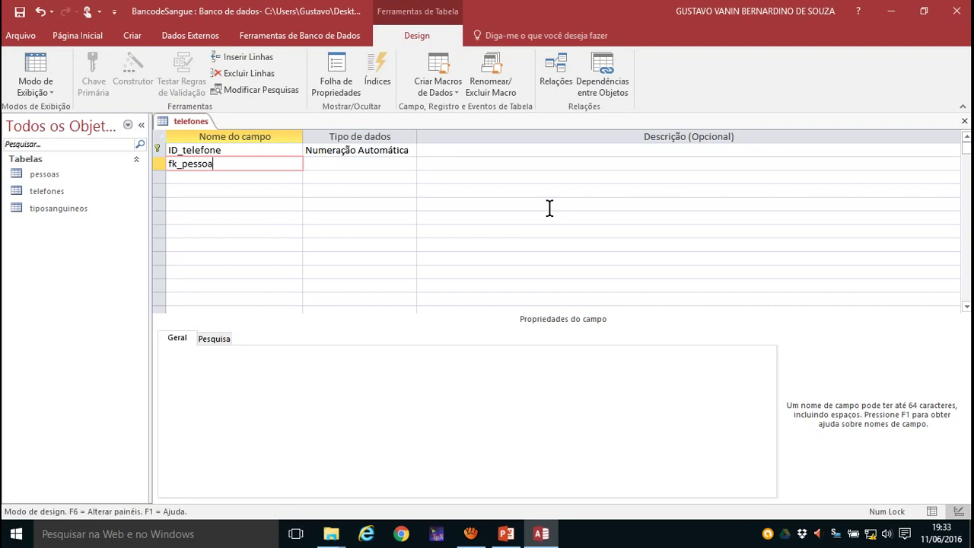
left_click(324, 164)
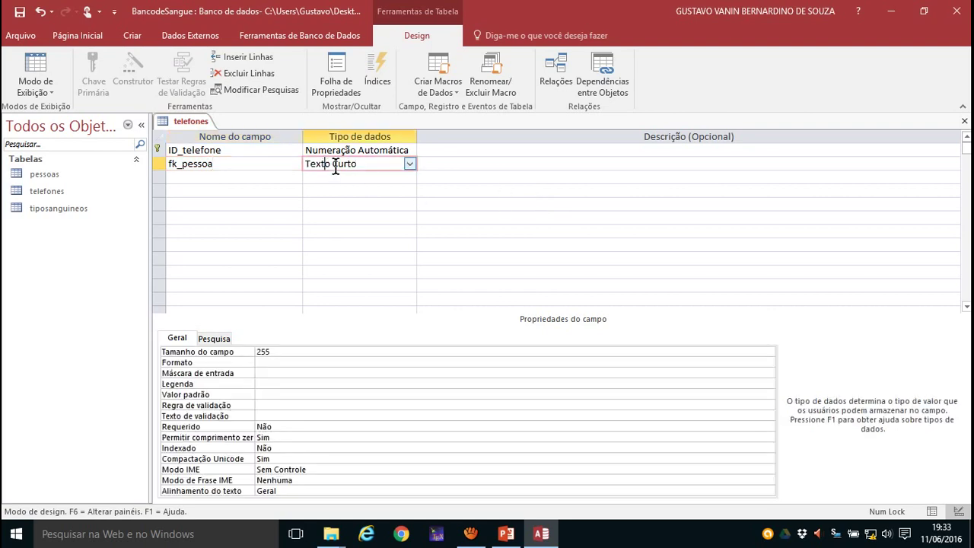
left_click(409, 163)
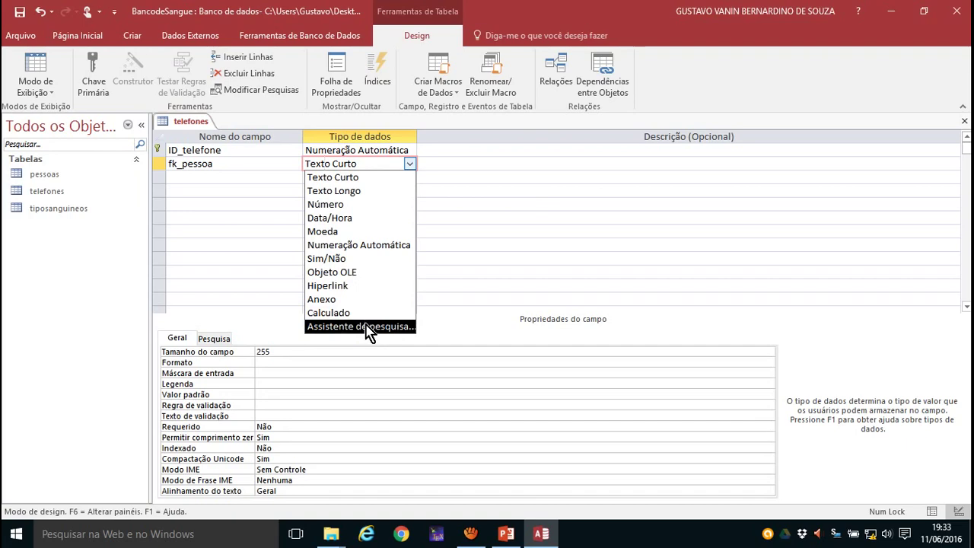
- Start a lookup for fk_pessoa drawing ID_pessoa and Nome from the pessoas table
left_click(369, 326)
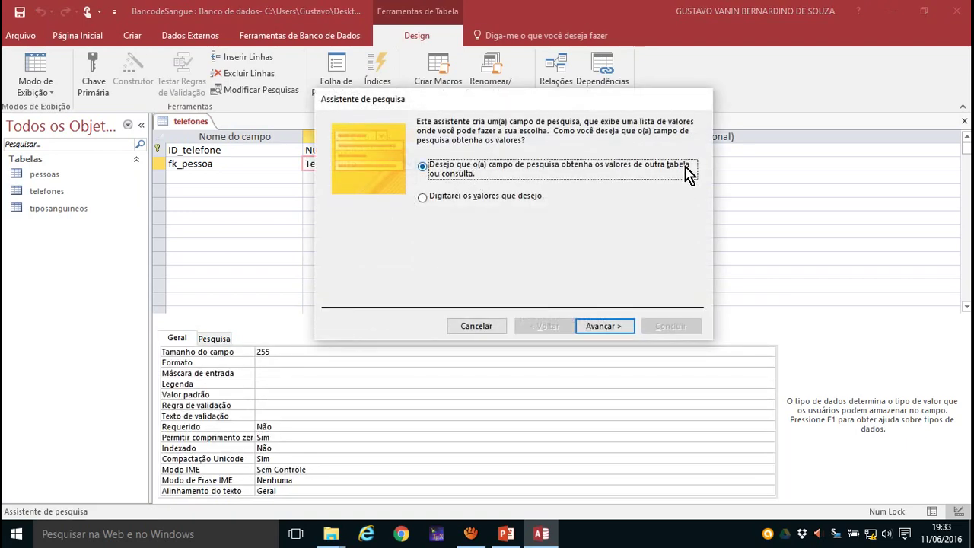
left_click(609, 331)
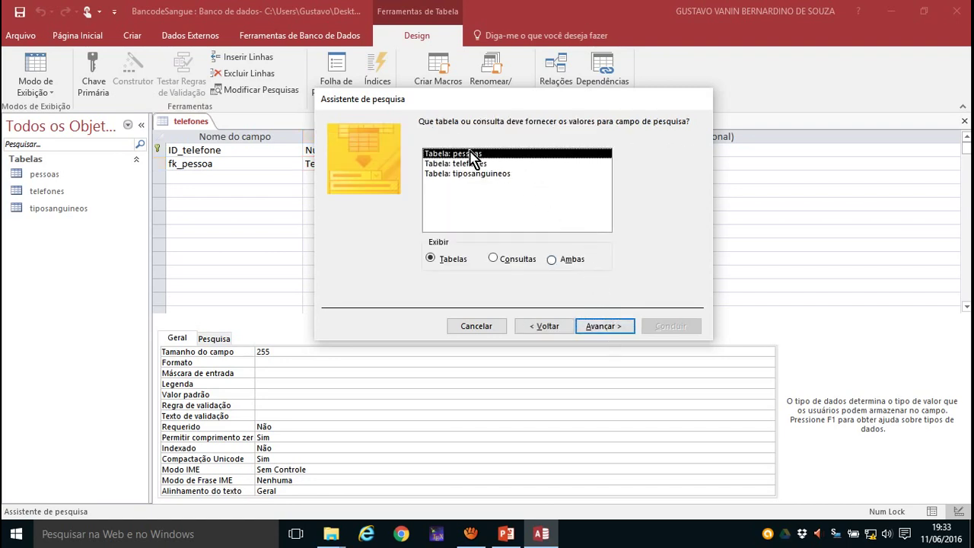
left_click(606, 329)
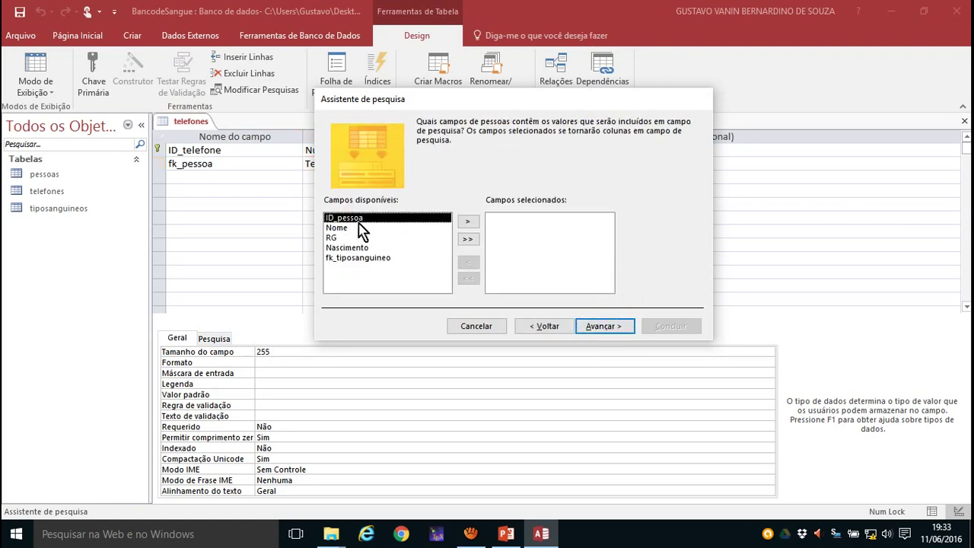
left_click(468, 222)
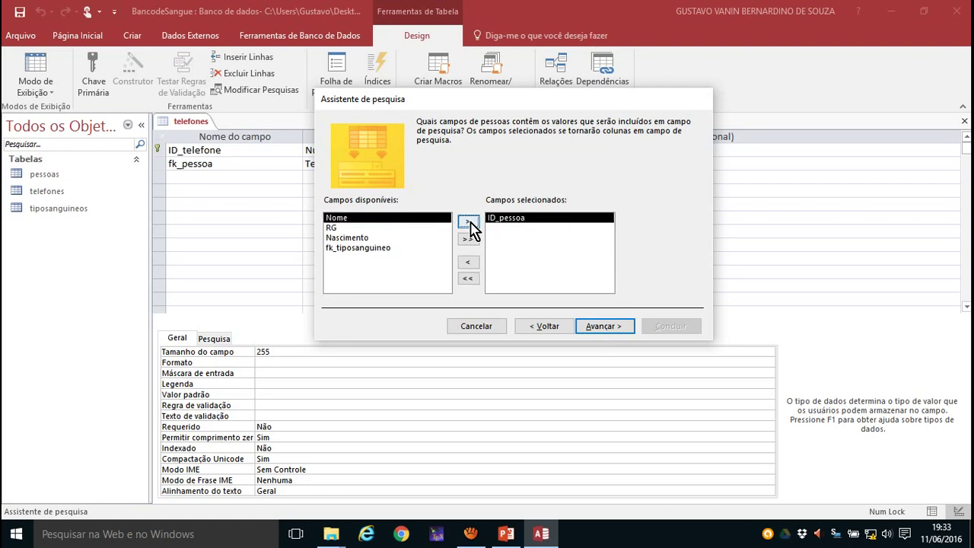
left_click(468, 221)
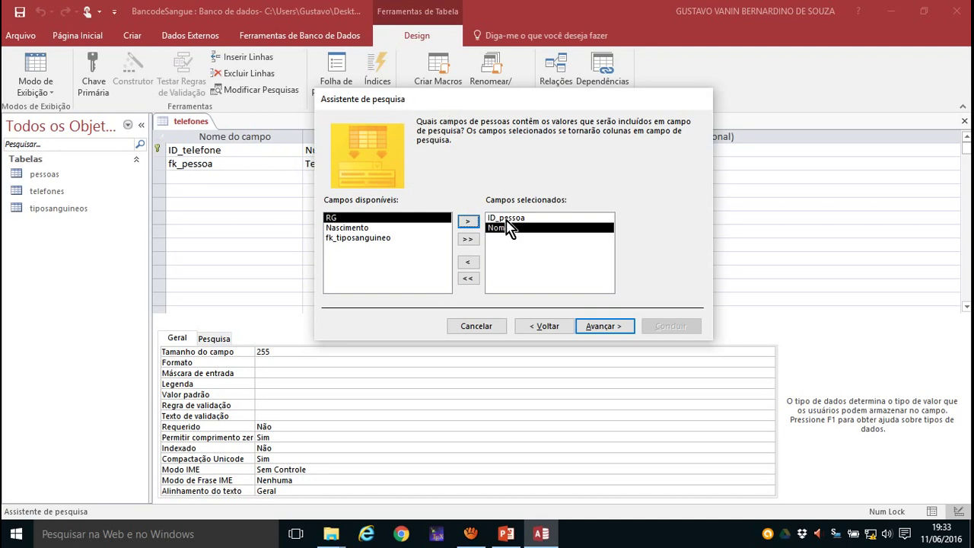
left_click(598, 327)
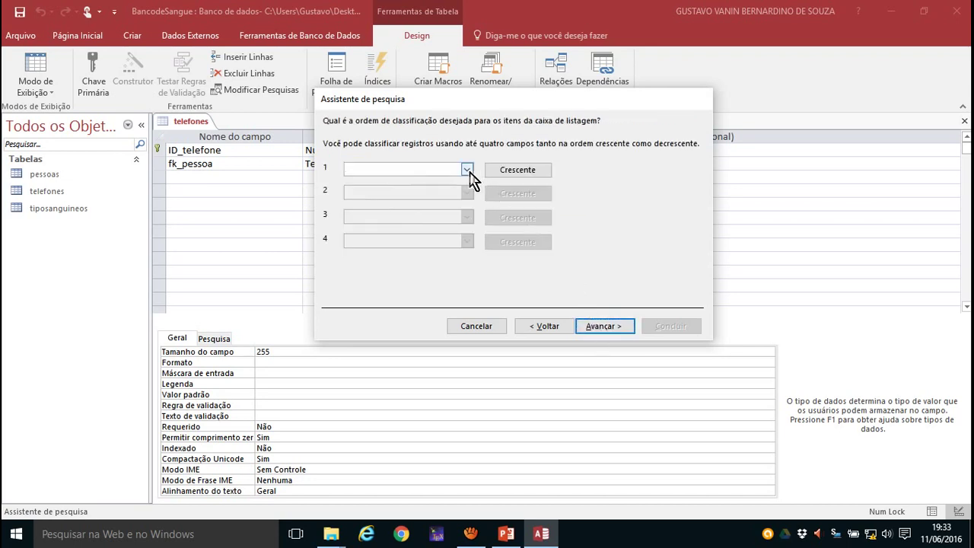
- Sort the lookup by Nome, keep the ID_pessoa key column hidden, and finish the wizard
left_click(466, 169)
left_click(392, 202)
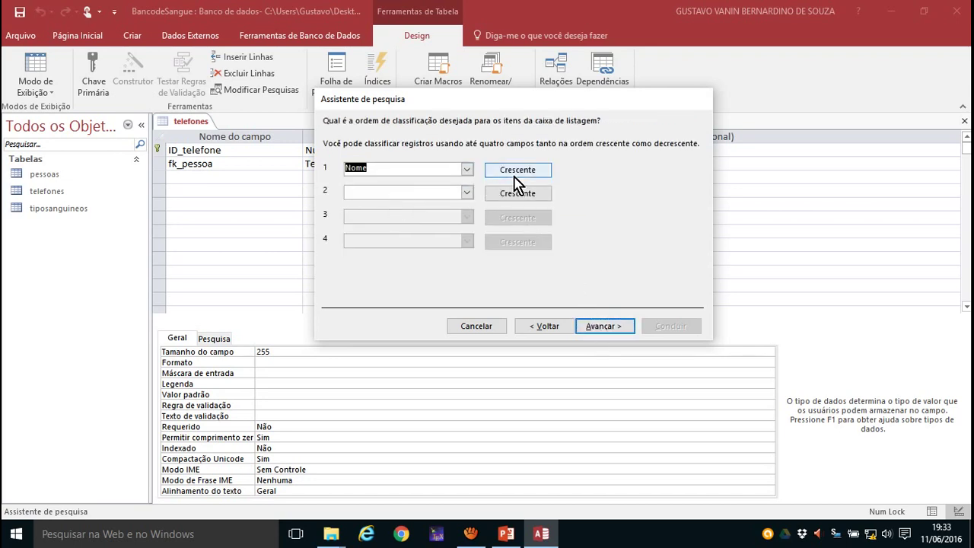
left_click(601, 327)
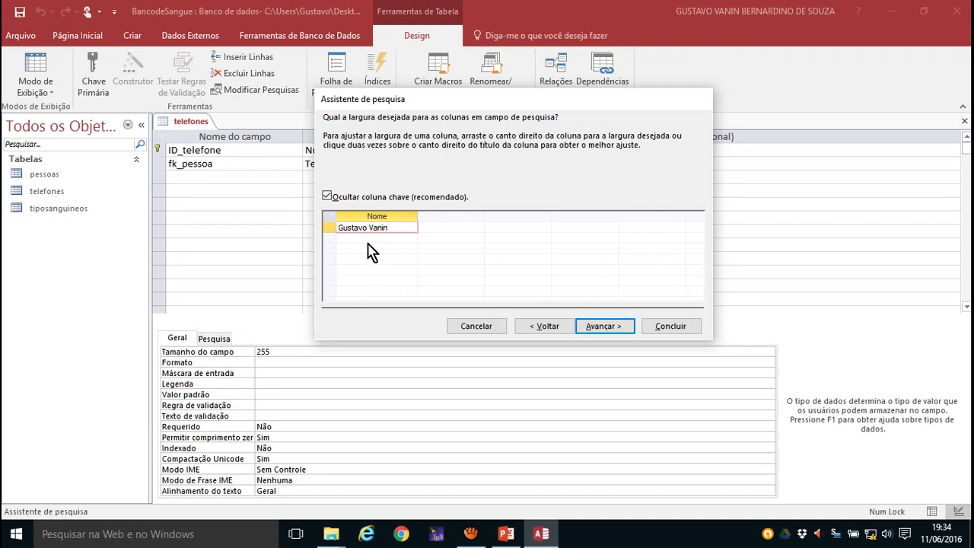
left_click(327, 197)
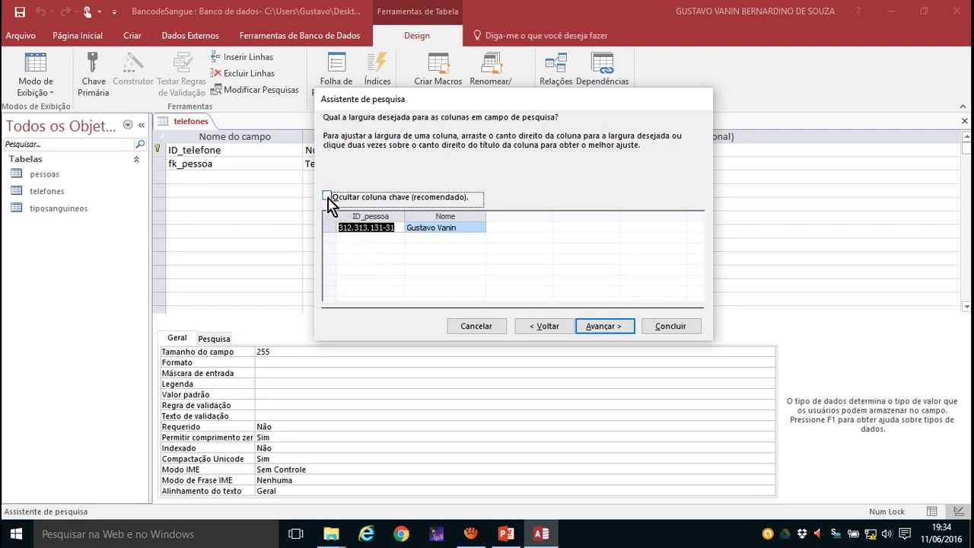
left_click(327, 197)
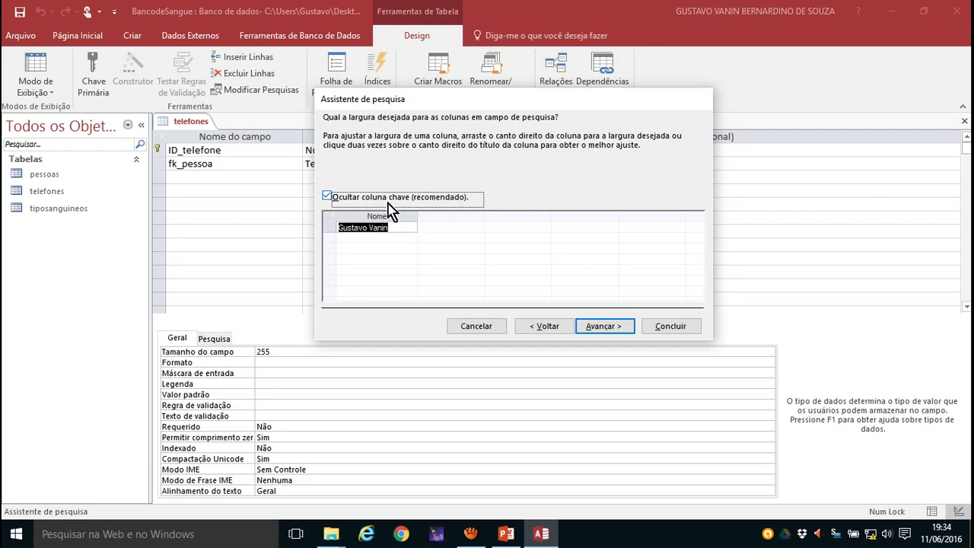
left_click(613, 331)
left_click(673, 327)
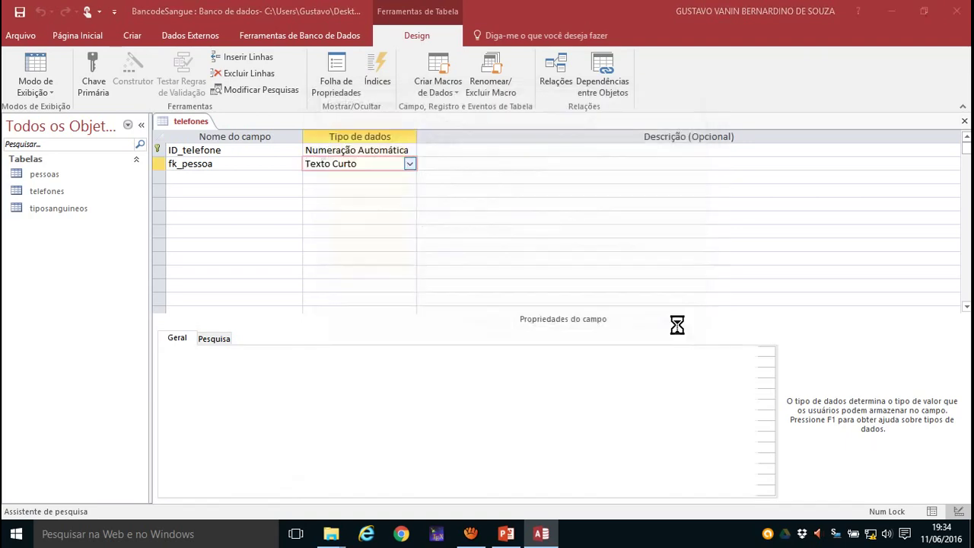
- Save telefones, add a third Texto Curto field named Telefone, and start its input mask
left_click(479, 306)
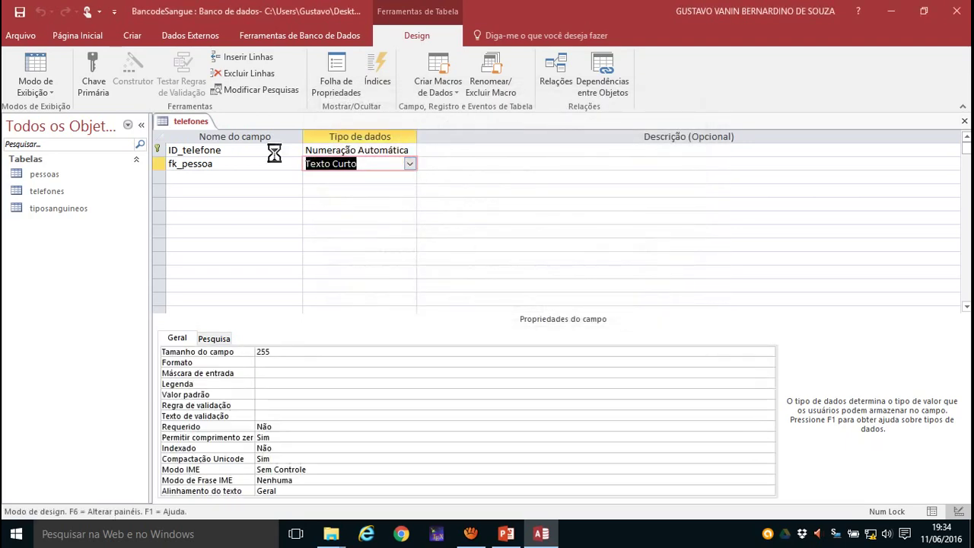
left_click(195, 176)
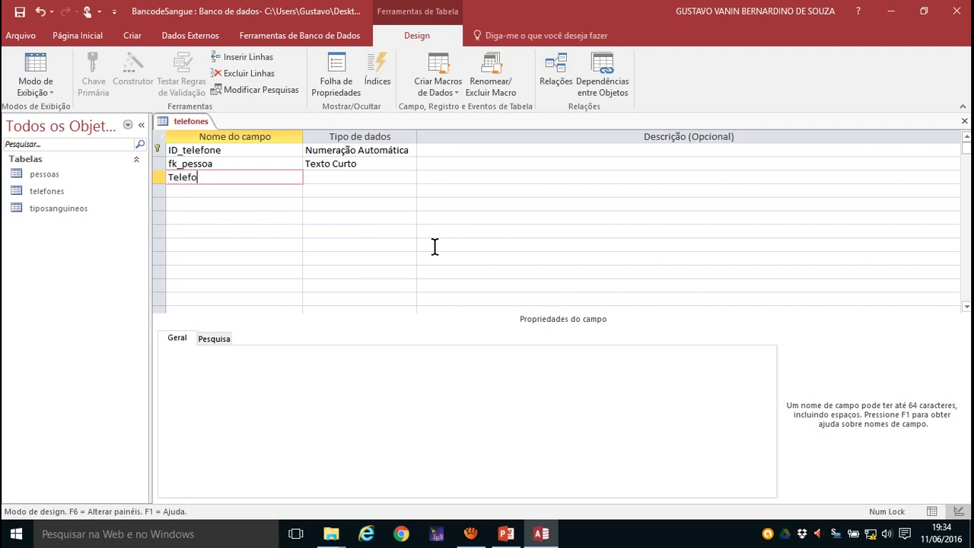
left_click(354, 178)
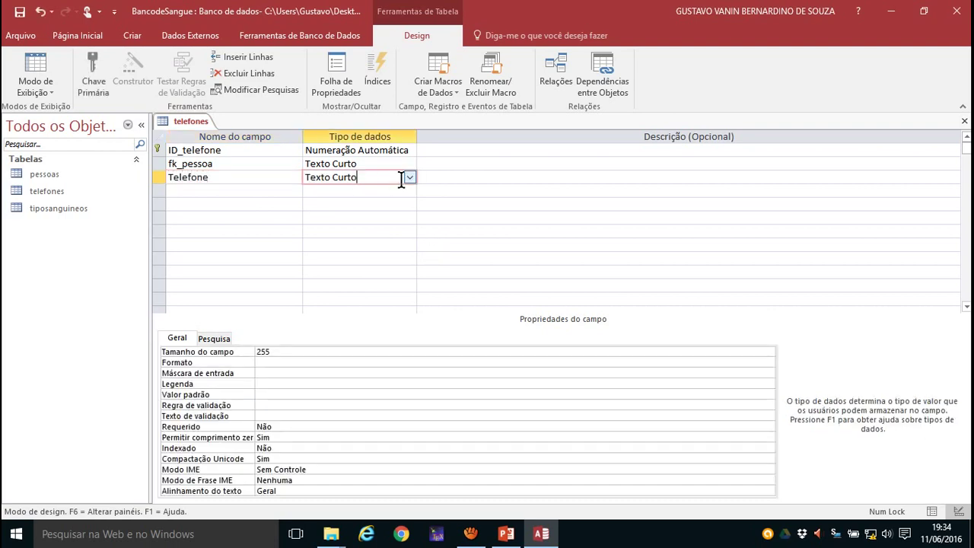
left_click(256, 372)
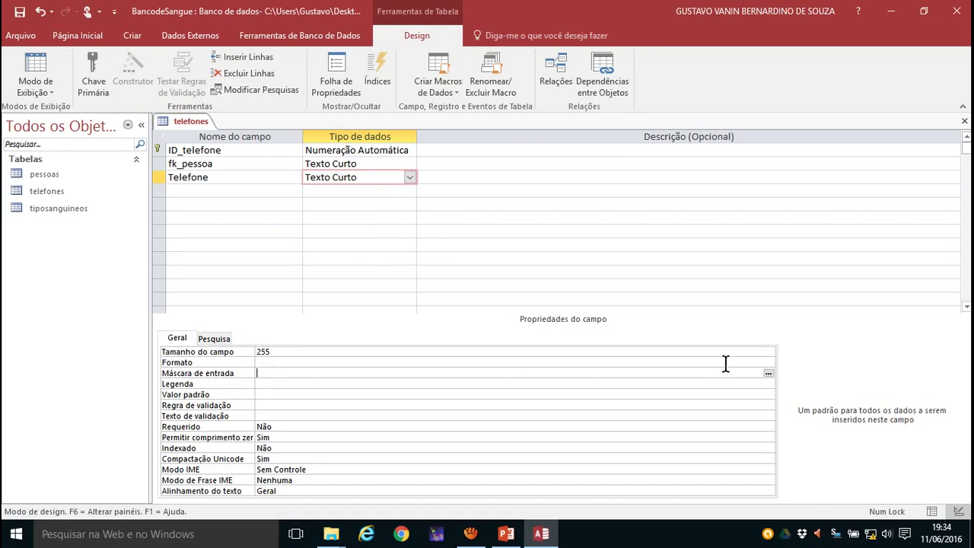
left_click(769, 373)
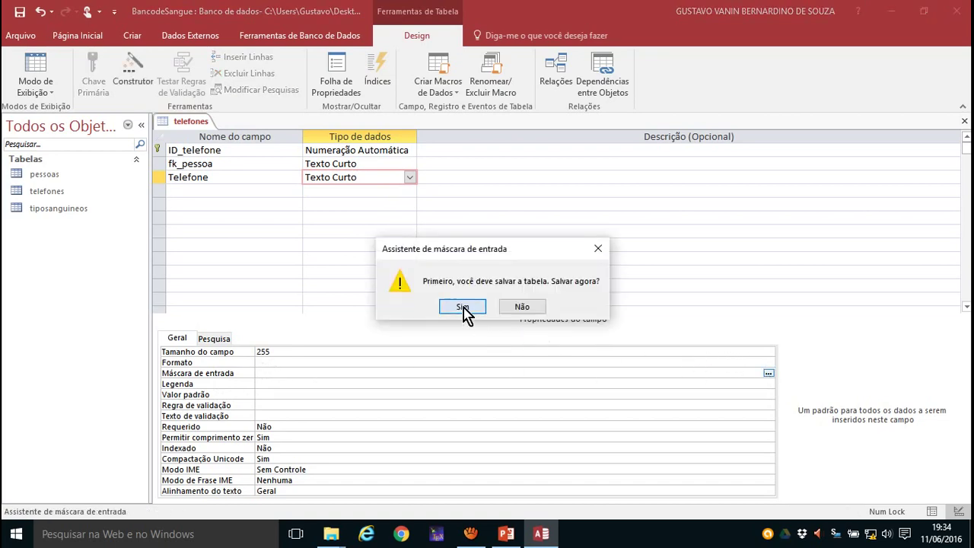
- Apply the Telefone input mask stored with symbols, then insert an extra 9 digit into it
left_click(463, 310)
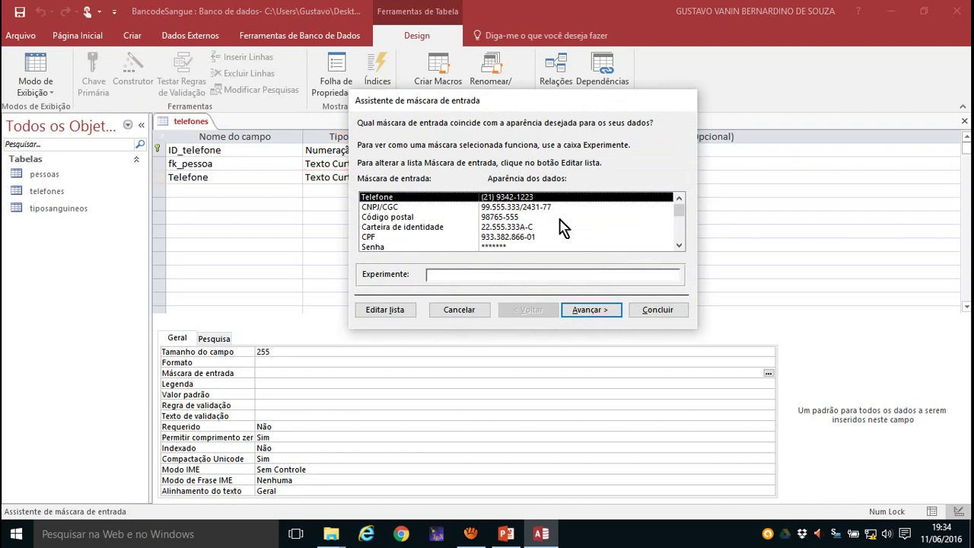
left_click(594, 310)
left_click(596, 312)
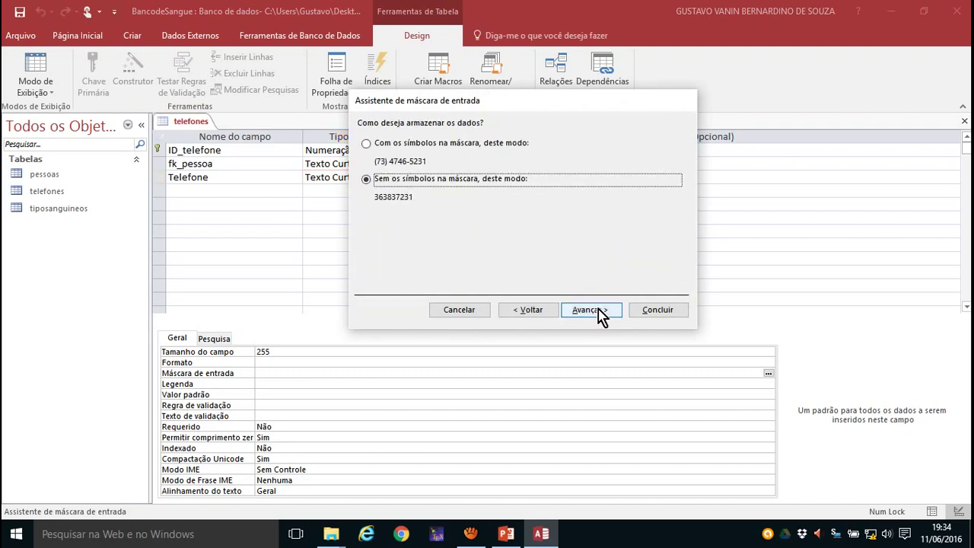
left_click(394, 146)
left_click(613, 312)
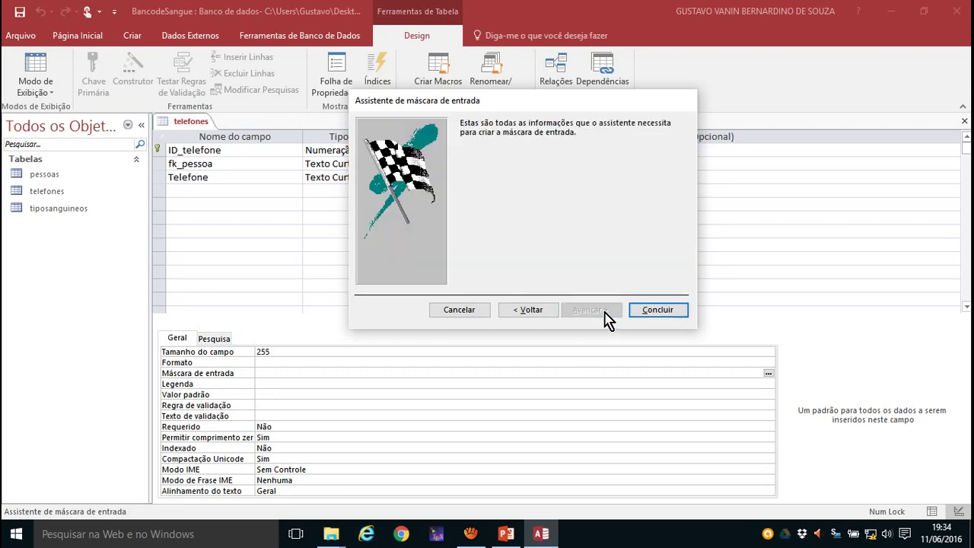
left_click(669, 312)
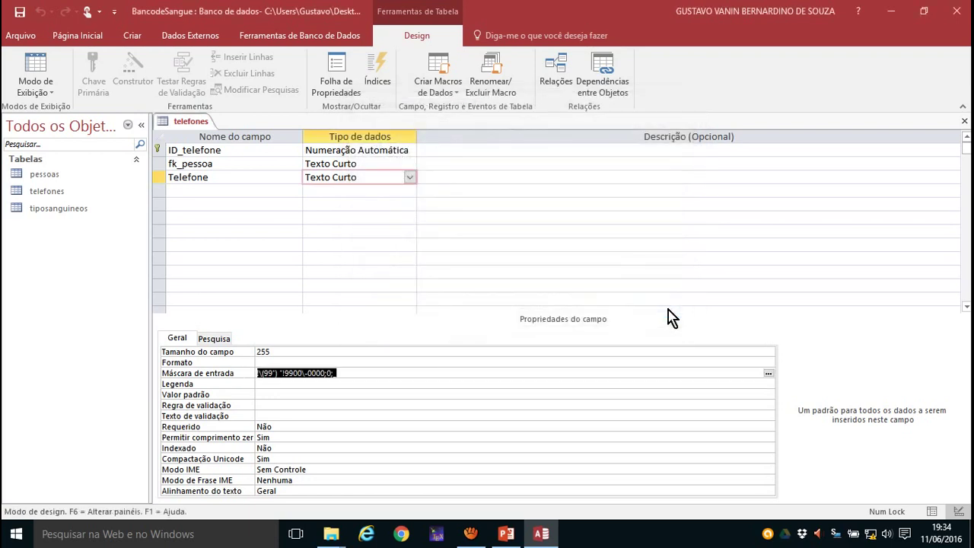
left_click(288, 373)
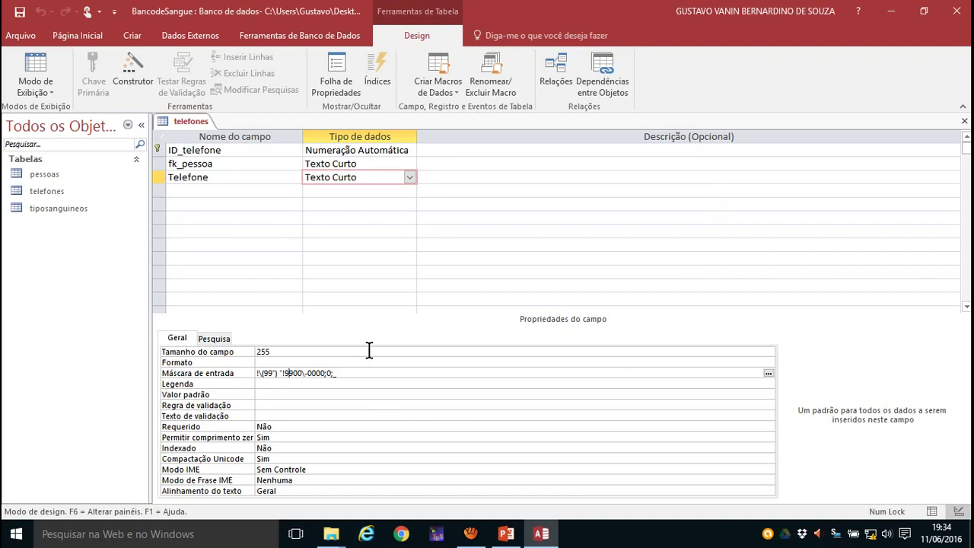
type("9")
- Name the fourth telefones field Obs: with type Texto Curto, size 255
left_click(186, 191)
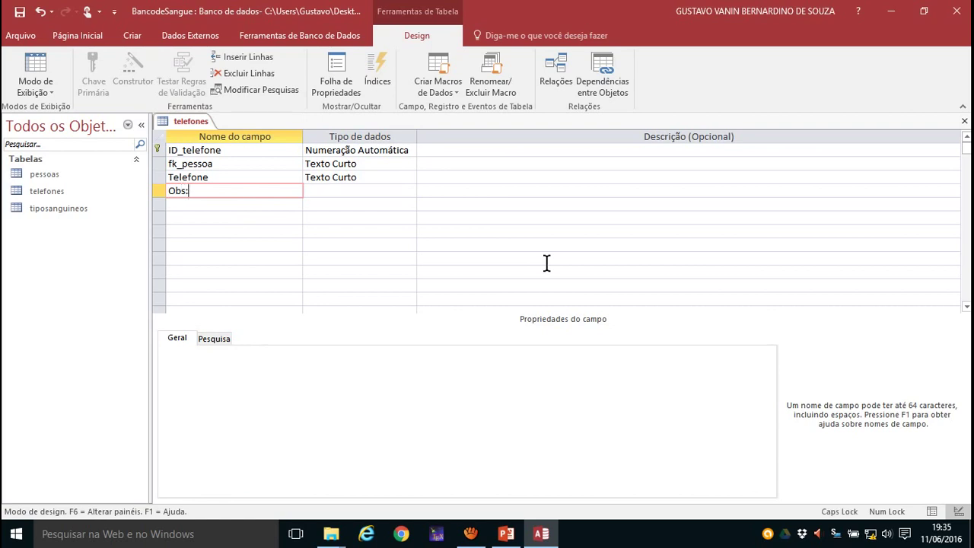
key("Tab")
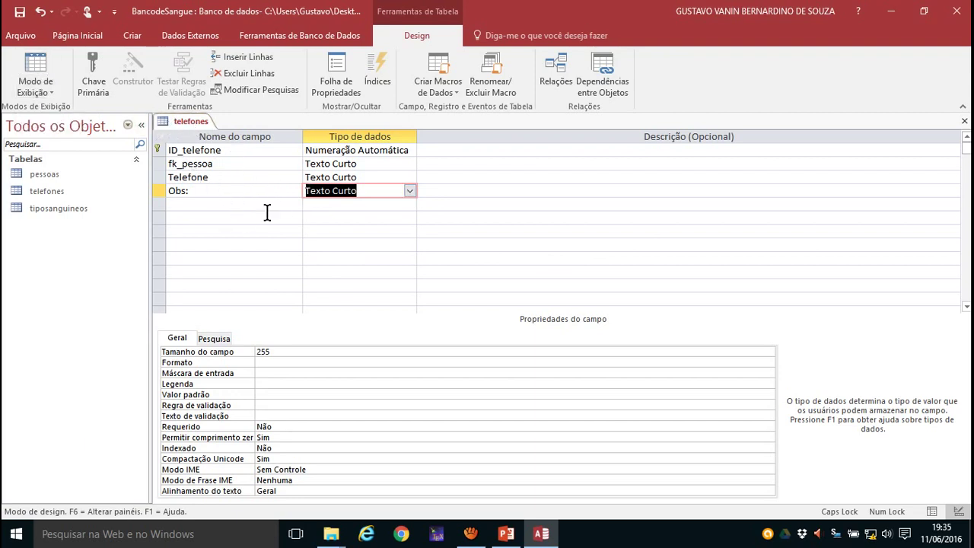
left_click(48, 93)
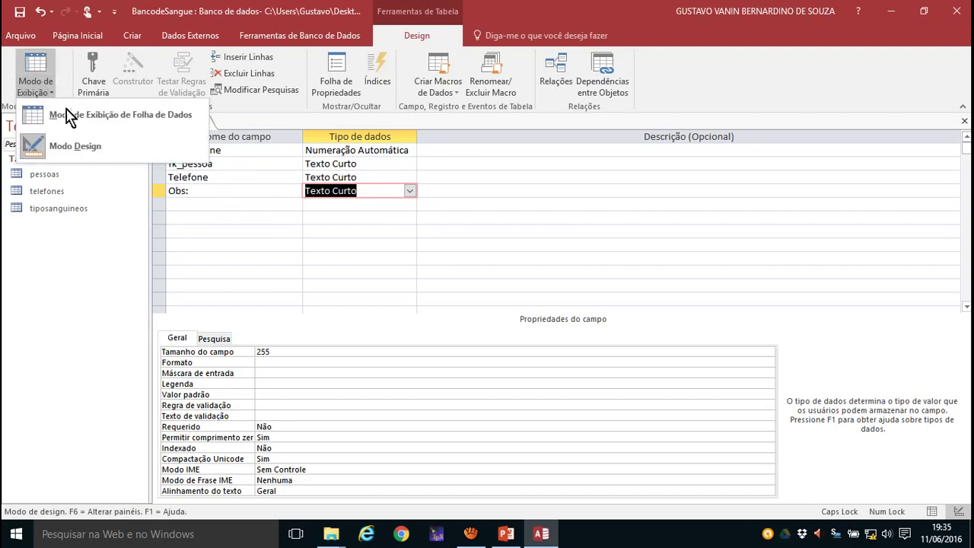
- Save the telefones table, switch to datasheet view, and pick the existing person in fk_pessoa
left_click(120, 116)
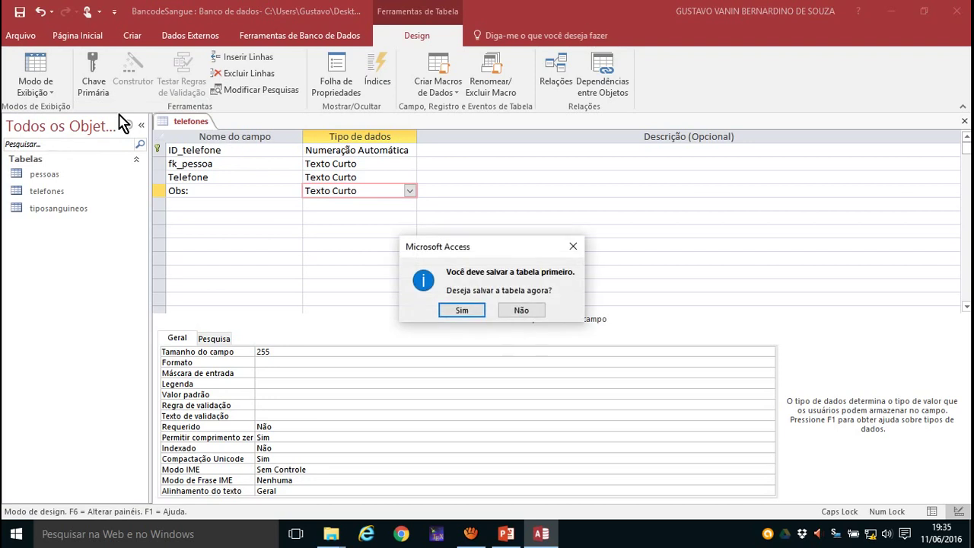
left_click(461, 310)
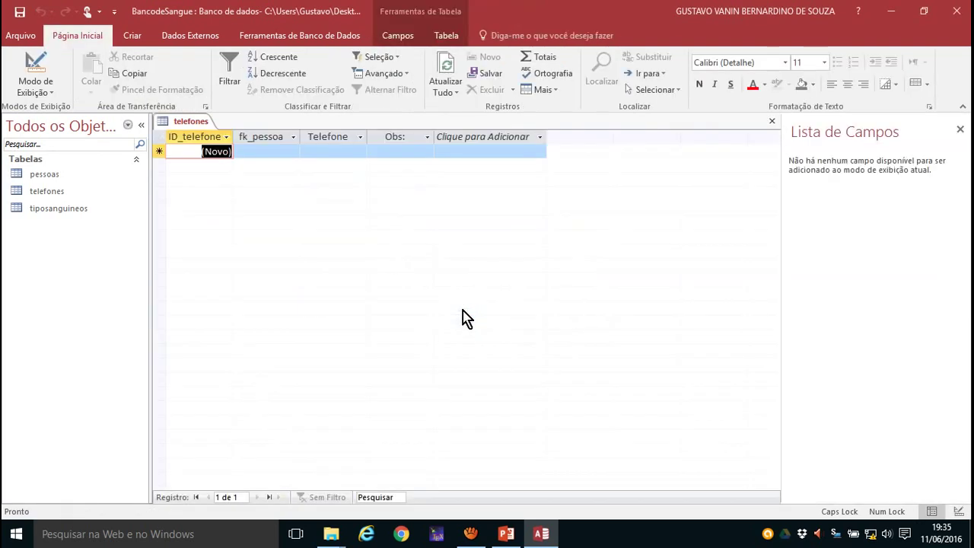
left_click(252, 152)
left_click(292, 151)
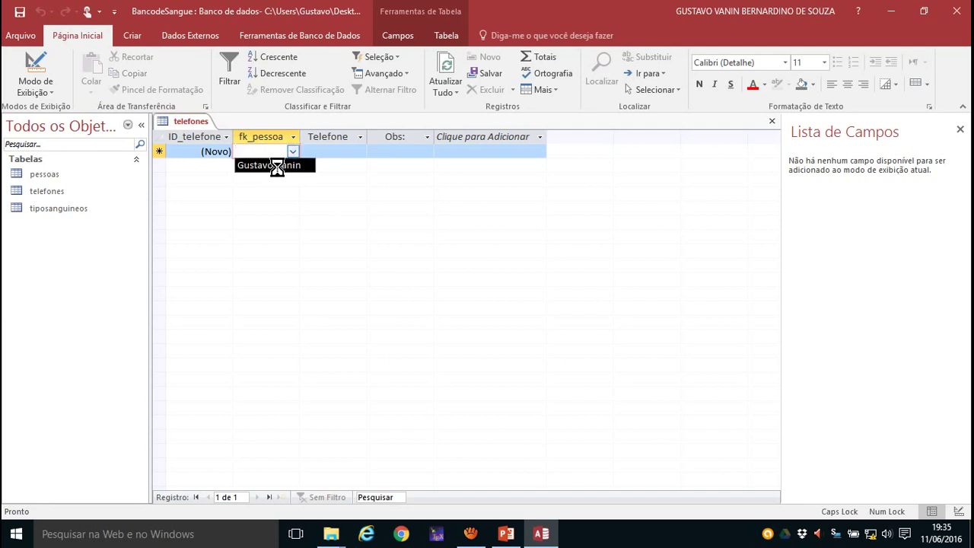
left_click(274, 168)
- Enter the phone number with the note Casa and save the first phone record
left_click(316, 151)
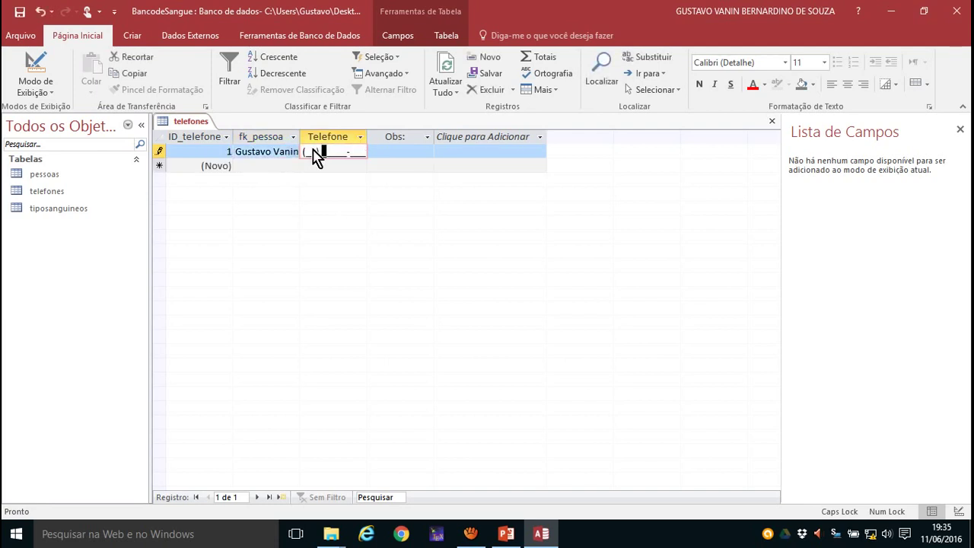
type("1")
type("4) 5221-212")
key("Tab")
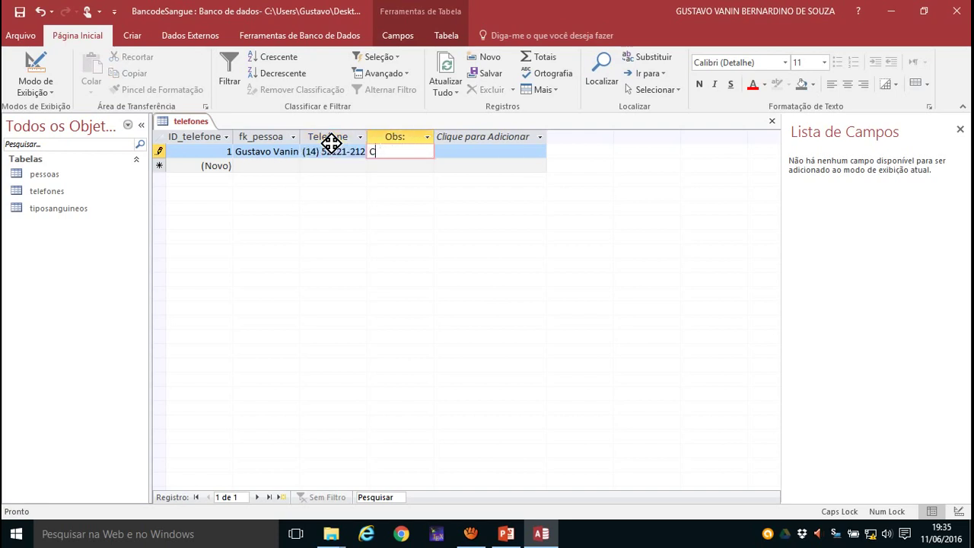
type("CA")
key("BackSpace")
key("Caps_Lock")
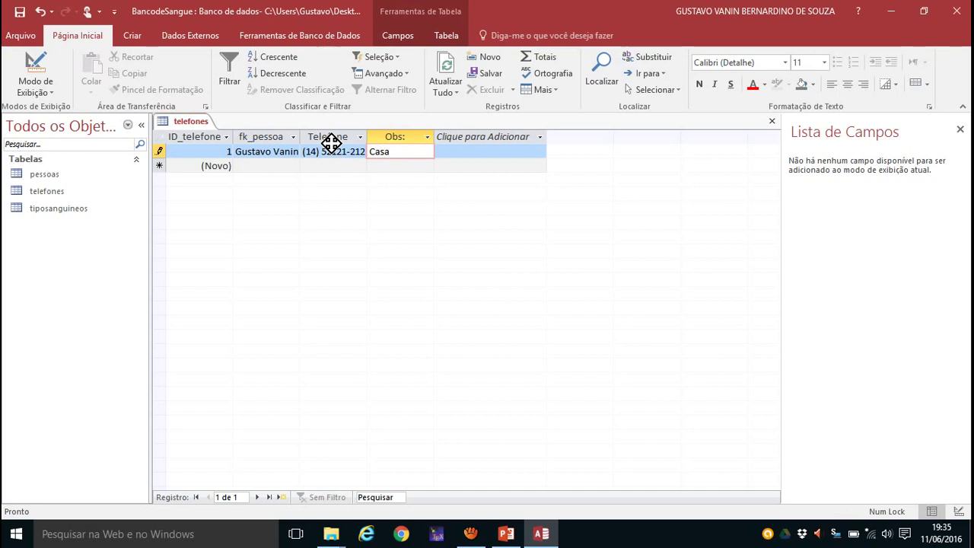
left_click(388, 160)
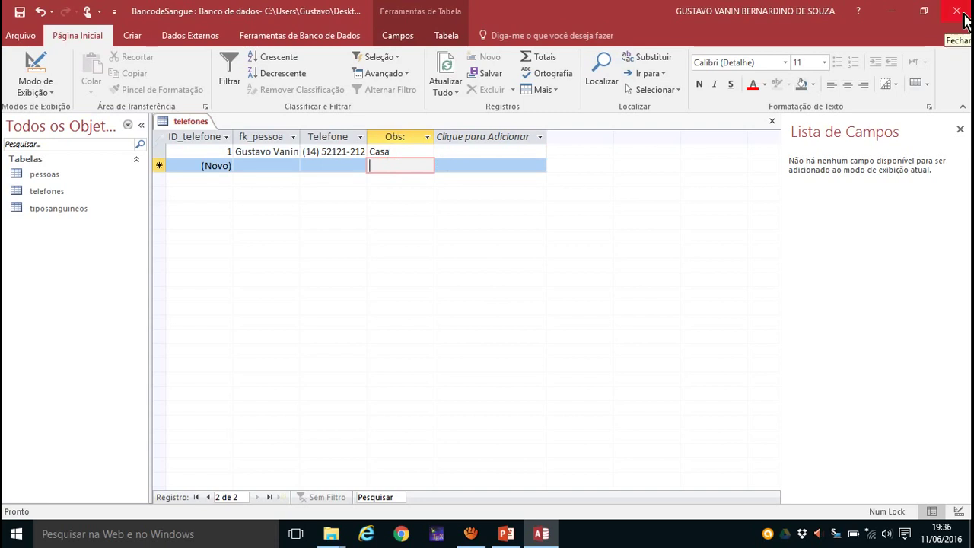
- Close the telefones table so no objects remain open
left_click(772, 124)
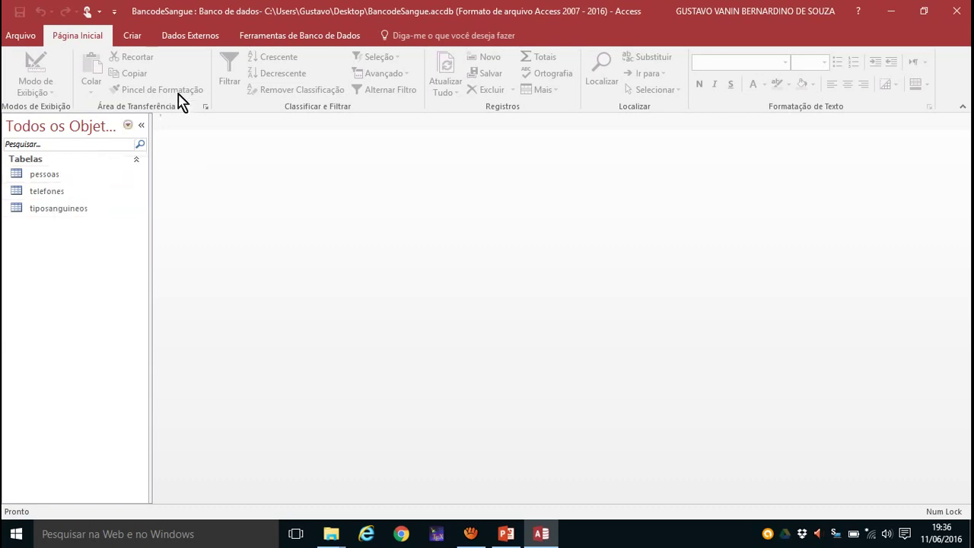
left_click(303, 42)
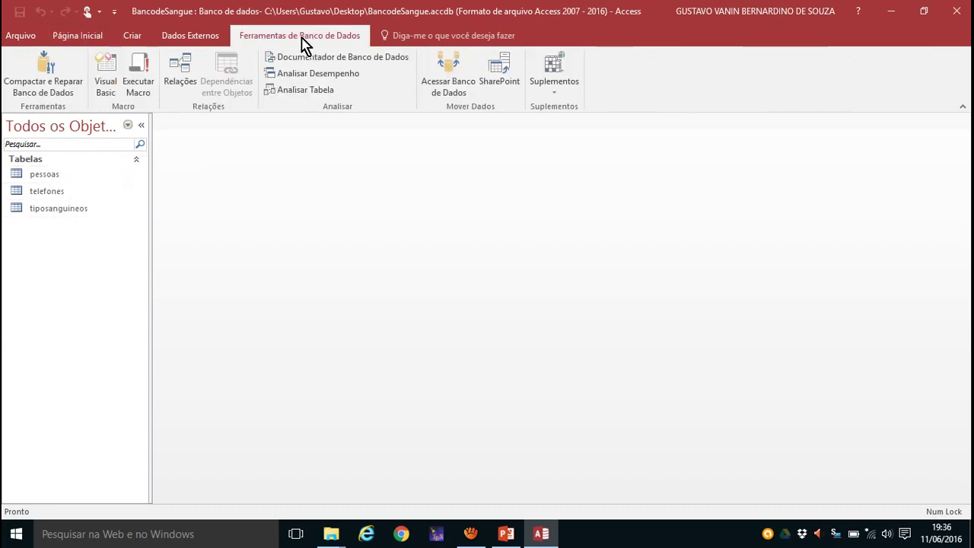
- Open the Relationships diagram, arrange pessoas, telefones and tiposanguineos, and select the pessoas–telefones link
left_click(190, 69)
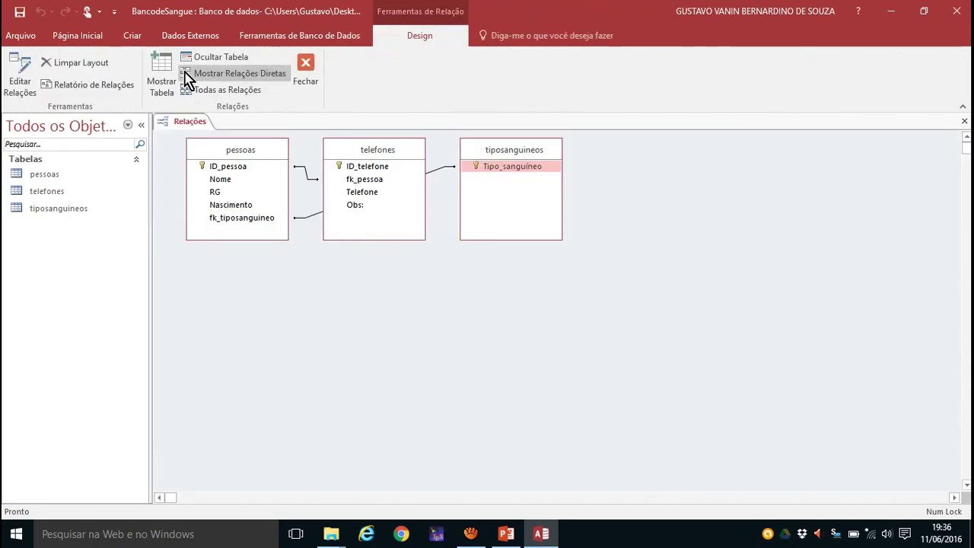
left_click_drag(370, 141, 406, 147)
left_click_drag(255, 152, 279, 192)
left_click_drag(504, 157, 407, 296)
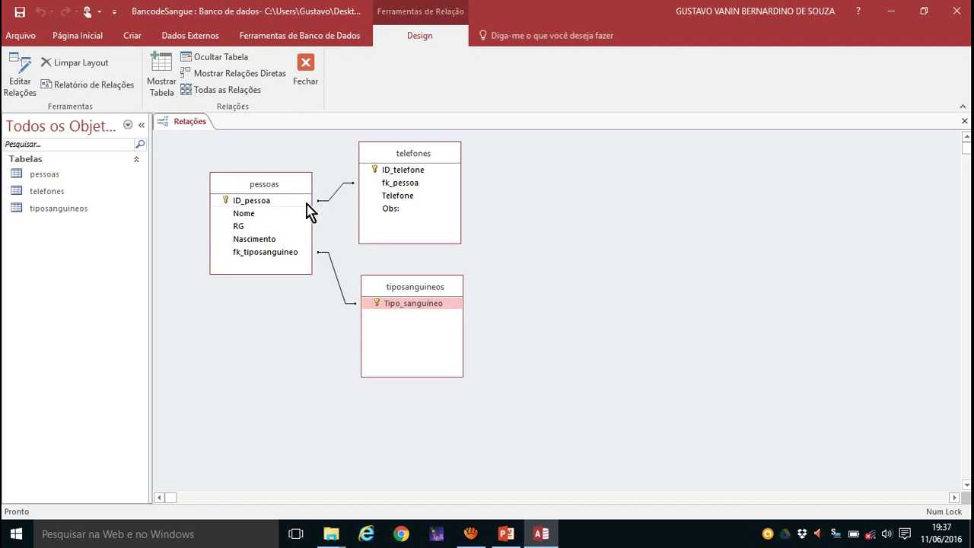
left_click(247, 203)
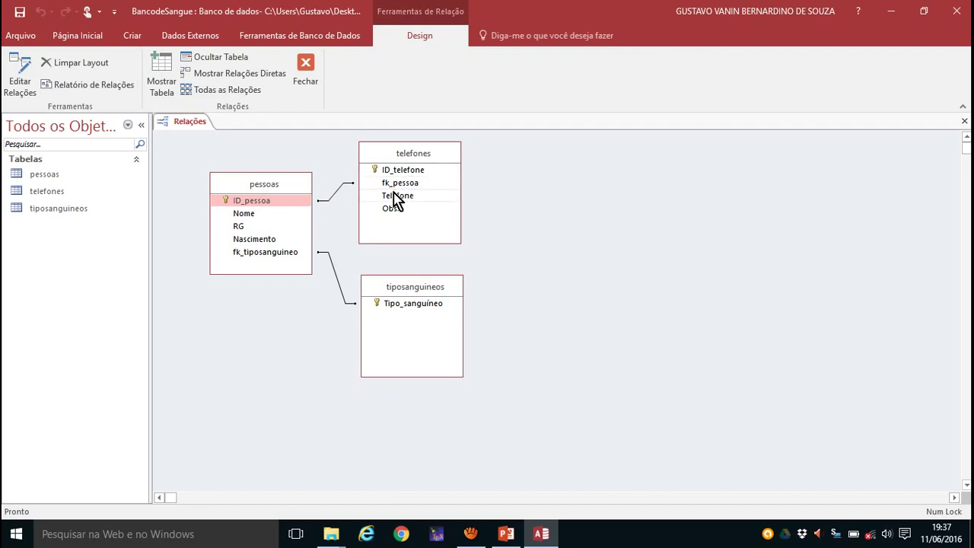
left_click(259, 202)
left_click(340, 200)
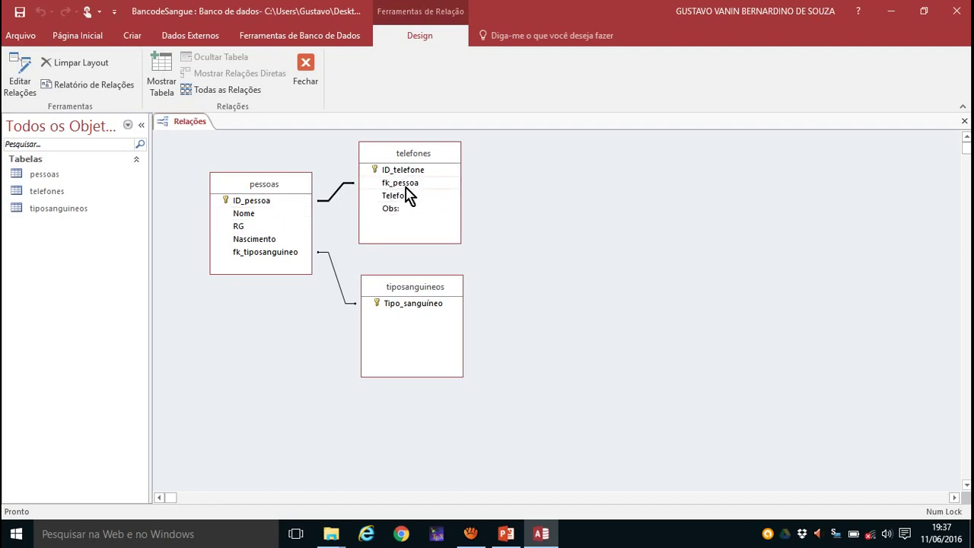
- Make the pessoas–telefones relationship enforce referential integrity with cascading updates and deletes
double_click(336, 197)
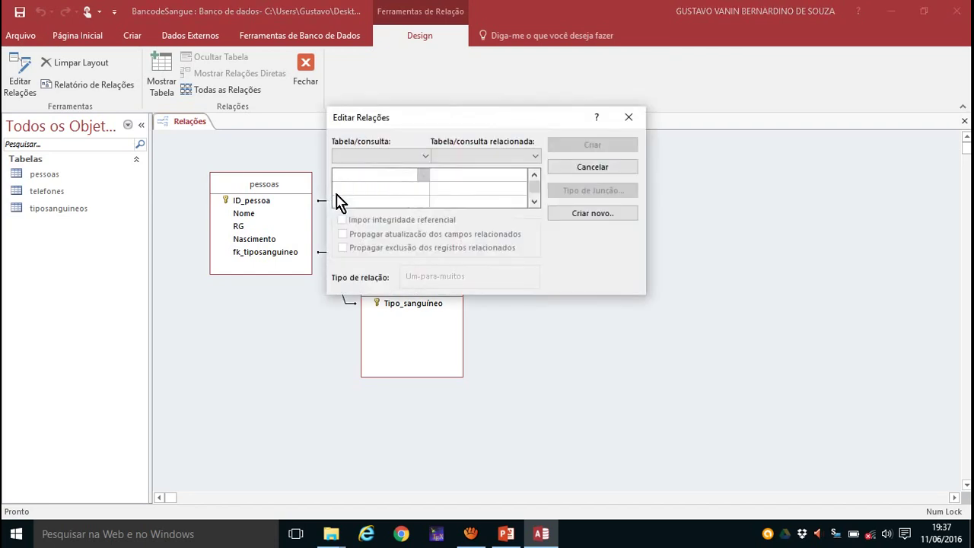
left_click(628, 118)
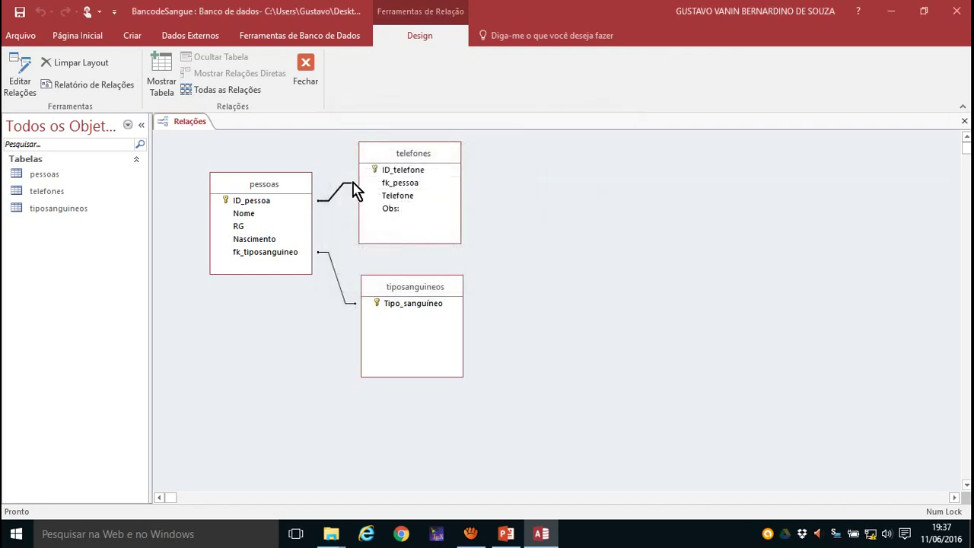
double_click(346, 184)
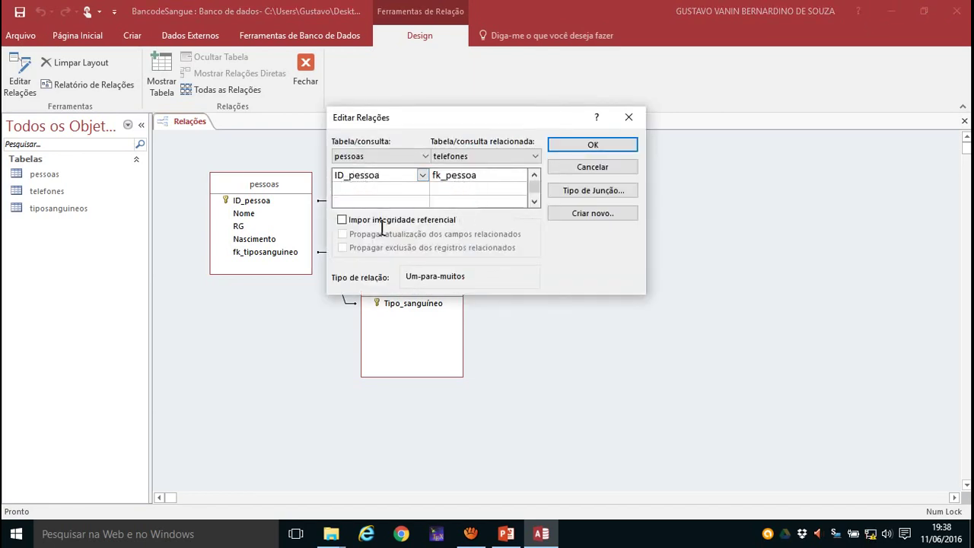
left_click(342, 222)
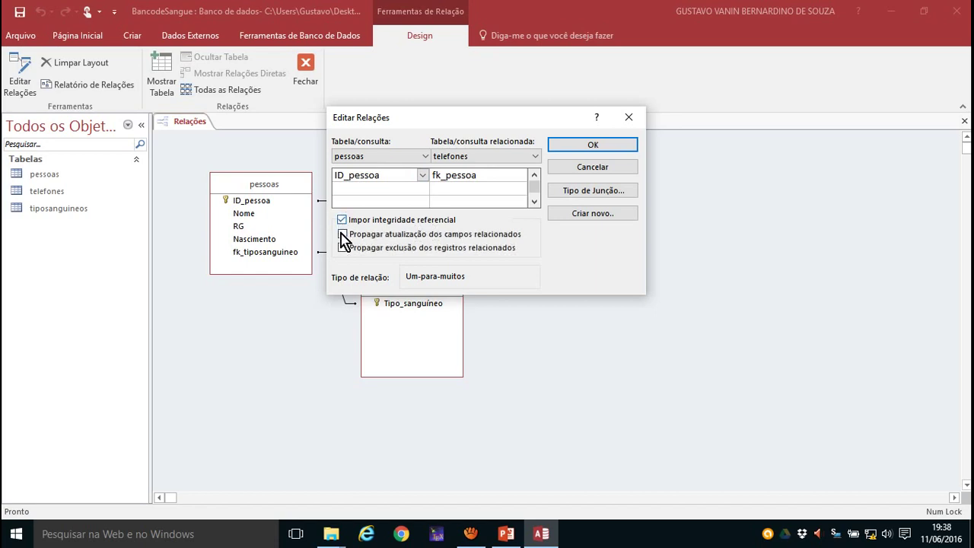
left_click(343, 234)
left_click(343, 249)
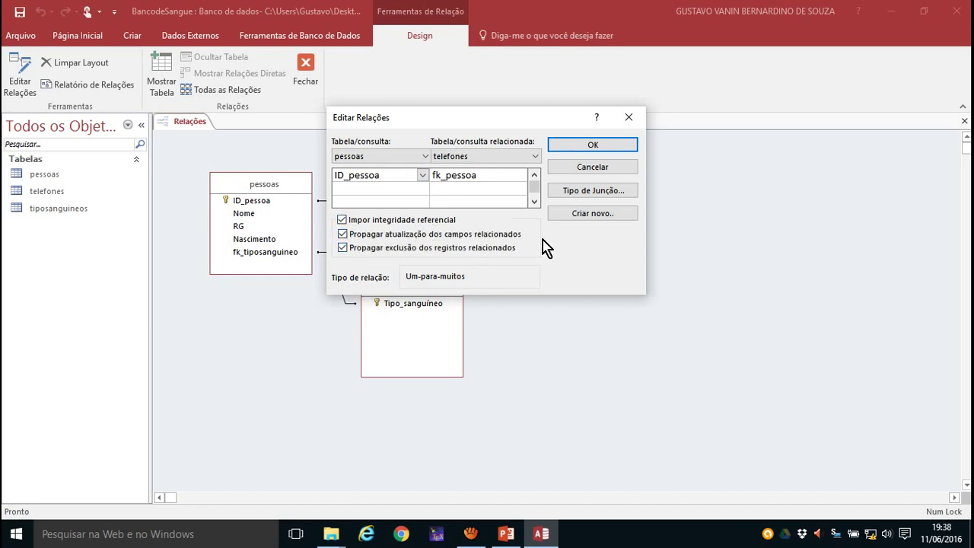
left_click(593, 147)
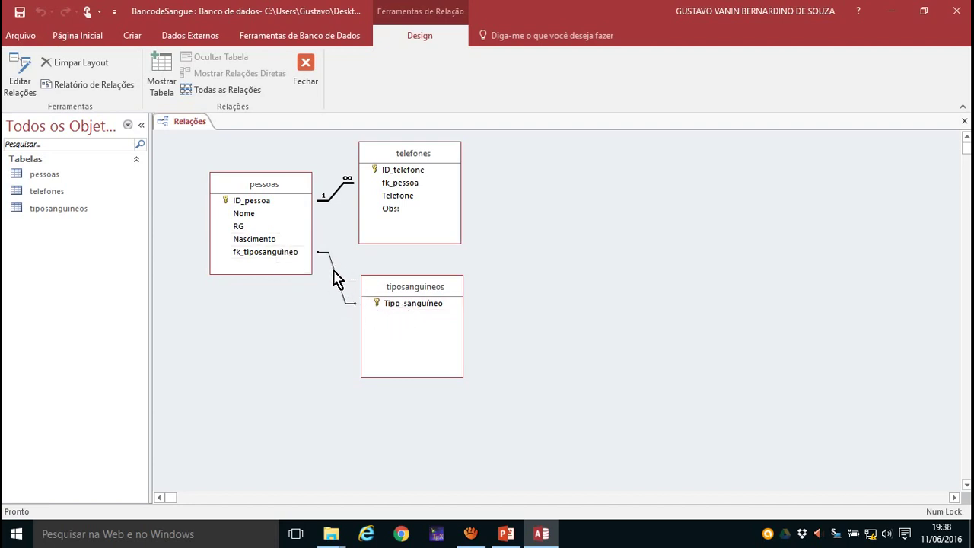
- Enforce referential integrity with cascading updates on the tiposanguineos–pessoas relationship
double_click(334, 270)
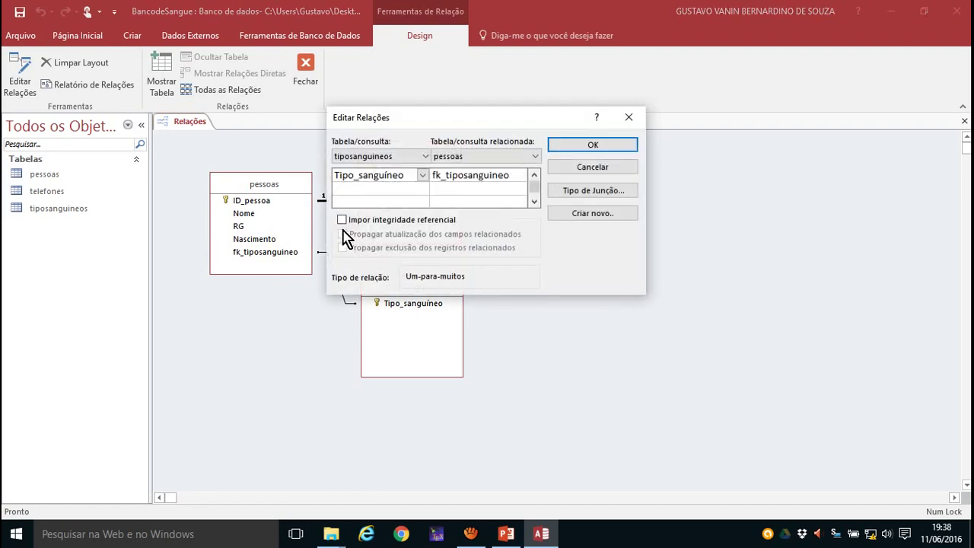
left_click(342, 220)
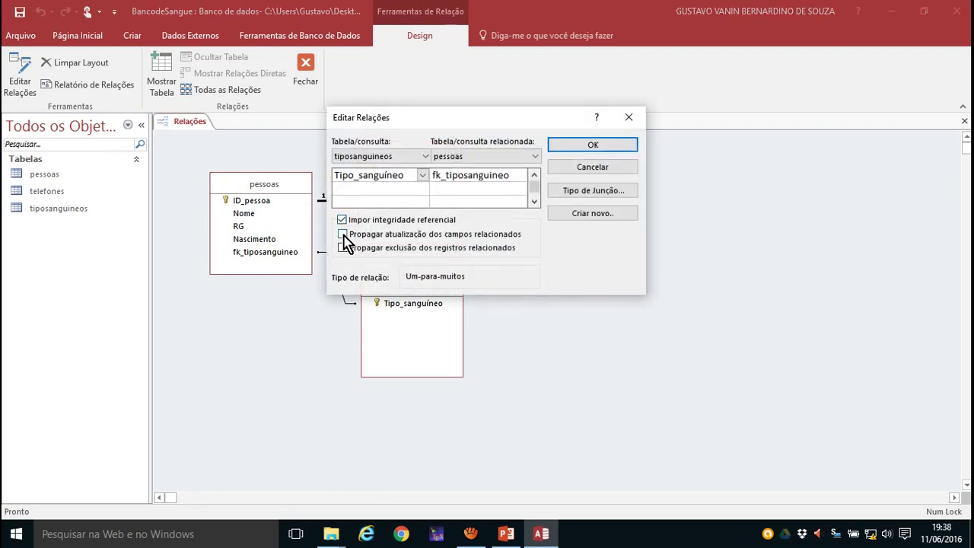
left_click(342, 234)
left_click(592, 149)
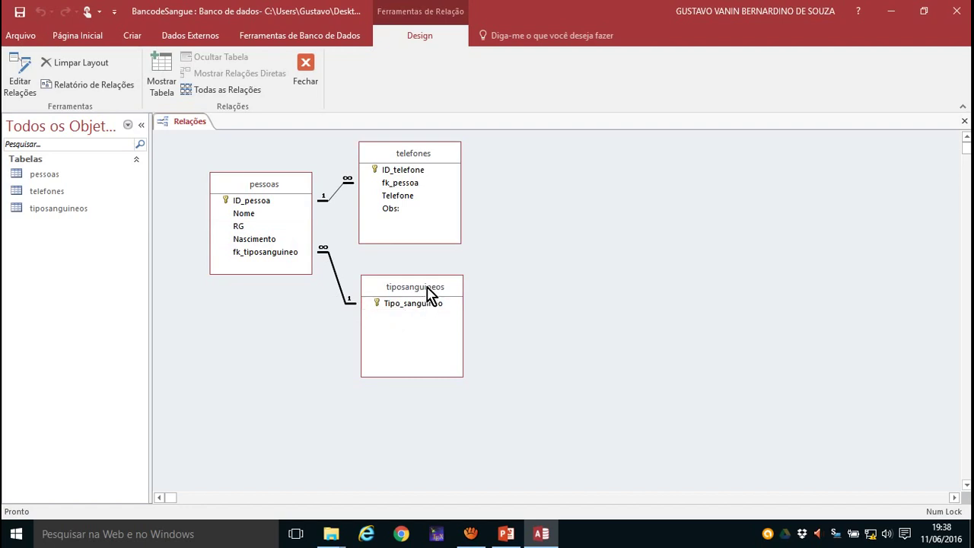
- Drag telefones and tiposanguineos to the left and pessoas to their right
left_click_drag(427, 293, 234, 305)
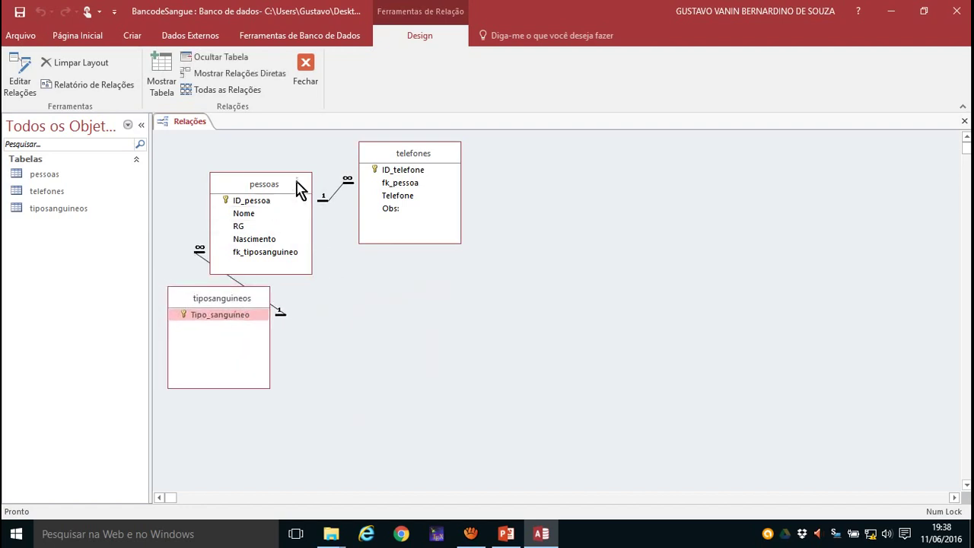
left_click_drag(257, 188, 542, 226)
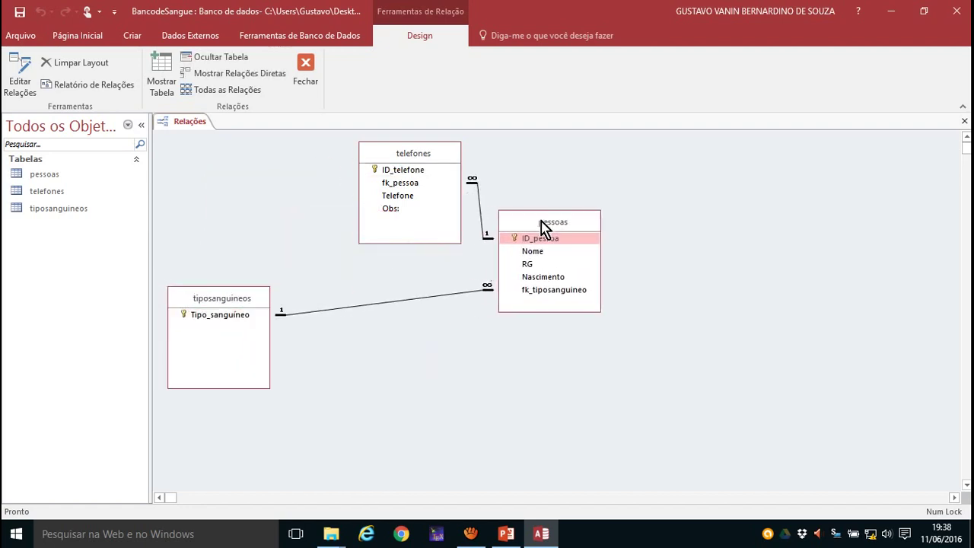
left_click_drag(430, 155, 327, 166)
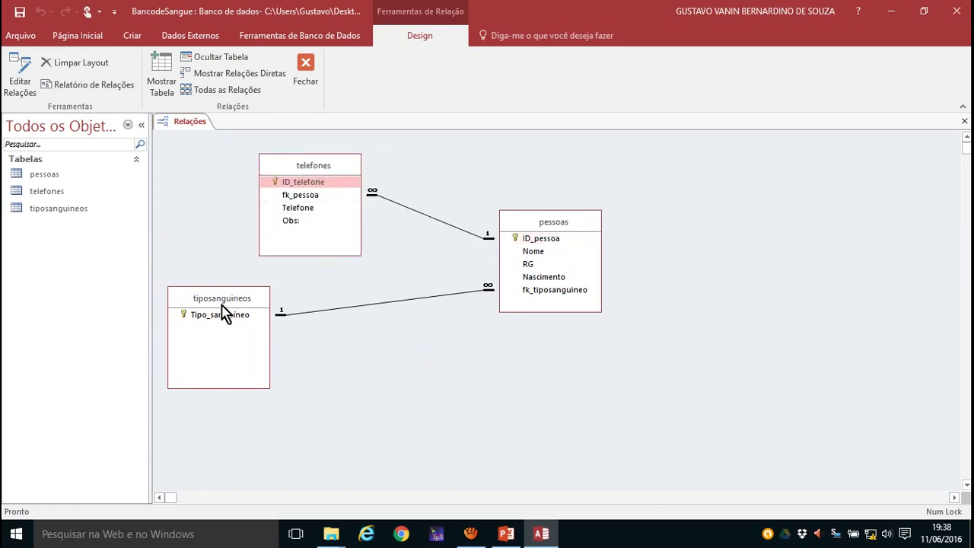
left_click_drag(222, 304, 313, 299)
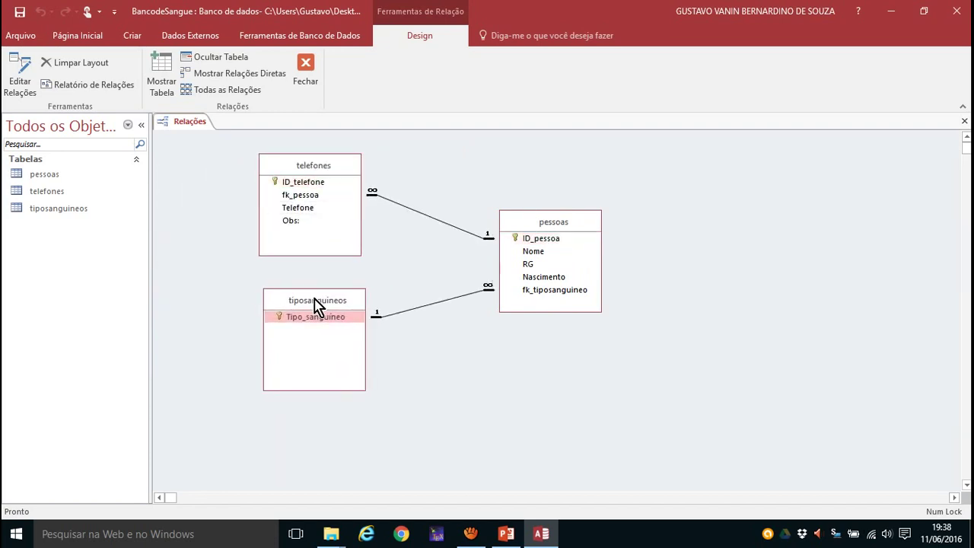
left_click_drag(541, 226, 467, 205)
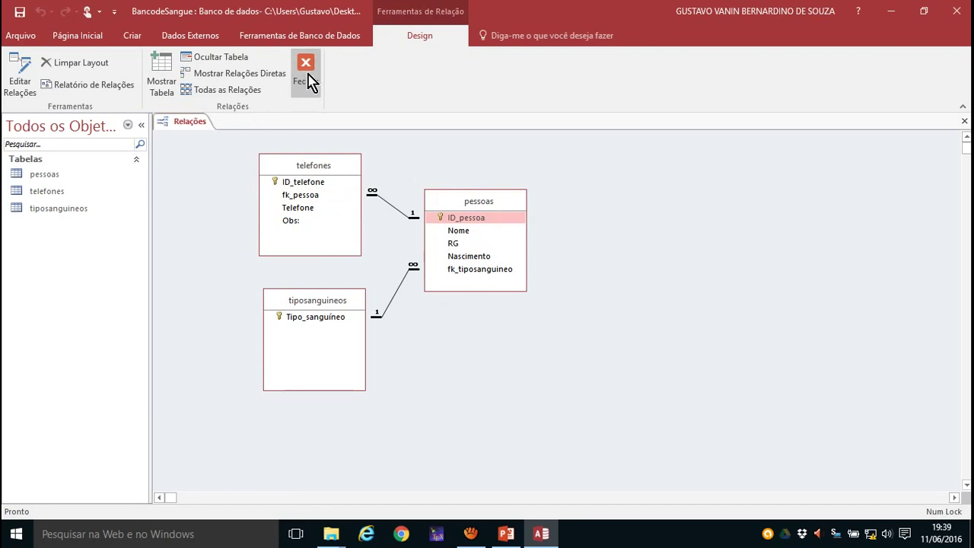
- Close the Relationships window, saving its layout, and launch the Form Wizard from Criar
left_click(307, 81)
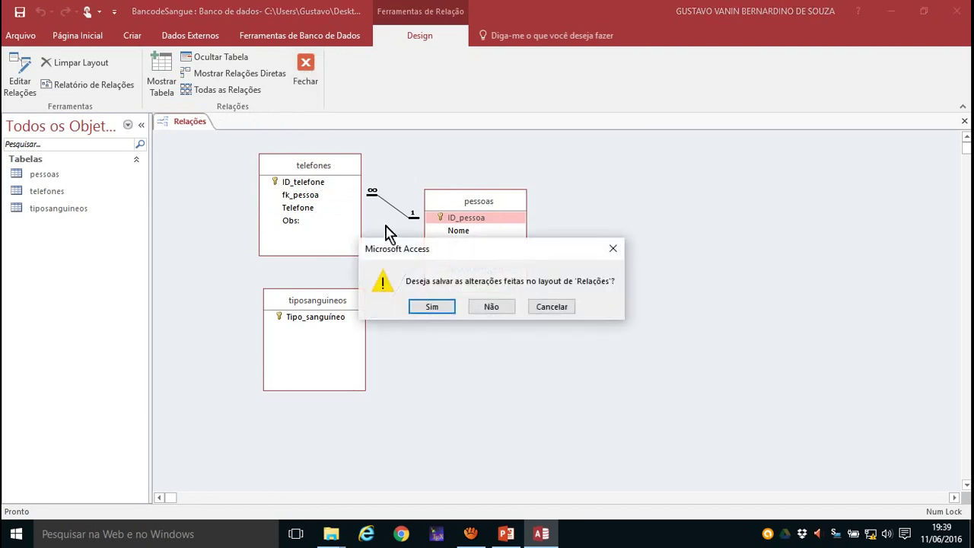
left_click(432, 308)
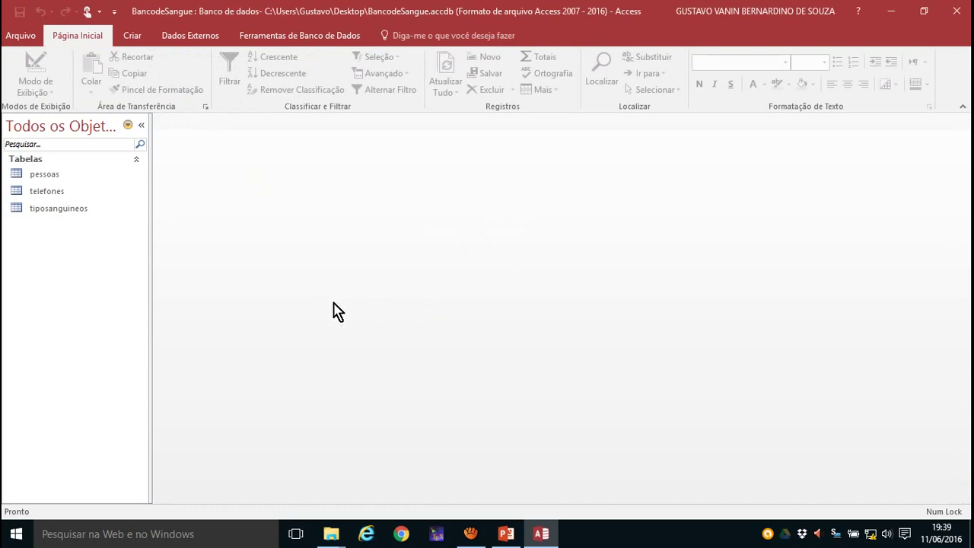
left_click(132, 38)
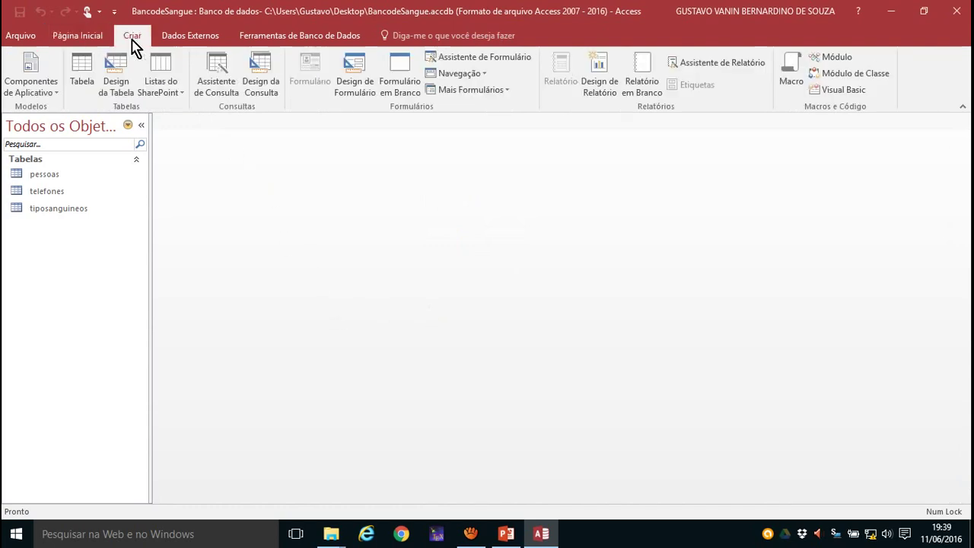
left_click(480, 57)
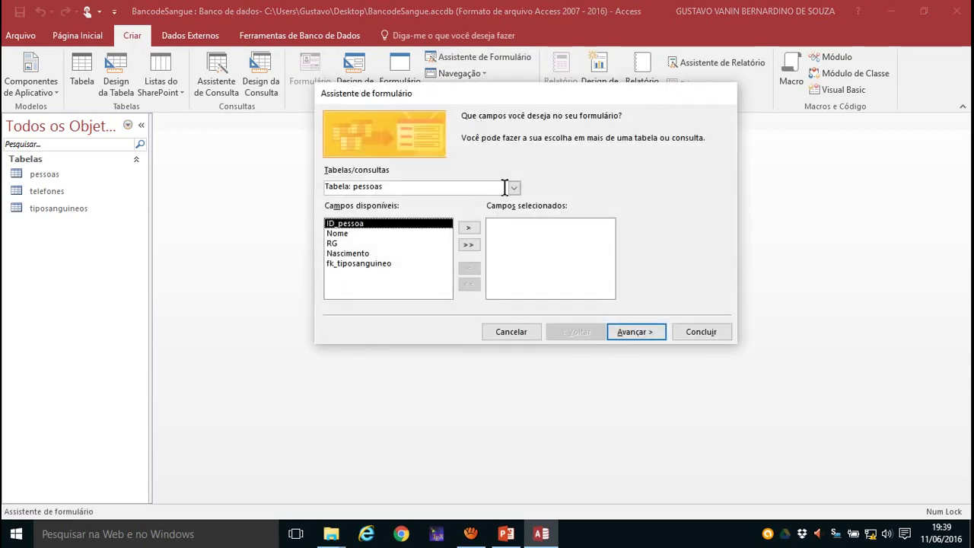
- Add all pessoas fields plus Telefone and Obs from telefones to the new form
left_click(469, 244)
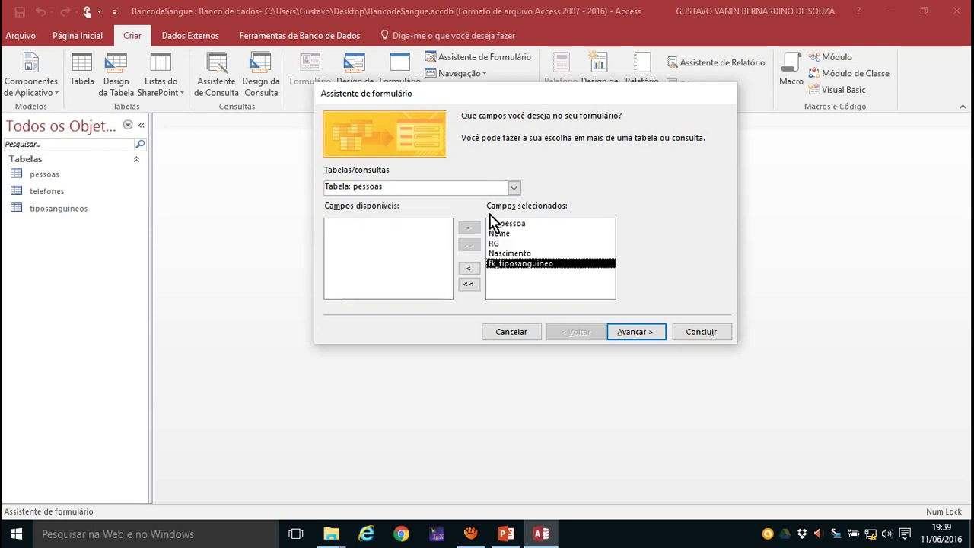
left_click(514, 187)
left_click(410, 212)
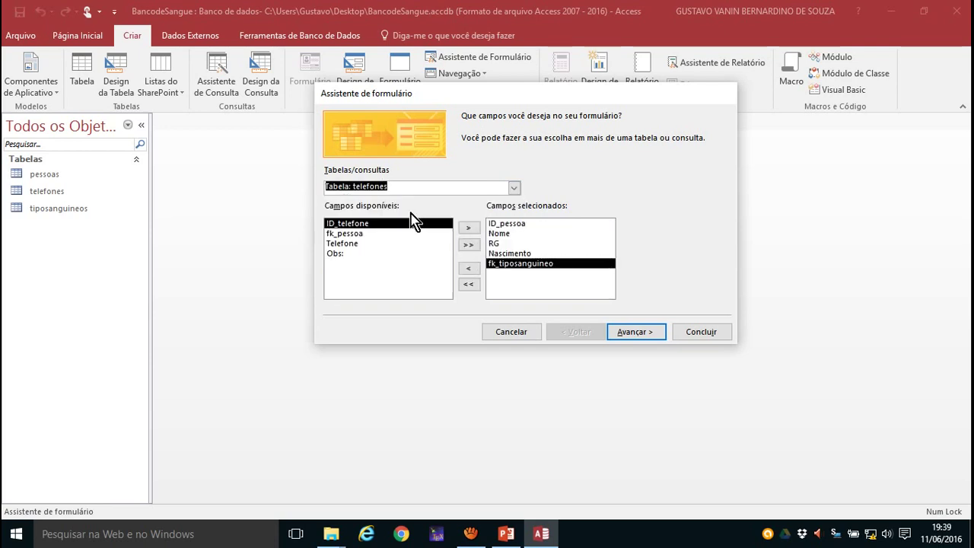
left_click(363, 245)
left_click(469, 227)
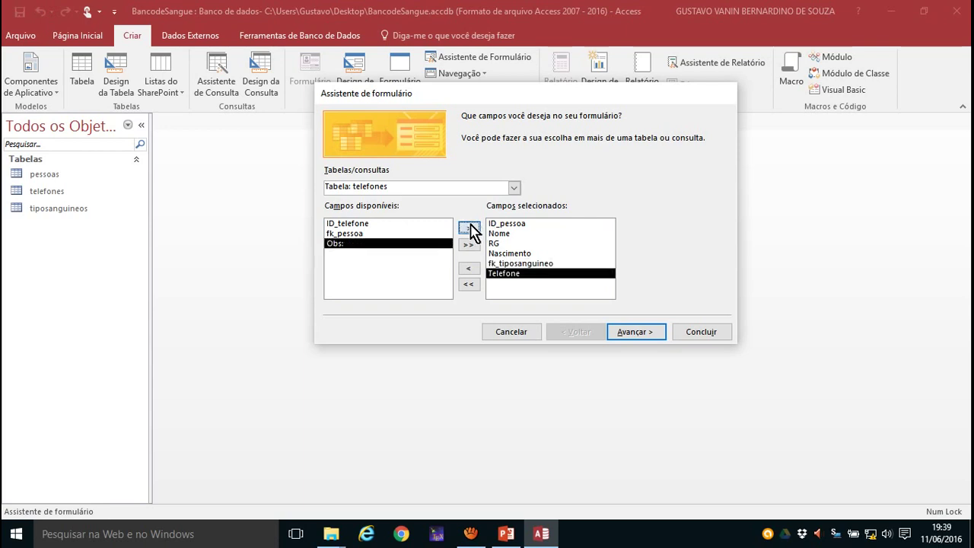
left_click(469, 228)
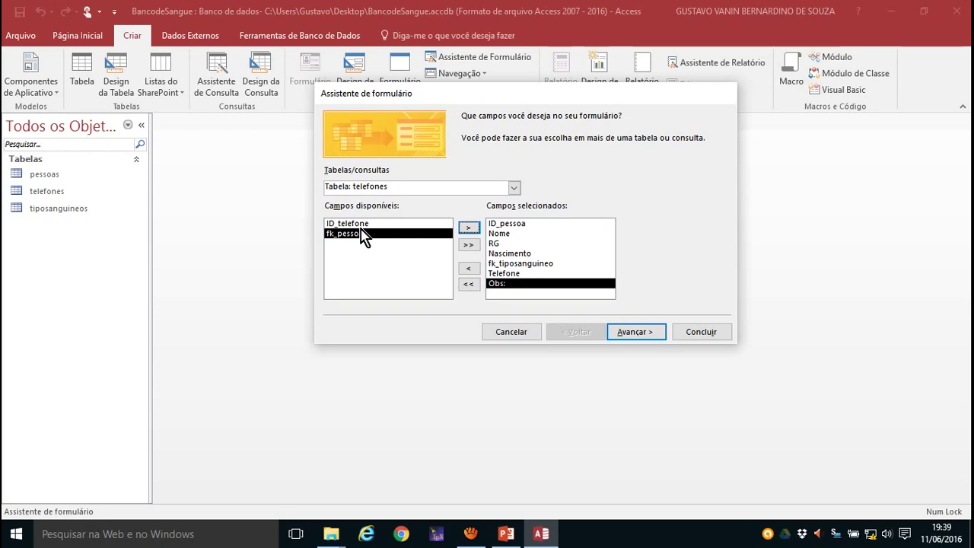
left_click(652, 336)
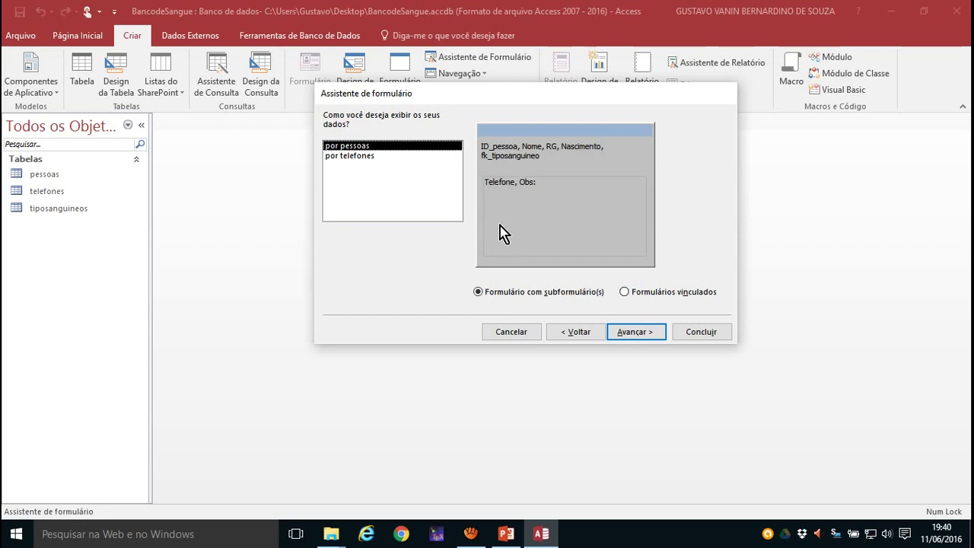
- Keep the Folha de dados subform layout and finish the wizard to create the pessoas form
left_click(635, 331)
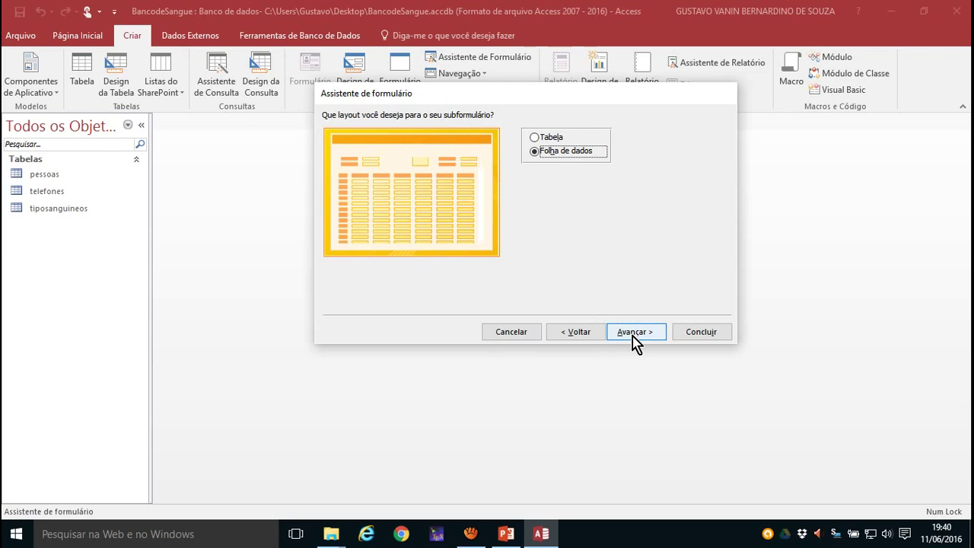
left_click(634, 333)
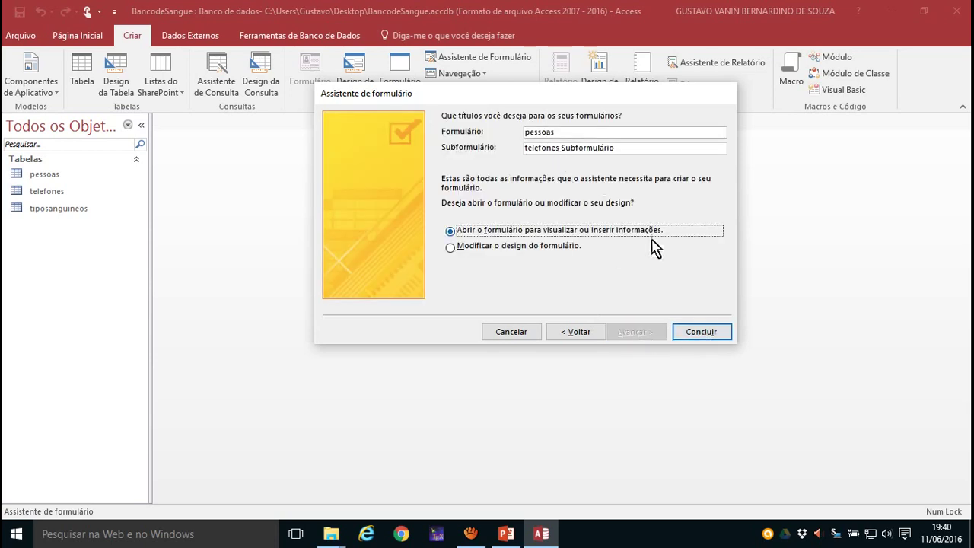
left_click(698, 339)
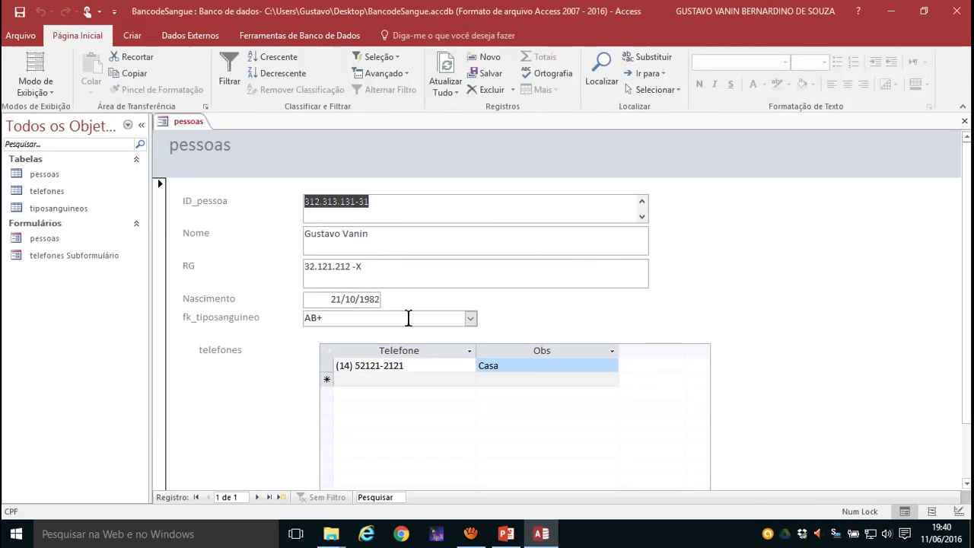
left_click(471, 318)
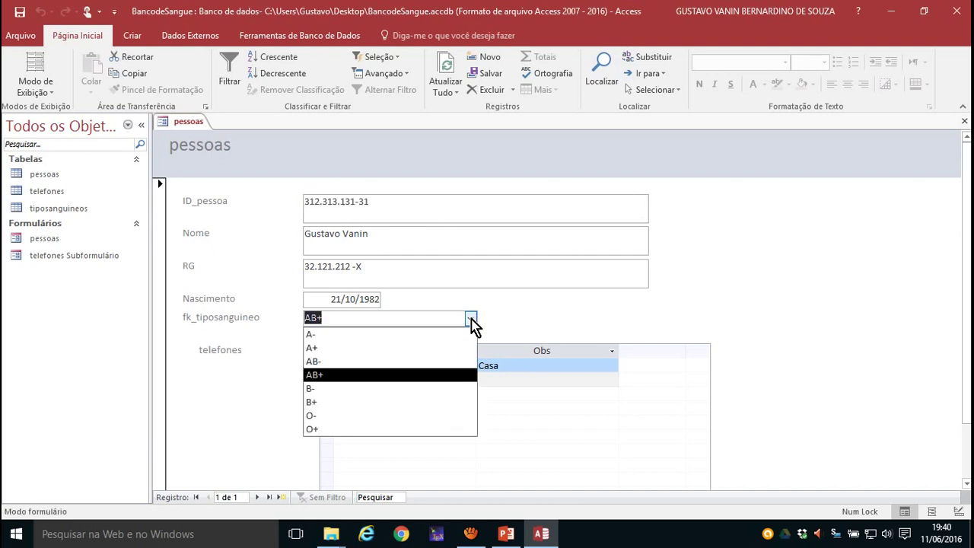
left_click(471, 318)
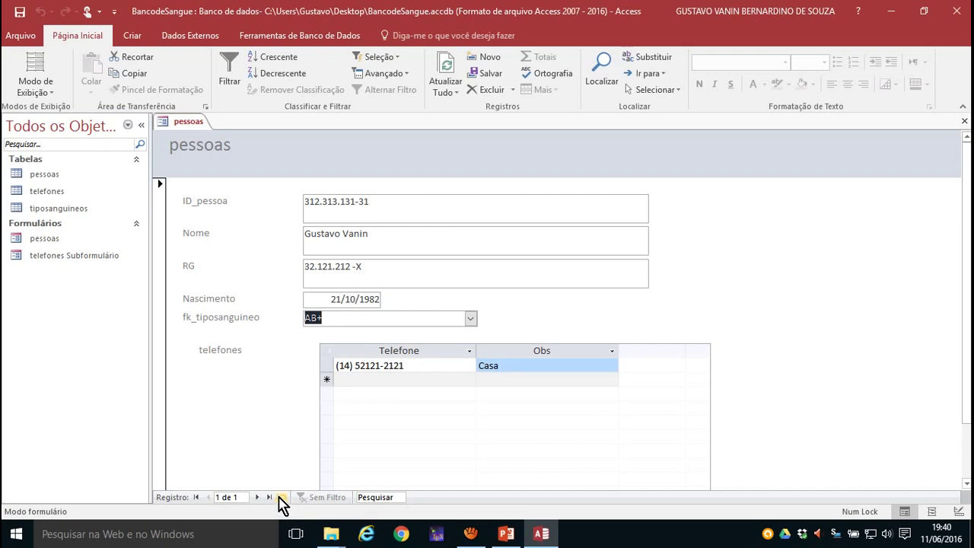
- Start a new person record and enter its CPF
left_click(281, 502)
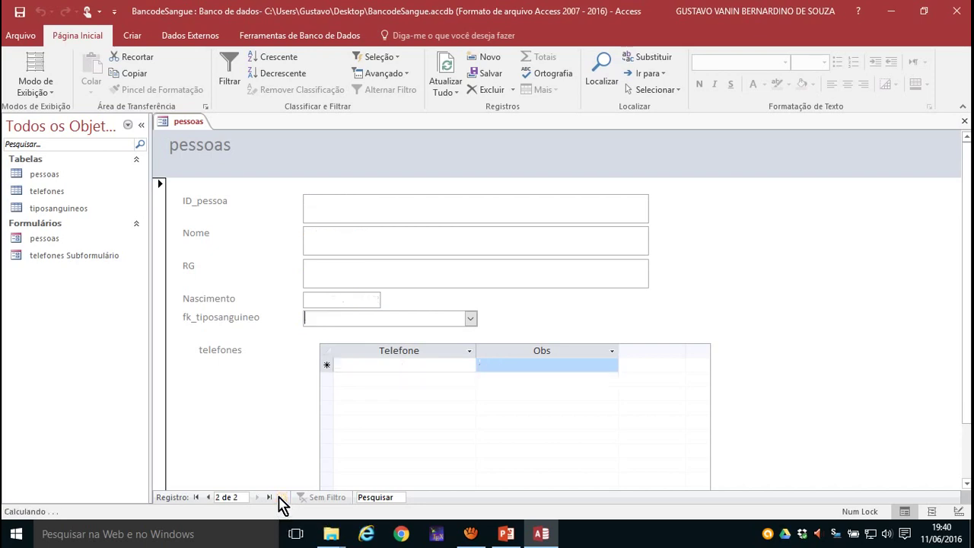
left_click(328, 210)
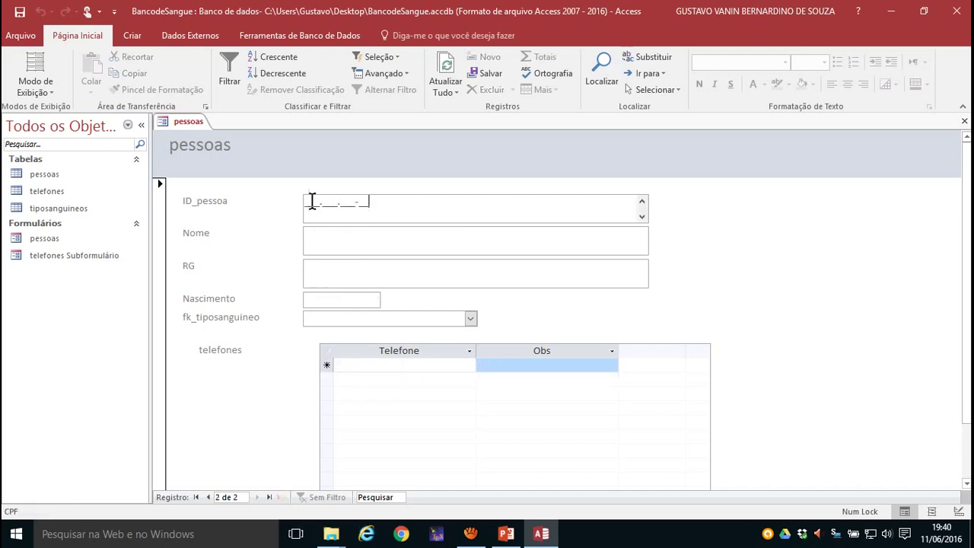
left_click(309, 202)
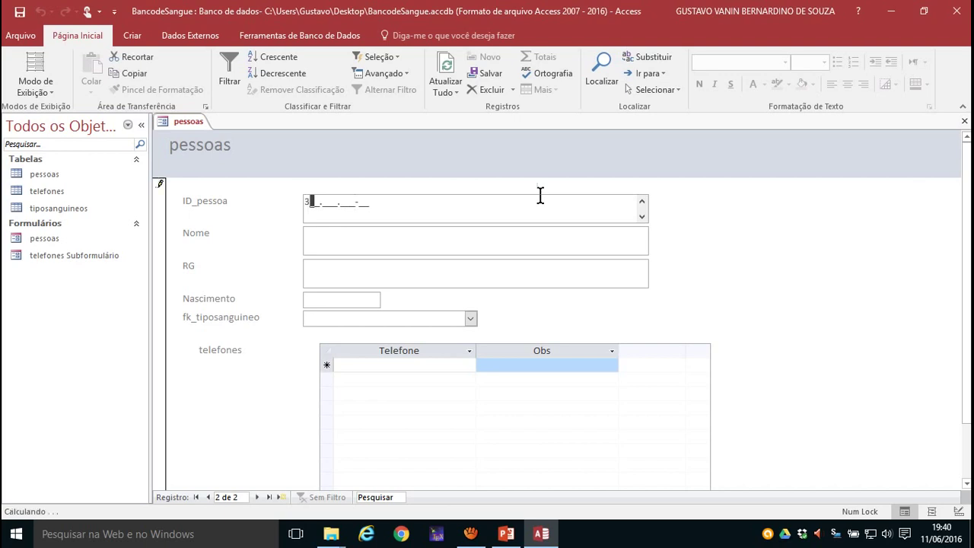
type("32132132132")
key("Tab")
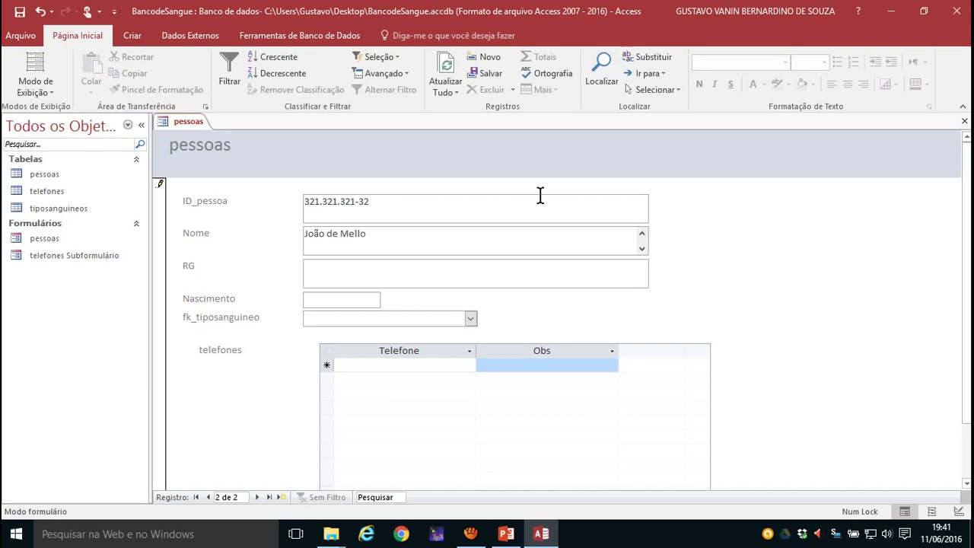
left_click(400, 269)
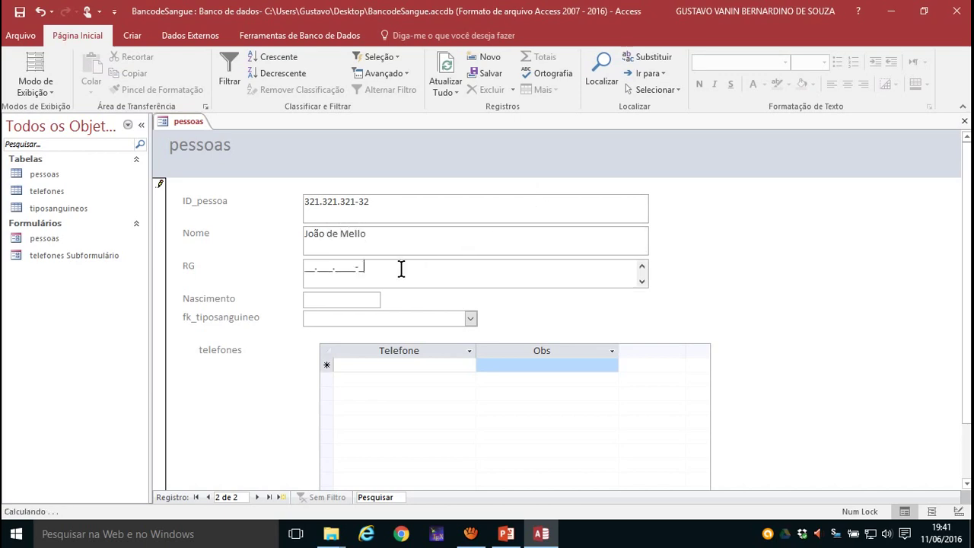
left_click(306, 263)
type("1212121212")
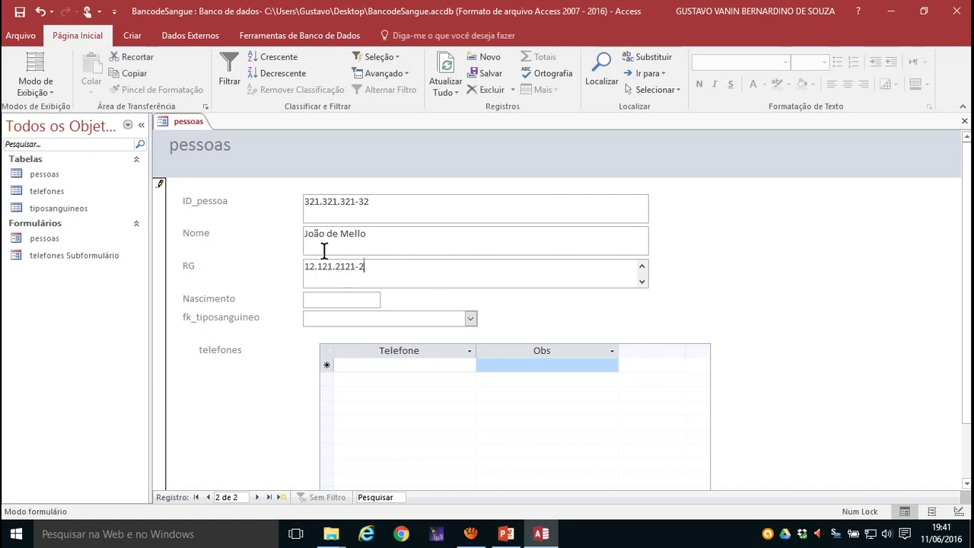
type("X")
key("Tab")
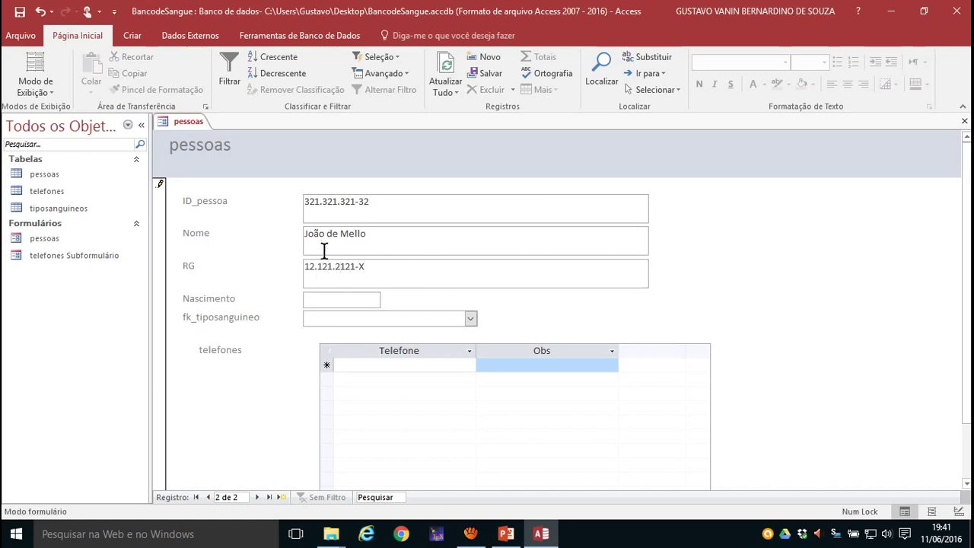
type("21/10/199")
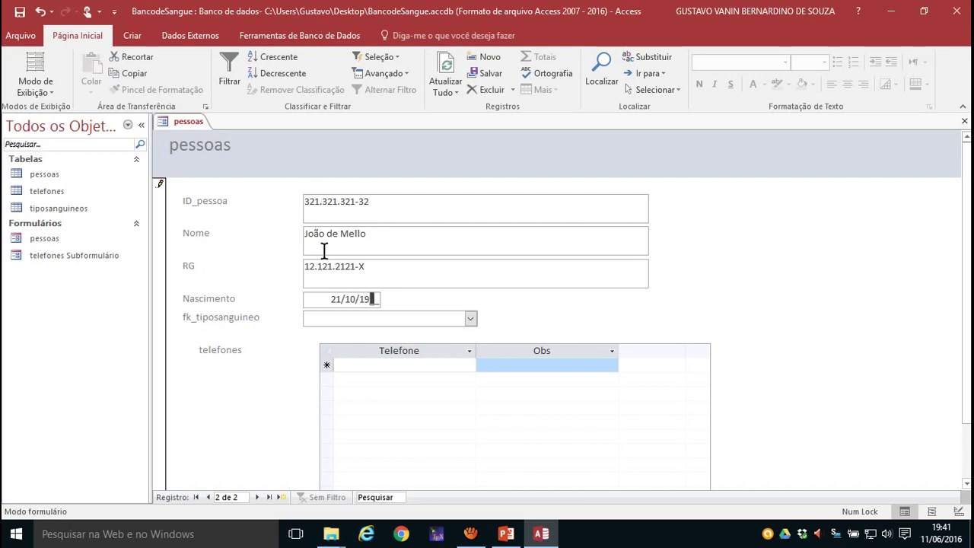
type("9")
left_click(471, 319)
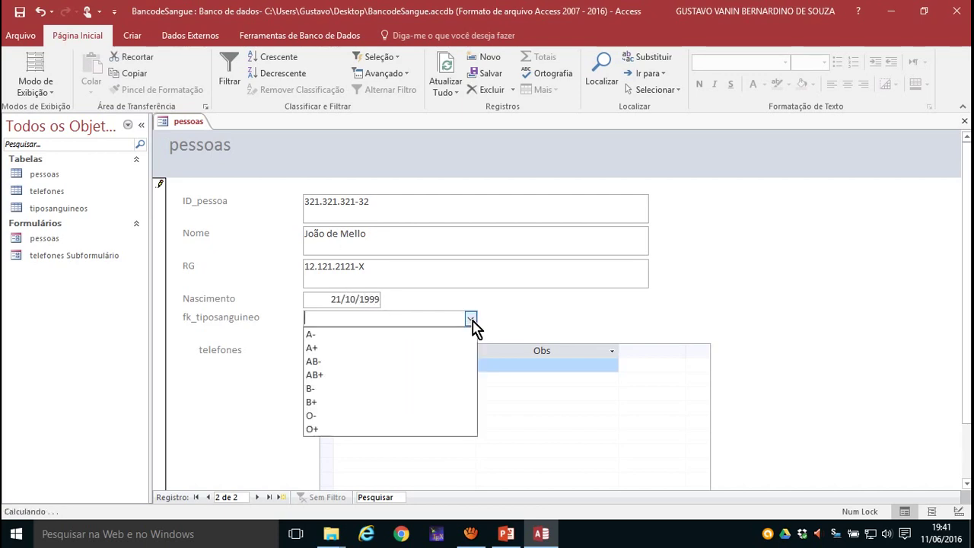
left_click(332, 415)
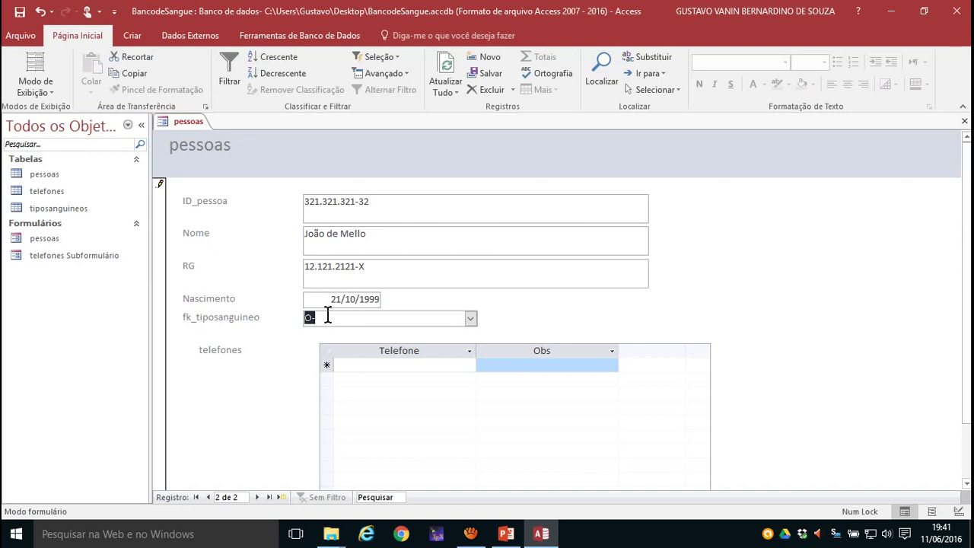
- Enter two phone numbers in the telefones subform, noted Celular and Casa
left_click(354, 366)
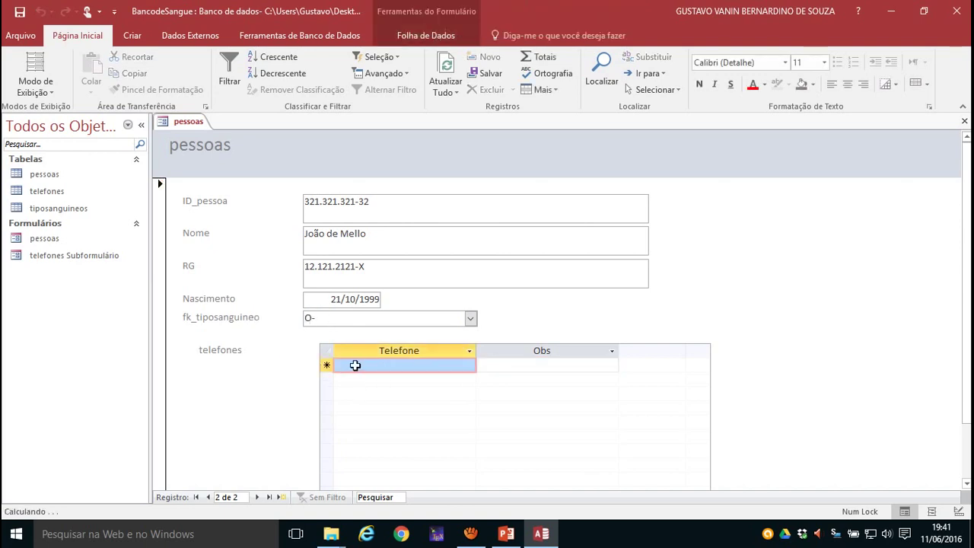
left_click(343, 366)
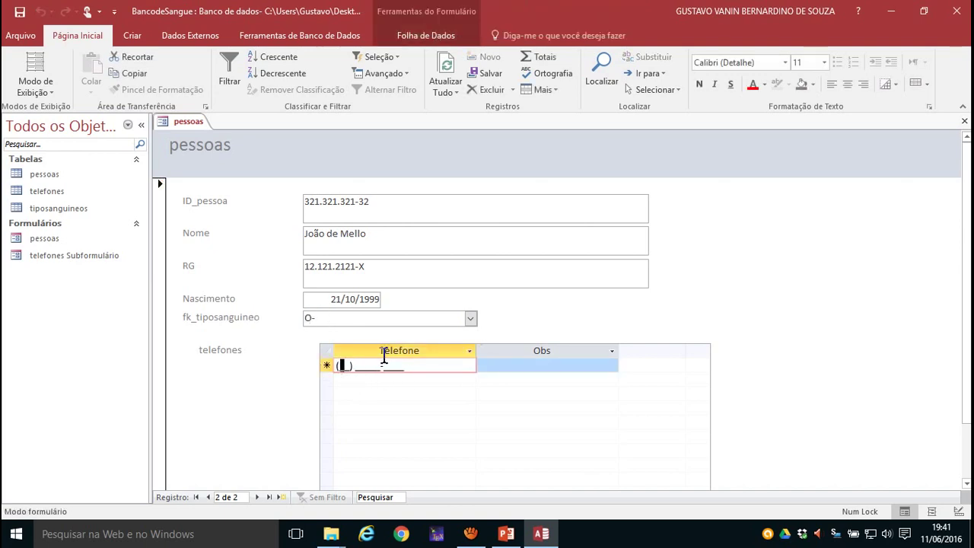
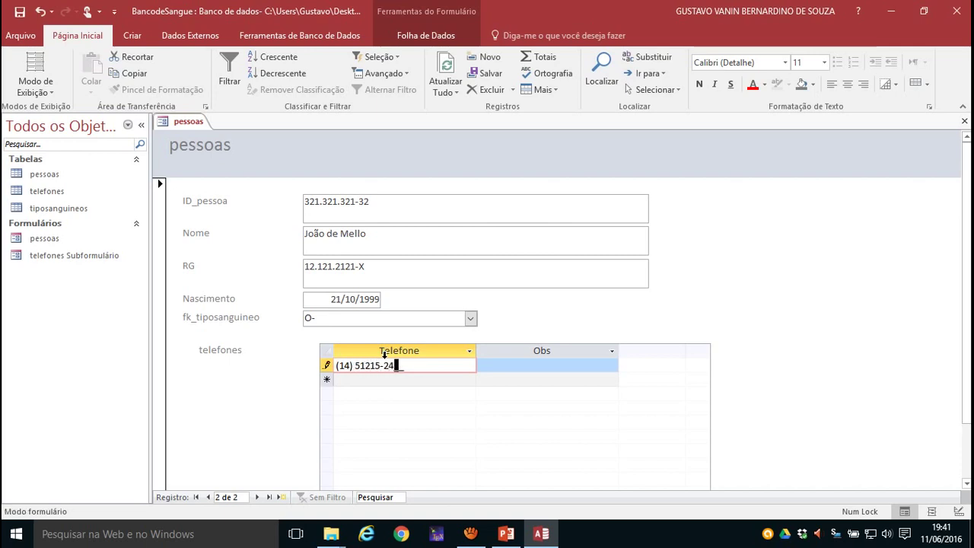
key("Tab")
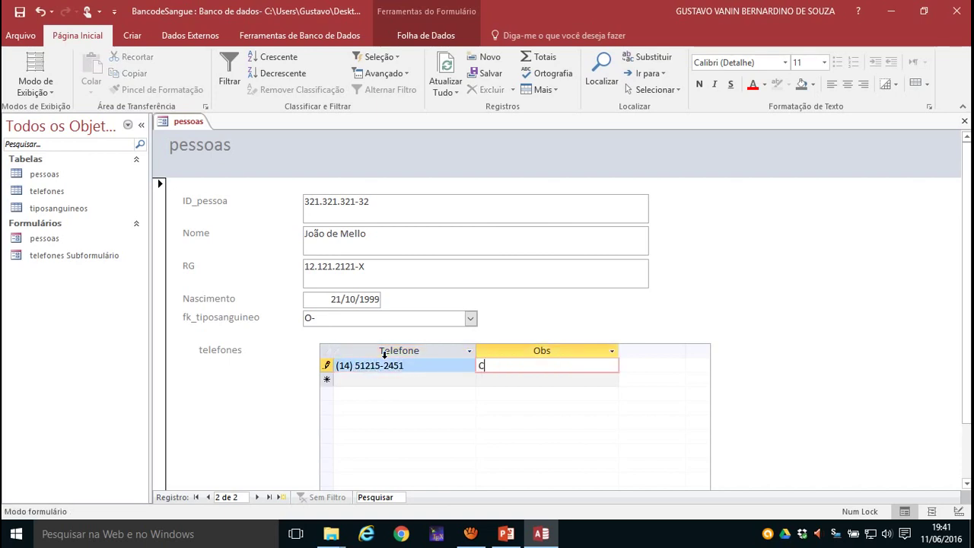
left_click(343, 378)
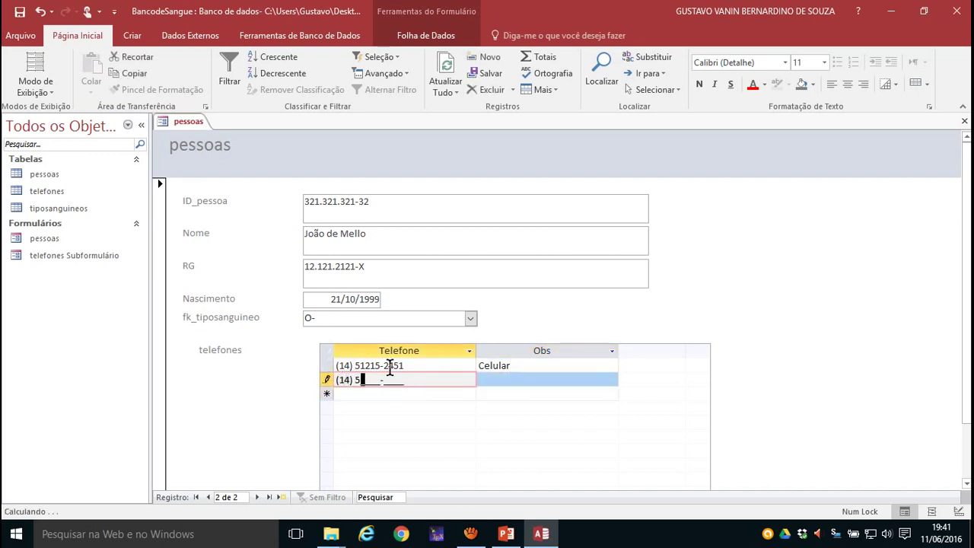
key("Tab")
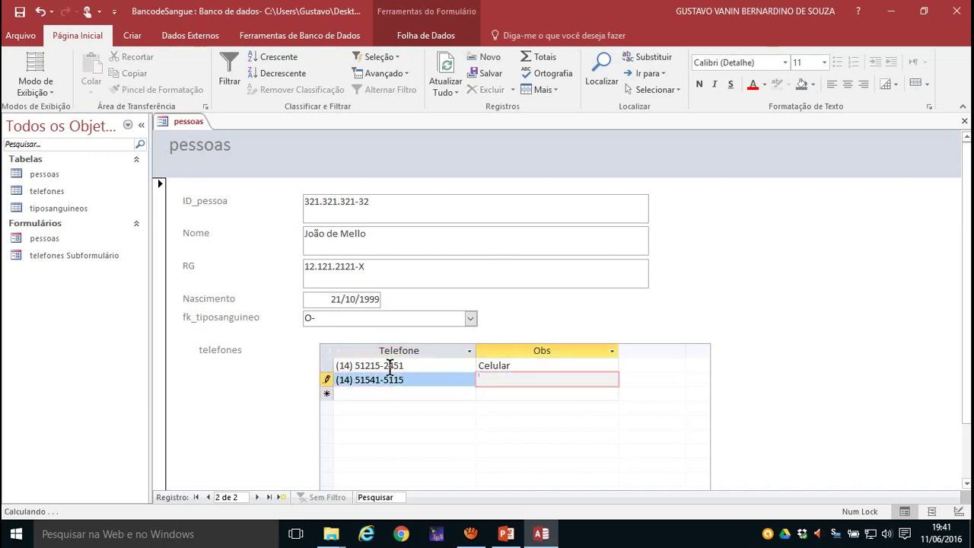
type("Casa")
- Save the phone rows, then step back to the first person and on to the second
left_click(379, 237)
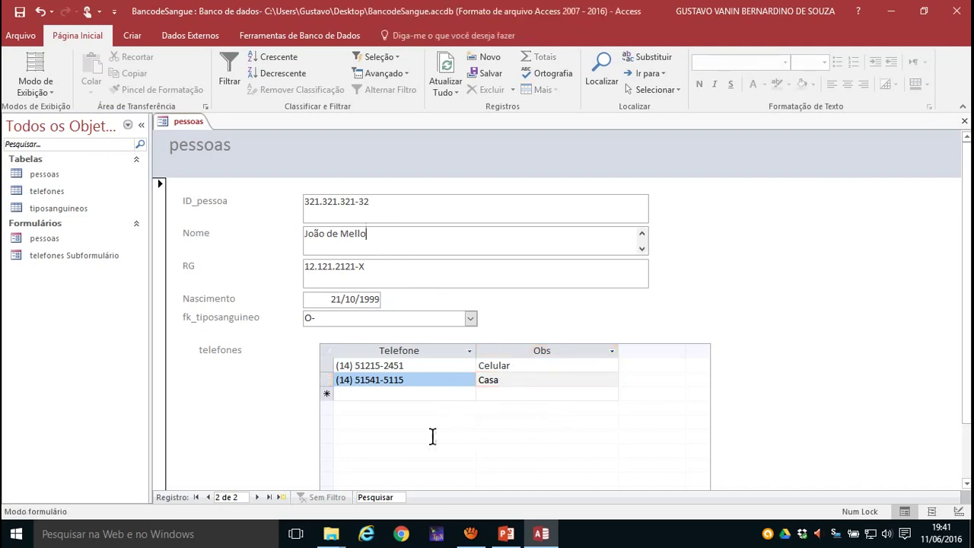
left_click(207, 497)
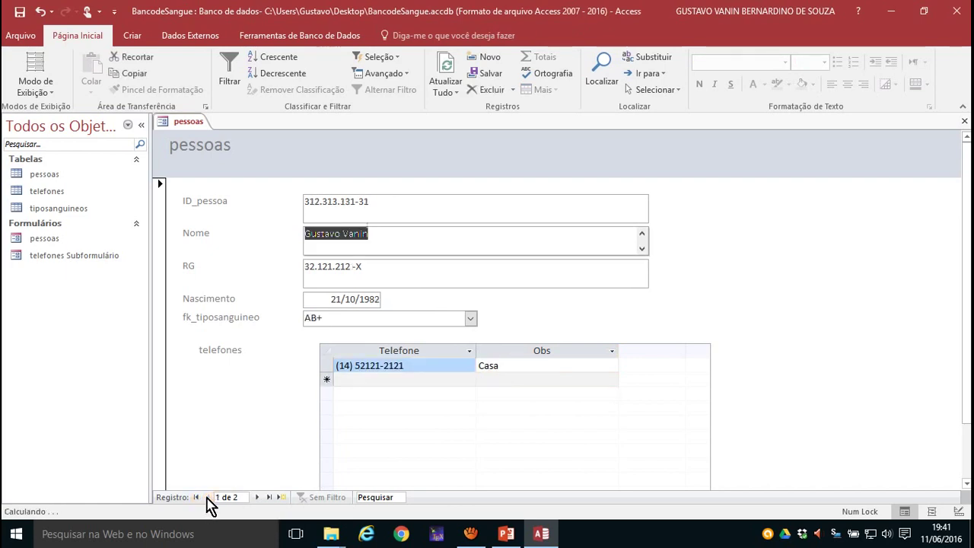
left_click(258, 499)
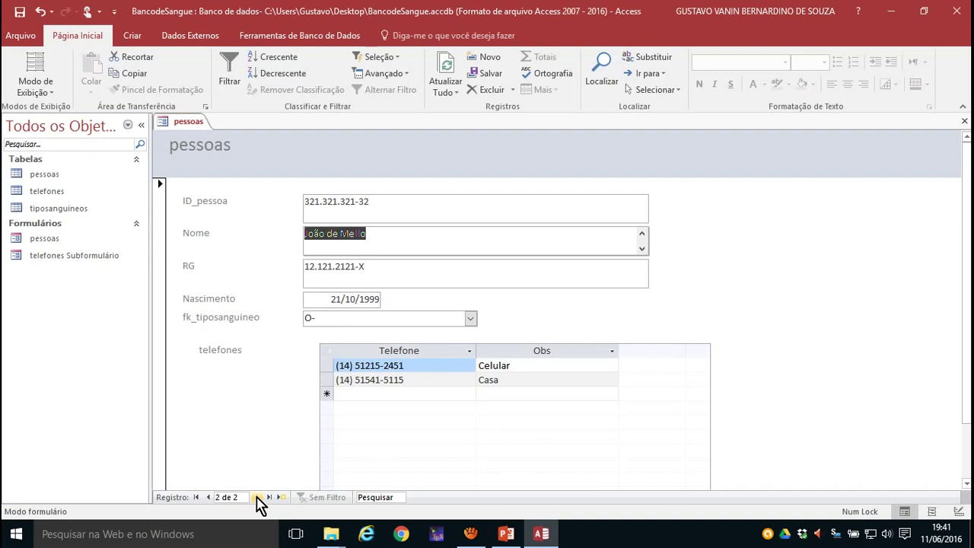